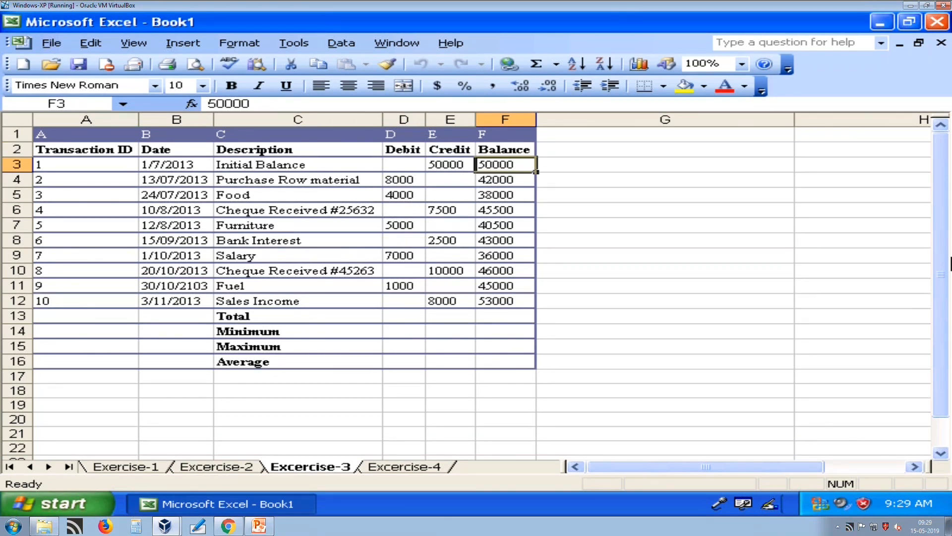
Clear the existing Balance values from F4 through F12, keeping the initial balance in F3.
key("Left")
key("Left")
key("Right")
key("Right")
key("Down")
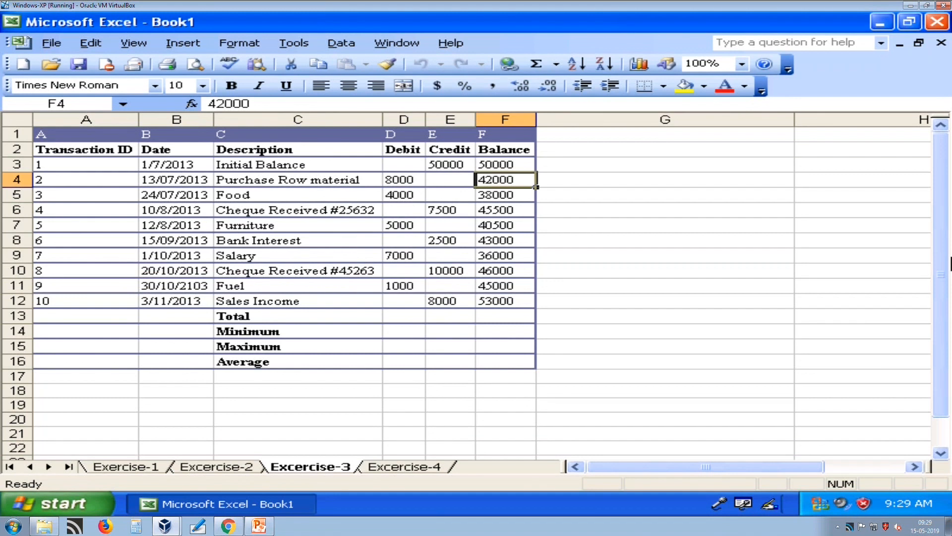
key("Delete")
key("Down")
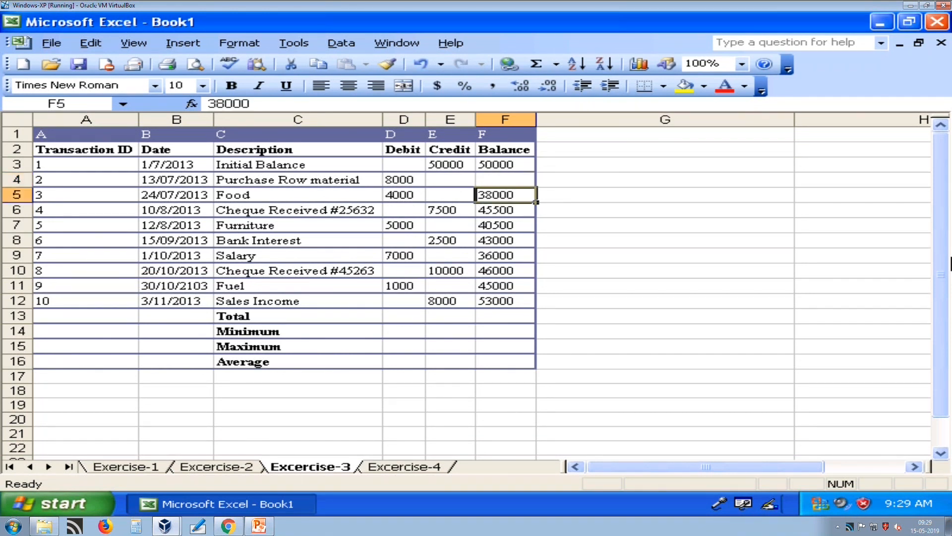
key("shift+Down")
key("shift+Down")
key("shift+Down")
key("shift+Down")
key("shift+Down")
key("shift+Down")
key("shift+Down")
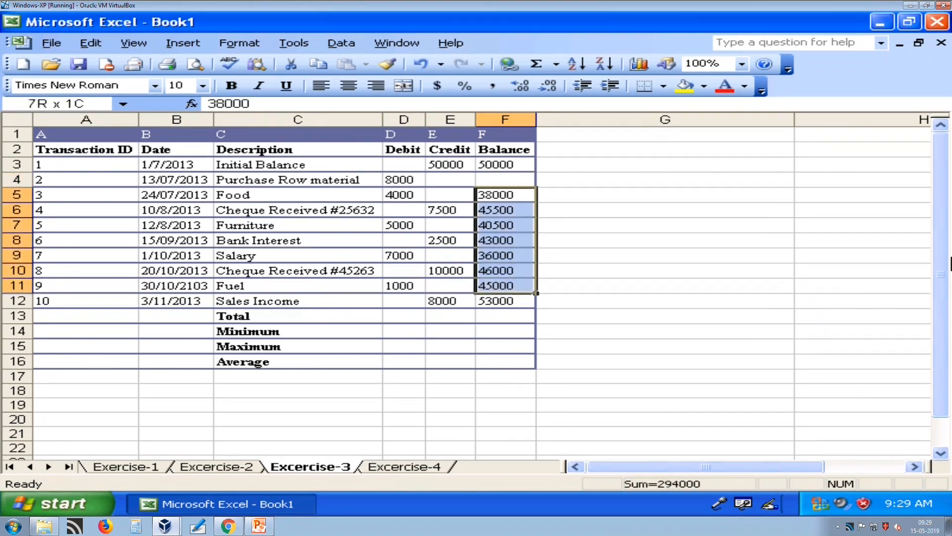
key("Delete")
key("Up")
type("=")
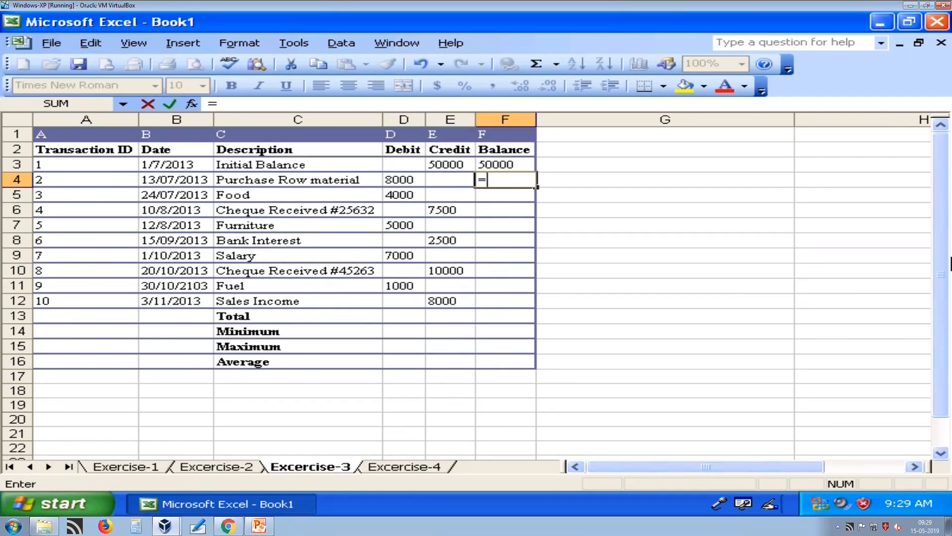
key("BackSpace")
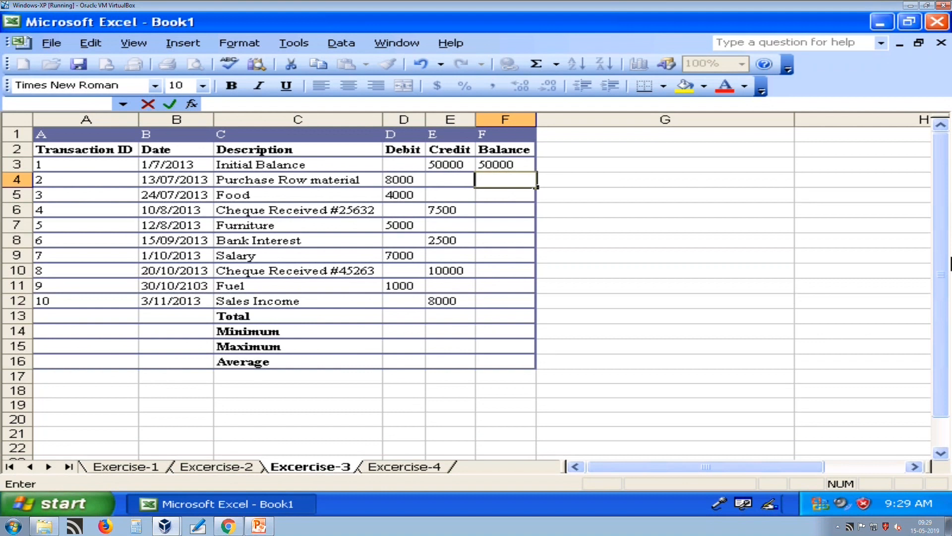
key("Left")
key("Left")
key("Right")
key("Right")
key("Up")
key("Down")
key("Left")
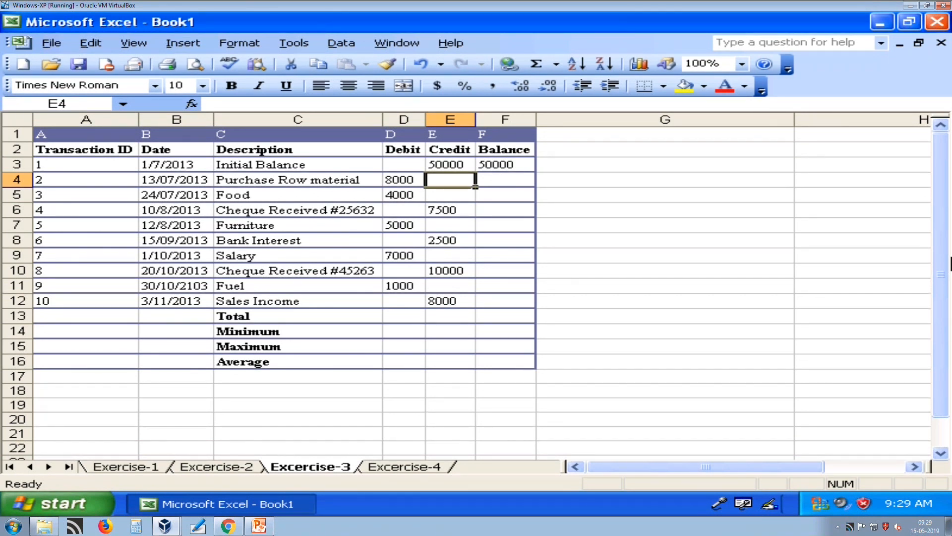
key("Right")
key("Up")
key("Down")
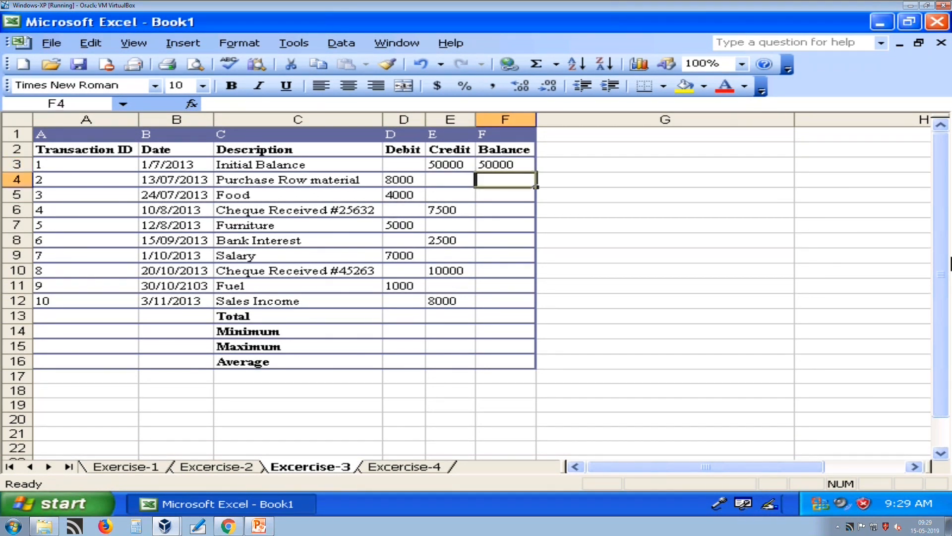
Enter the running balance formula =F3-D4+E4 in F4, subtracting the debit and adding the credit.
type("=")
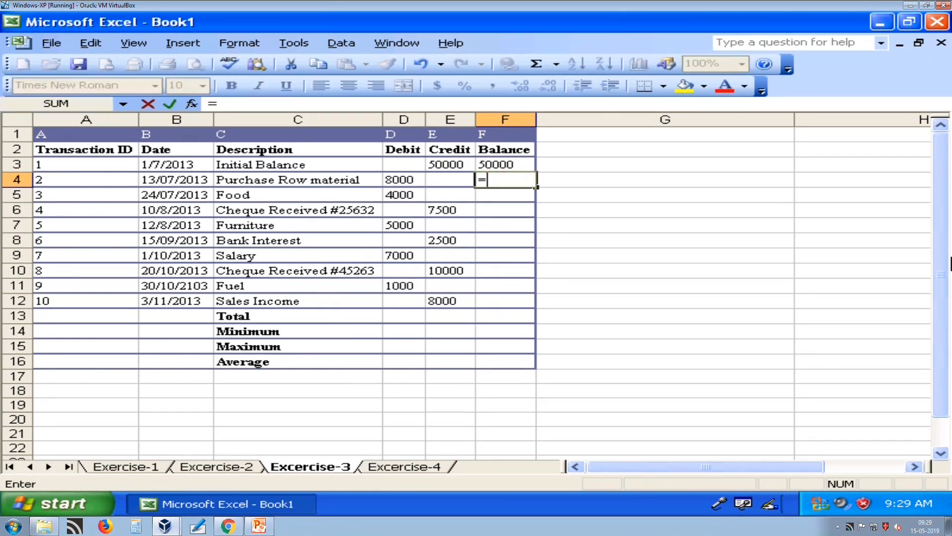
key("Up")
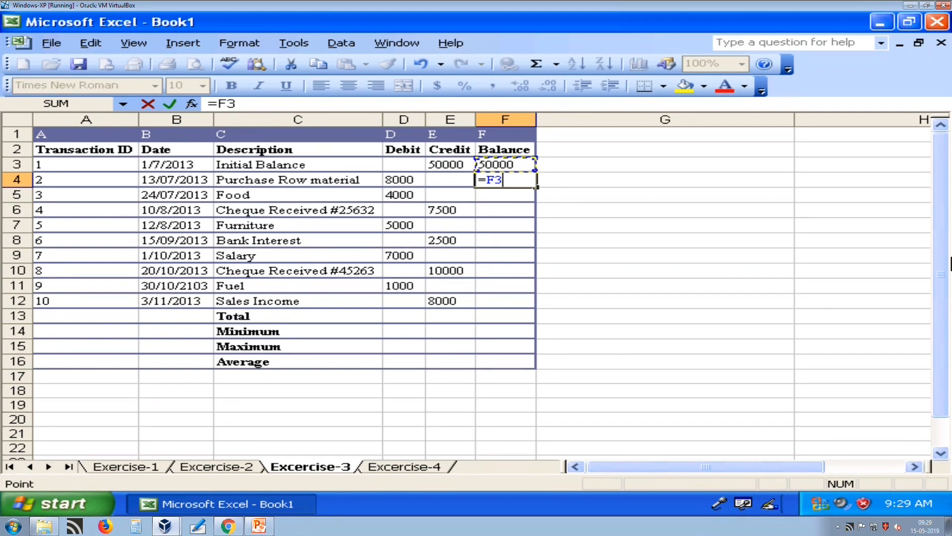
type("-")
key("Left")
key("Left")
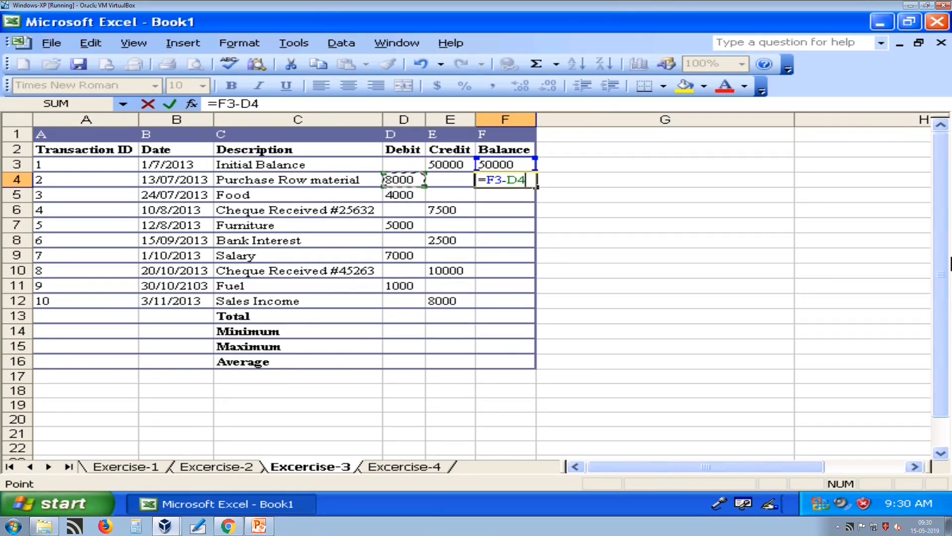
type("+")
key("Left")
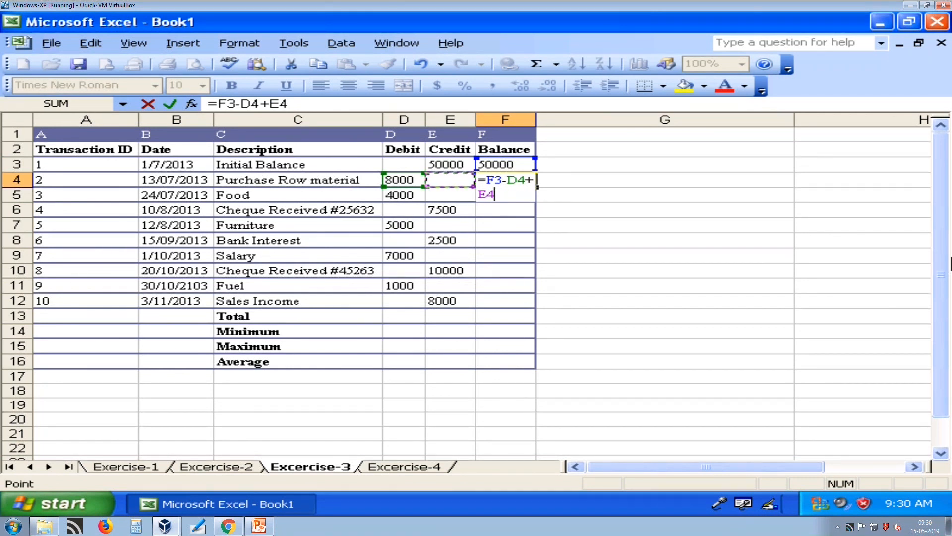
key("Return")
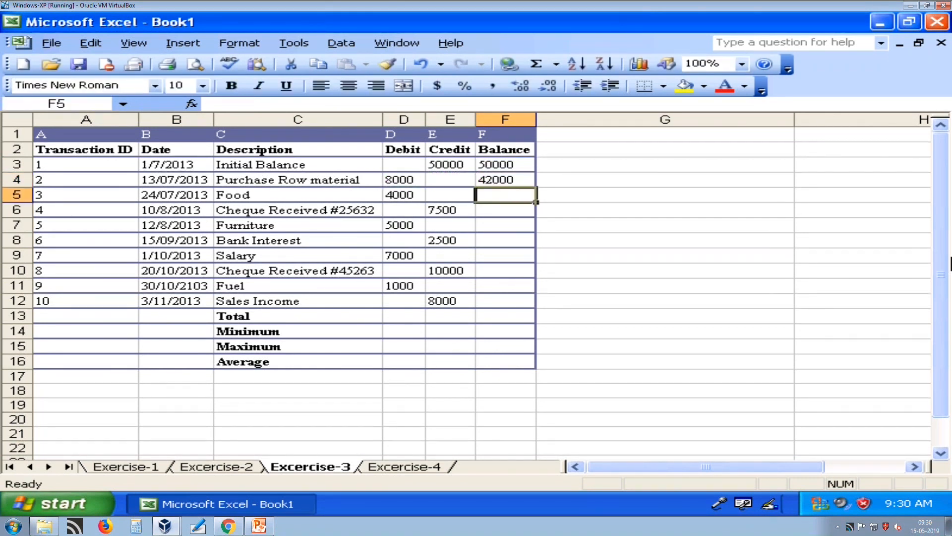
Fill the balance formula from F4 down through F12.
key("Up")
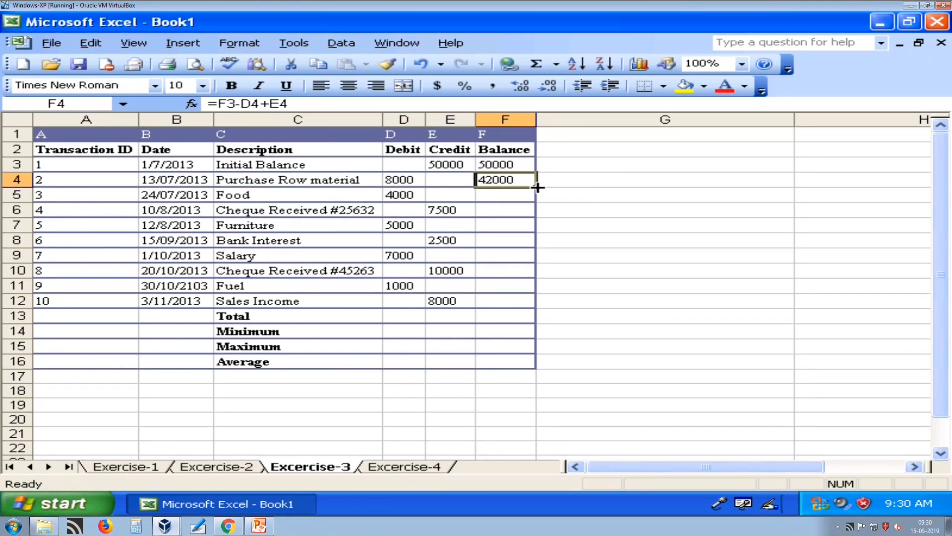
left_click_drag(537, 187, 529, 310)
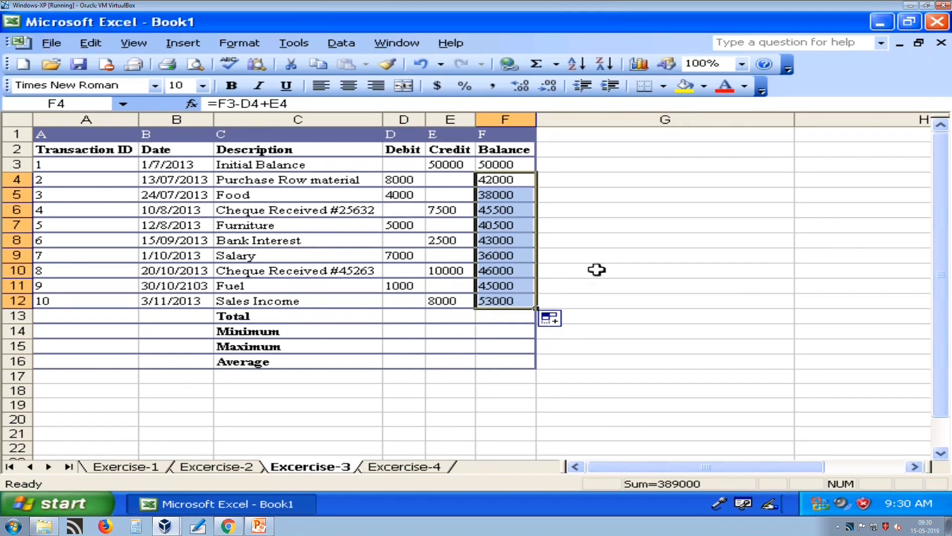
left_click(599, 240)
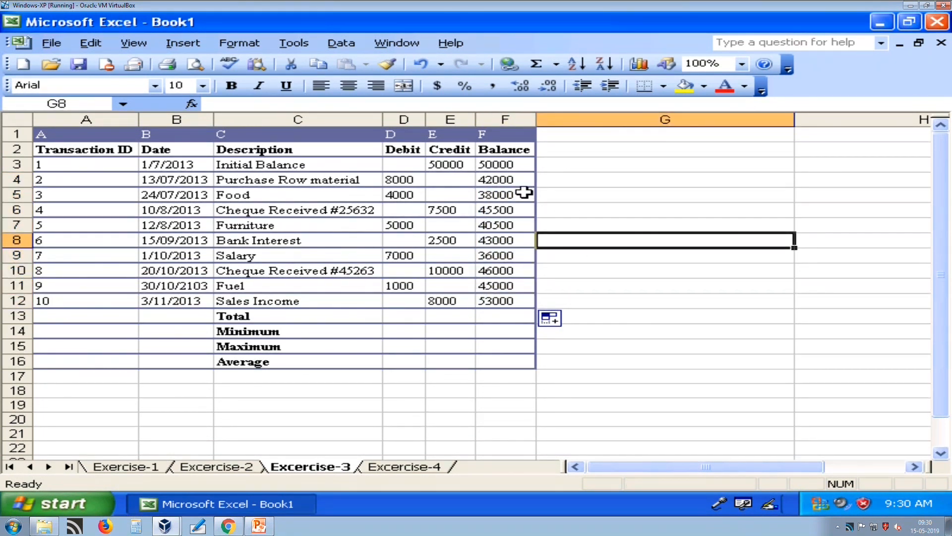
Check the copied balance formulas cell by cell in the Balance column down to F12.
left_click(519, 193)
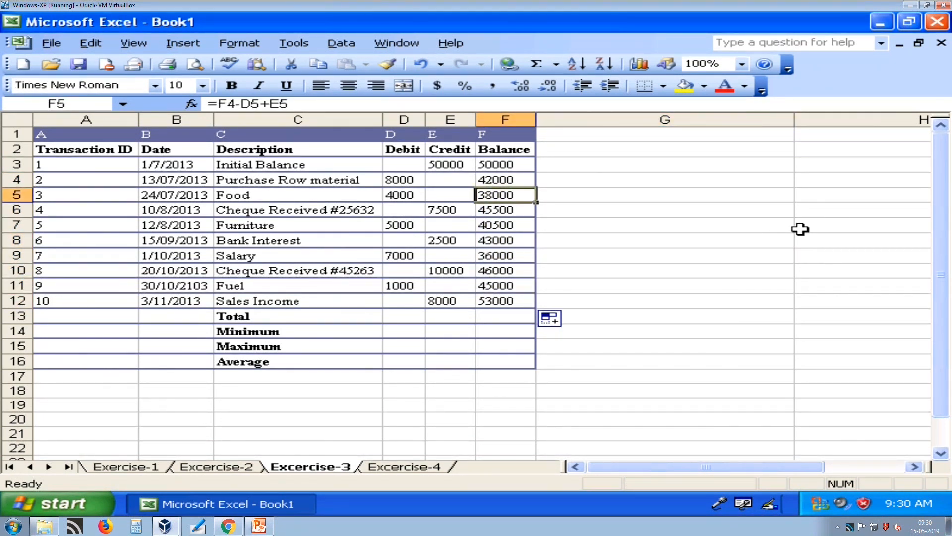
key("Up")
key("Down")
key("Down")
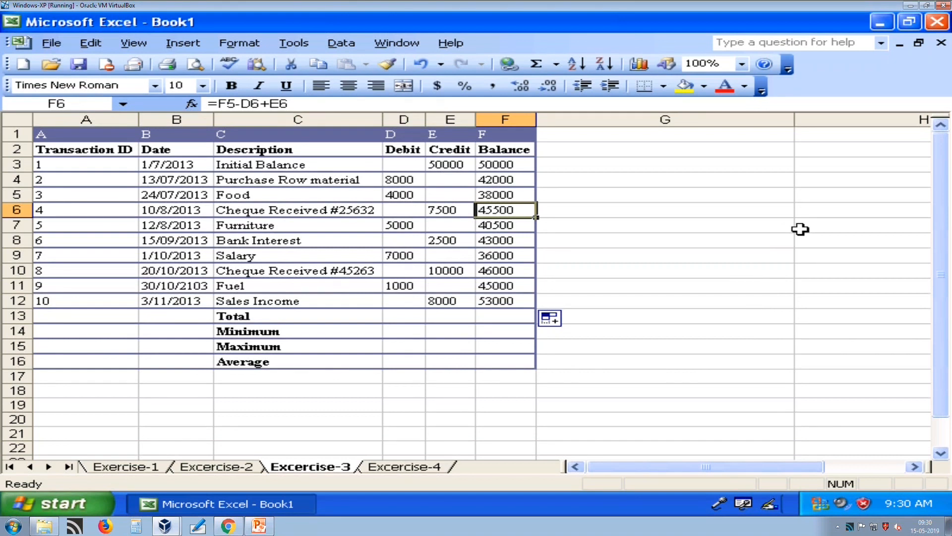
key("Down")
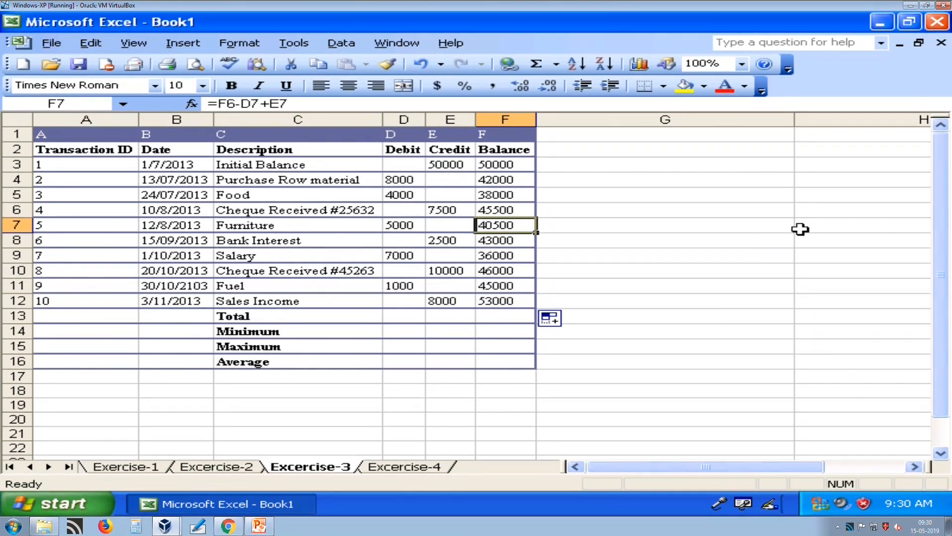
key("Down")
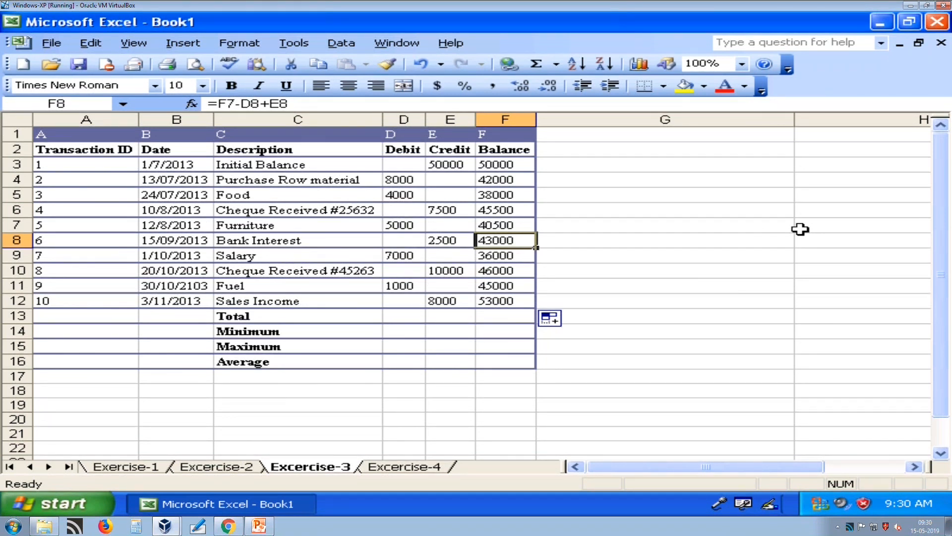
key("Down")
key("Down")
key("Down")
key("Down")
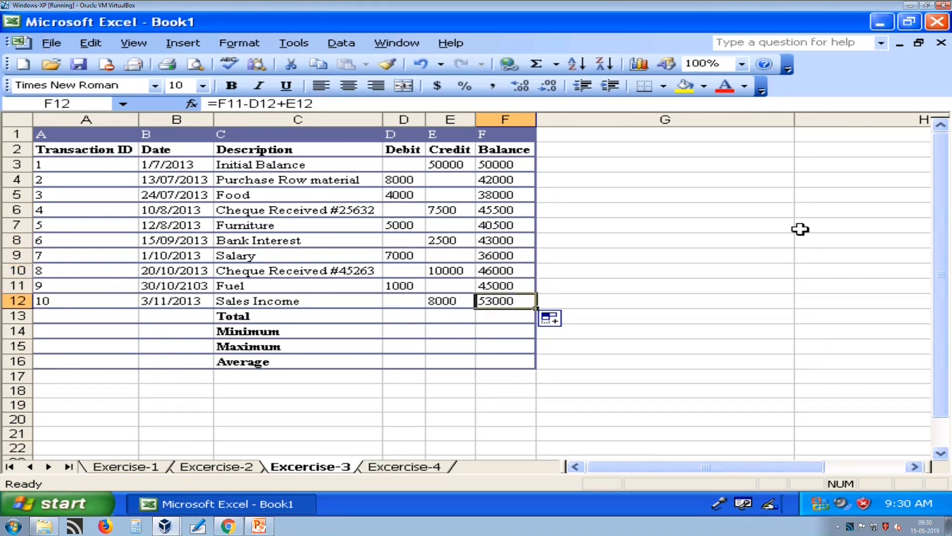
Total the Debit column in D13 with AutoSum, using the range D3:D12.
key("Down")
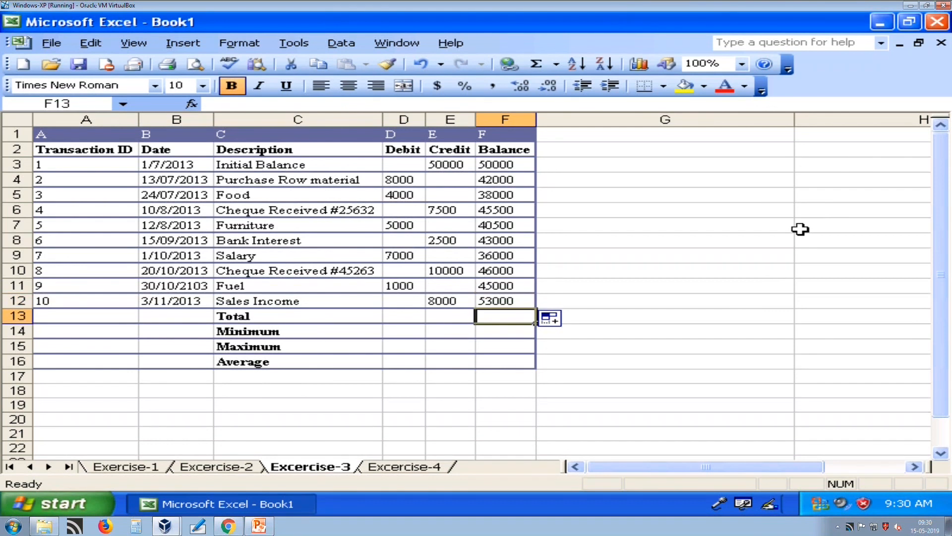
key("Left")
key("Left")
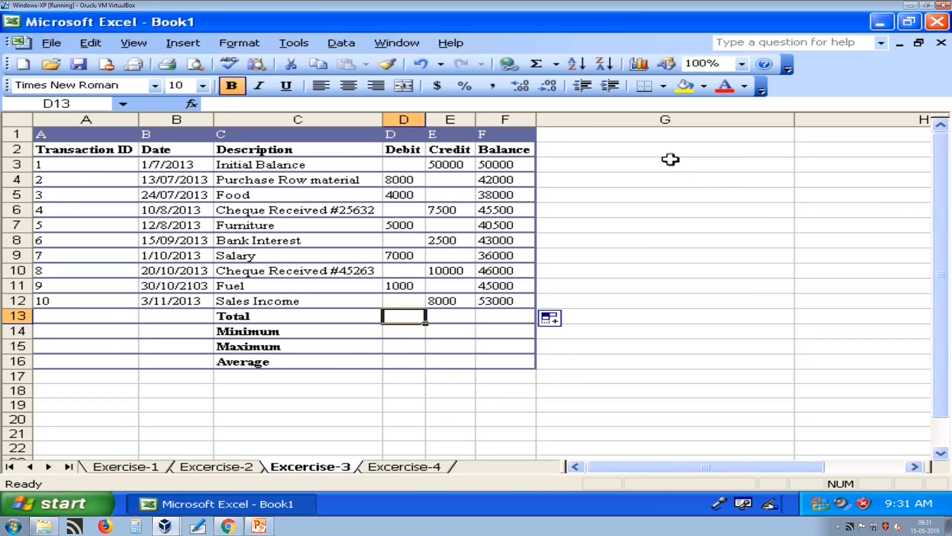
left_click(536, 64)
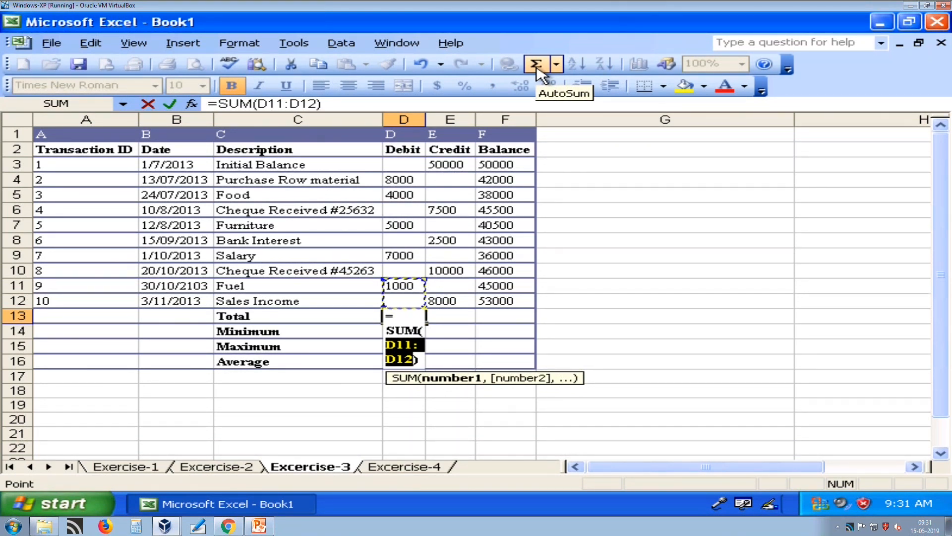
key("BackSpace")
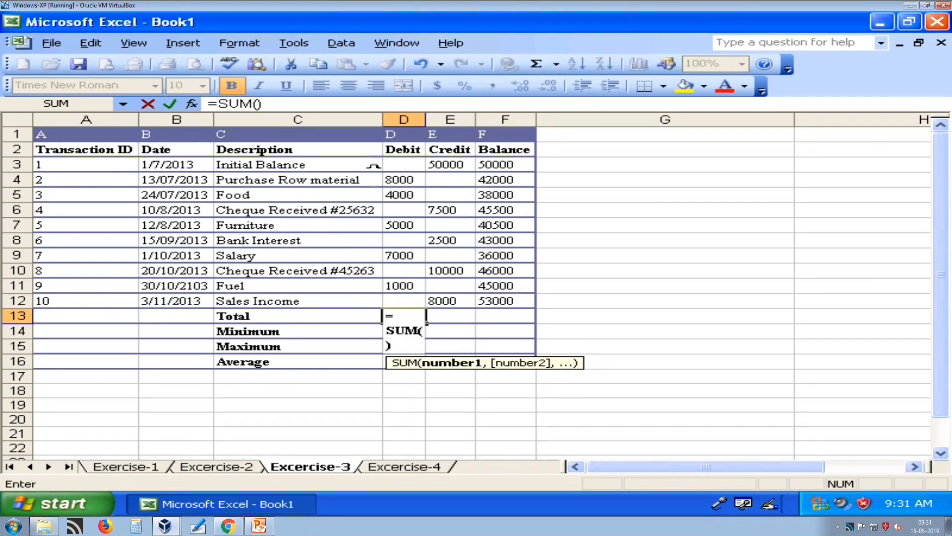
left_click_drag(395, 166, 400, 297)
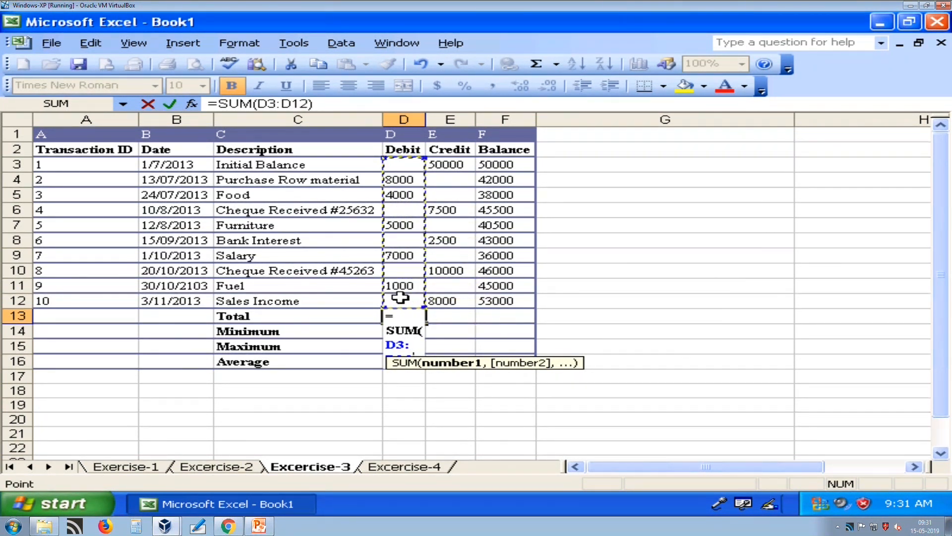
key("Return")
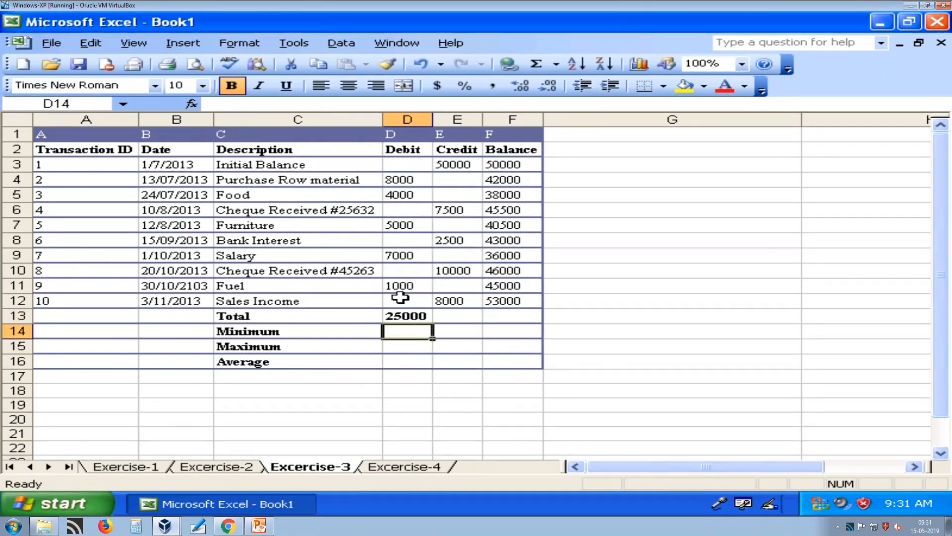
key("Up")
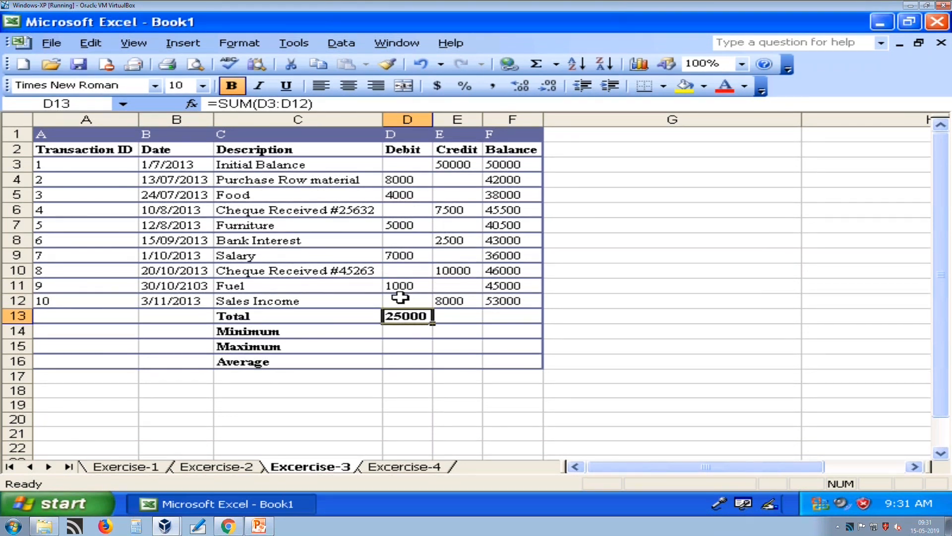
Total the Credit column in E13 with AutoSum, using the range E3:E12.
key("Right")
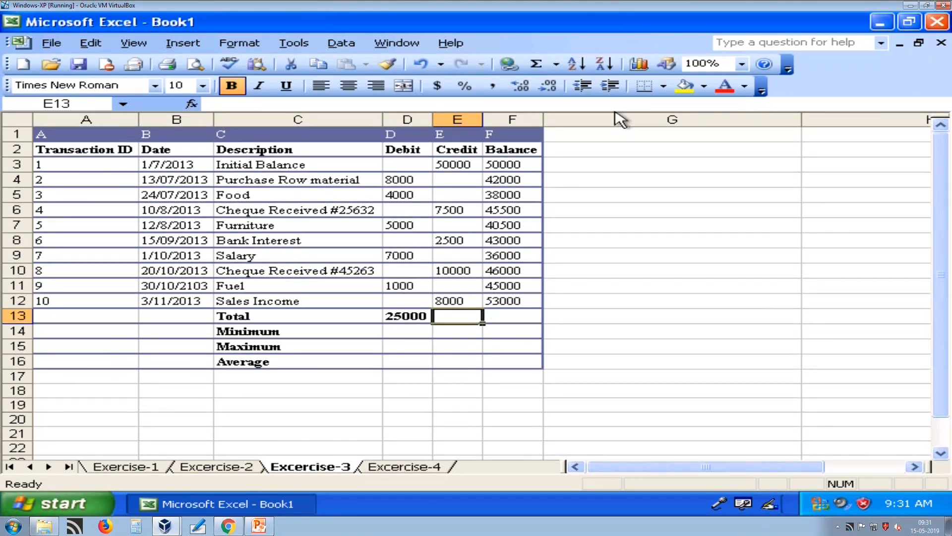
left_click(537, 65)
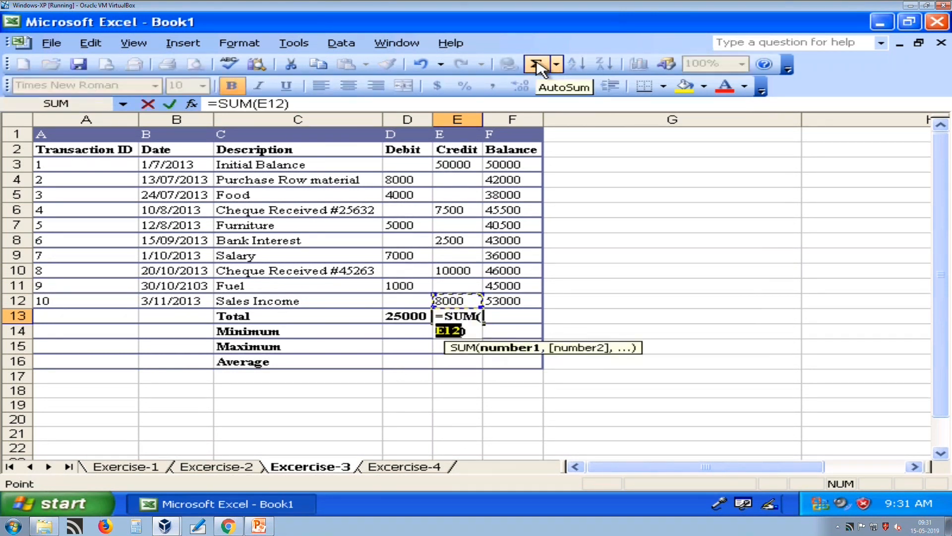
left_click_drag(451, 166, 443, 297)
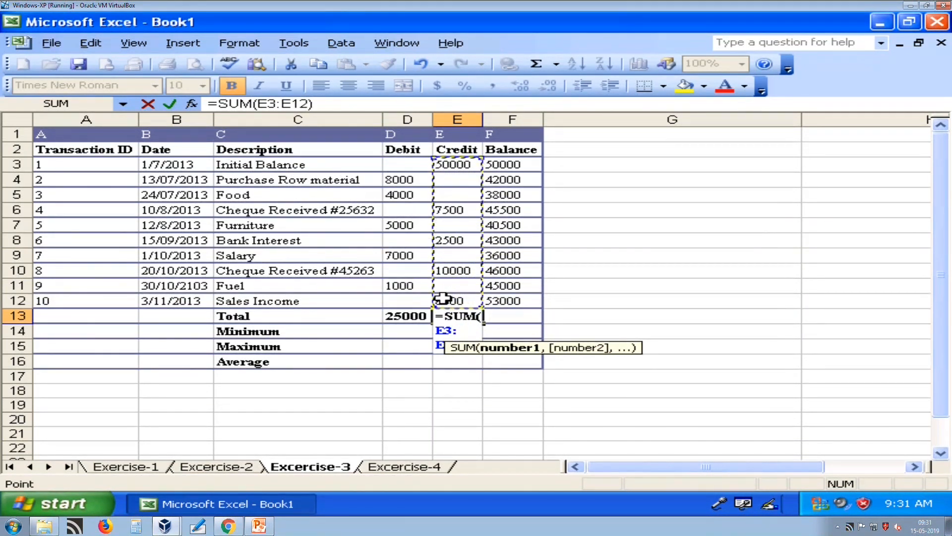
key("Return")
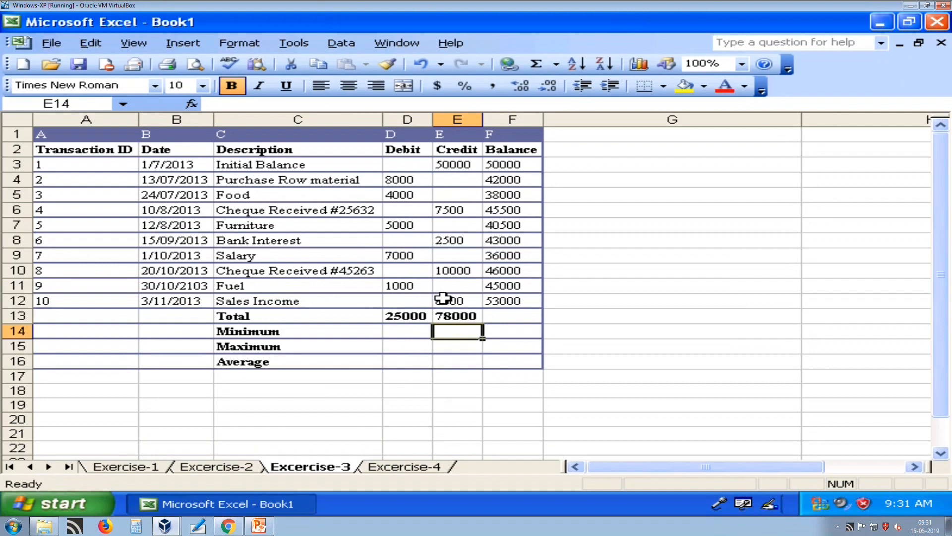
key("Up")
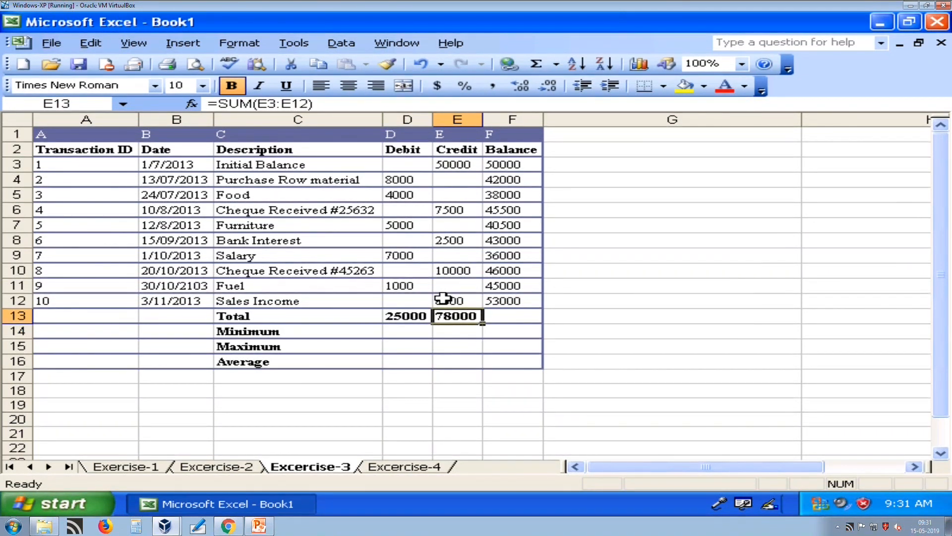
Calculate the minimum of the Debit column in D14 with the formula =MIN(D3:D12).
key("Down")
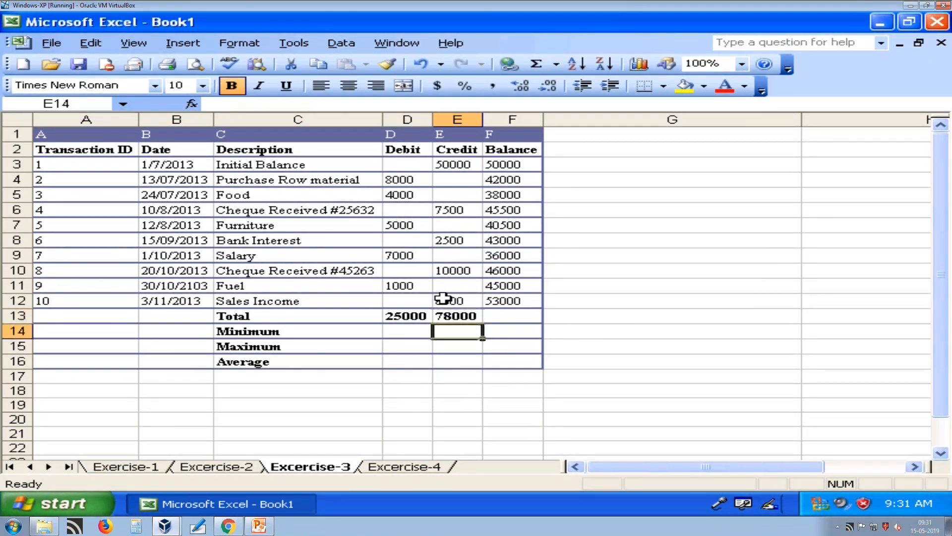
key("Left")
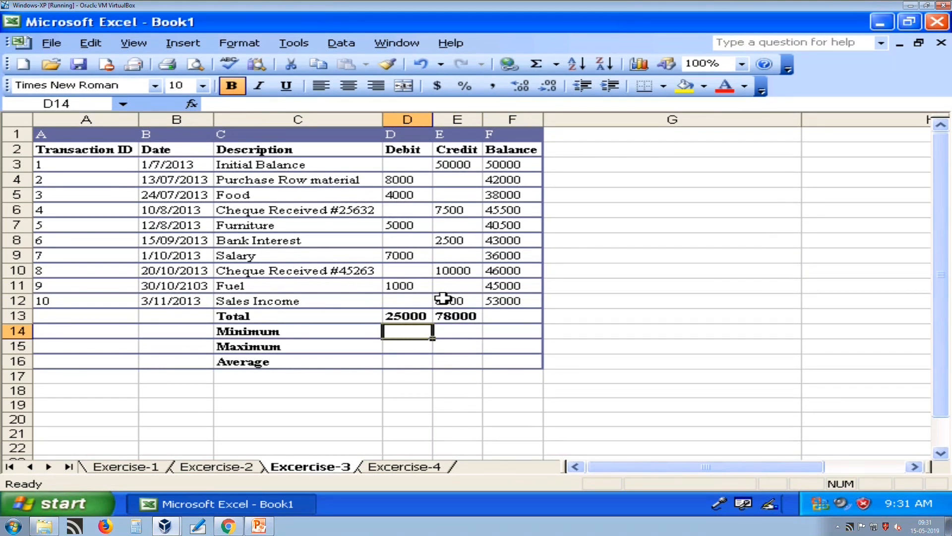
type("=min(")
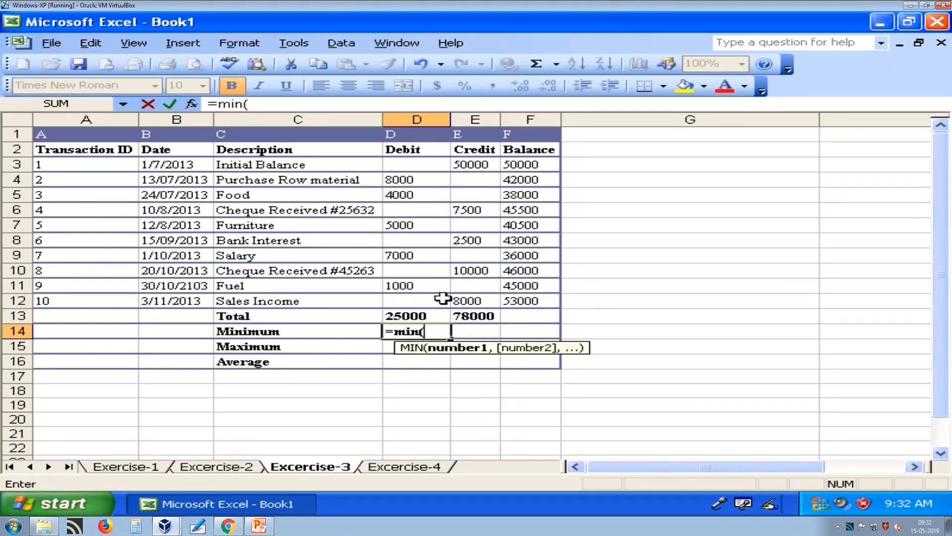
left_click_drag(405, 167, 400, 300)
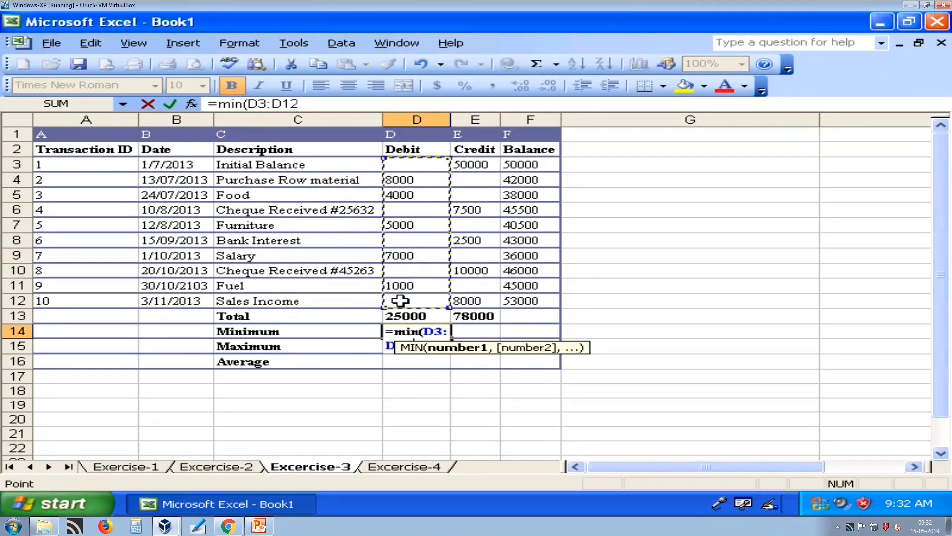
type(")")
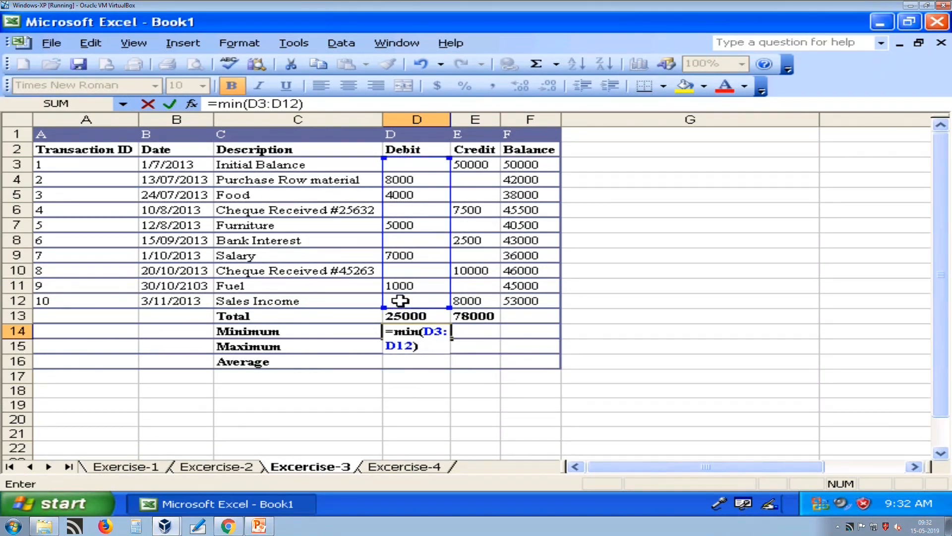
key("Return")
key("Up")
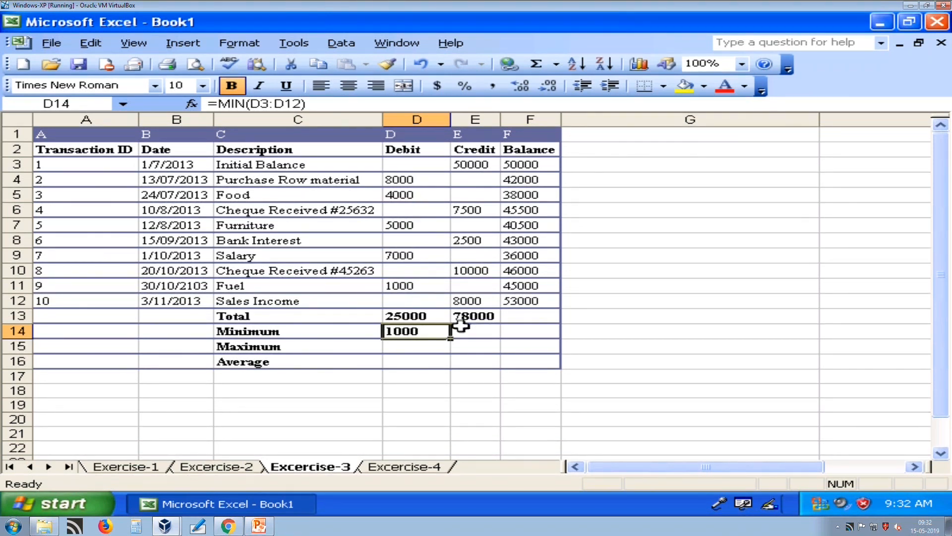
Calculate the minimum of the Credit column in E14 with the formula =MIN(E3:E12).
left_click(482, 330)
type("=")
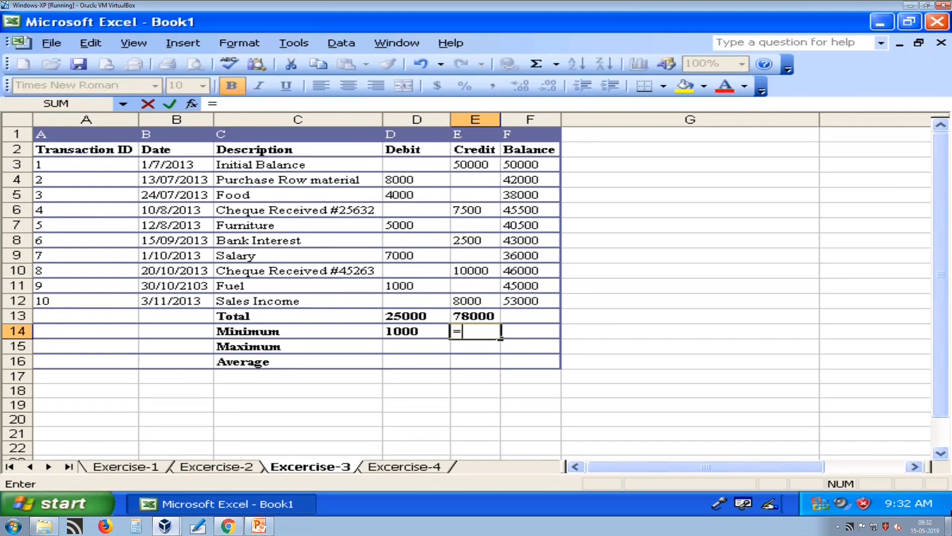
type("min(")
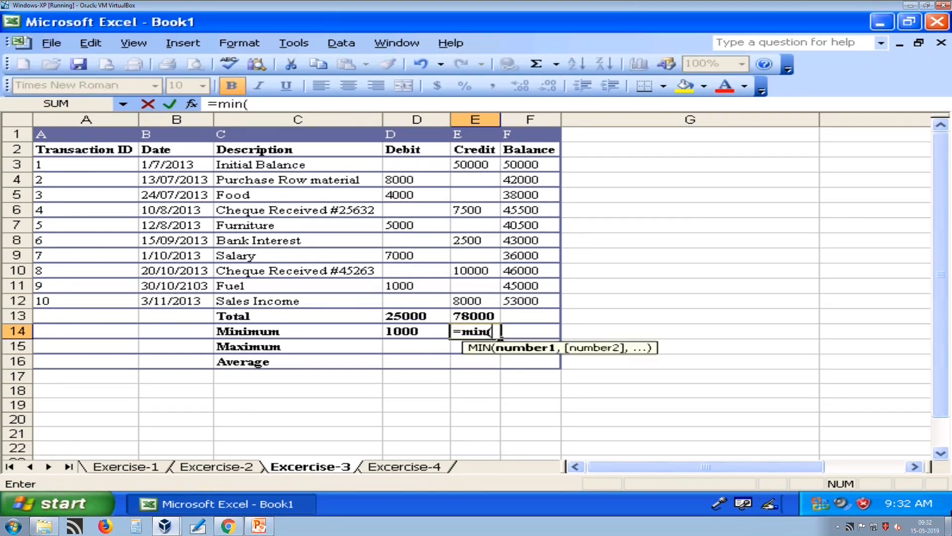
left_click_drag(483, 164, 494, 300)
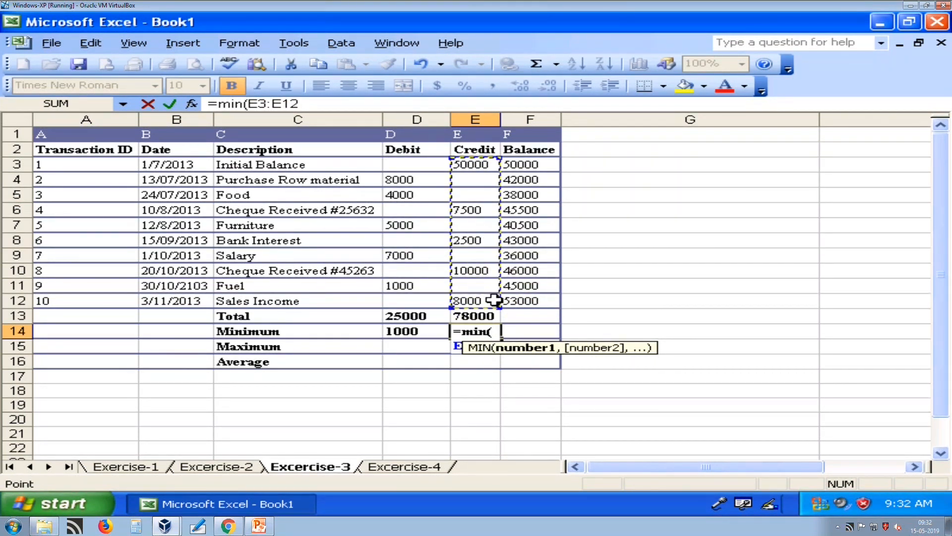
type(")")
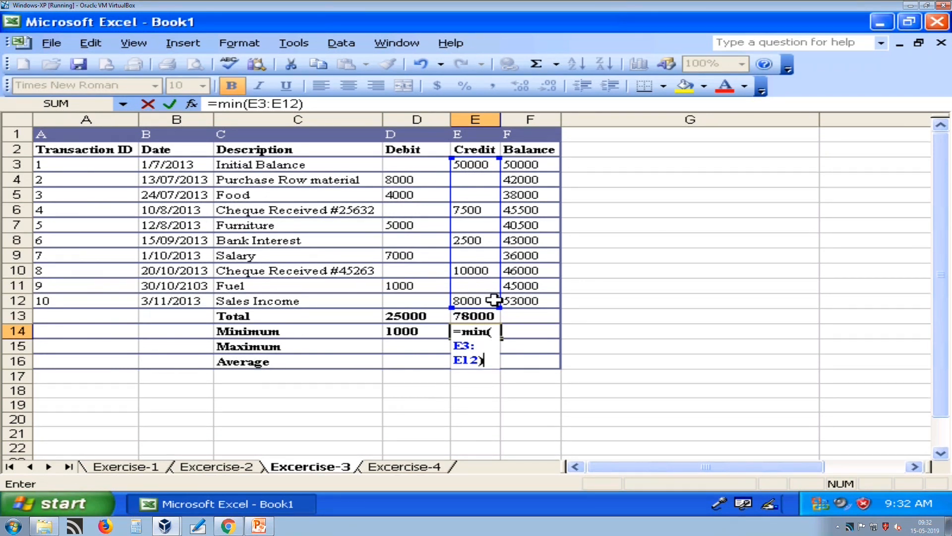
key("Return")
key("Up")
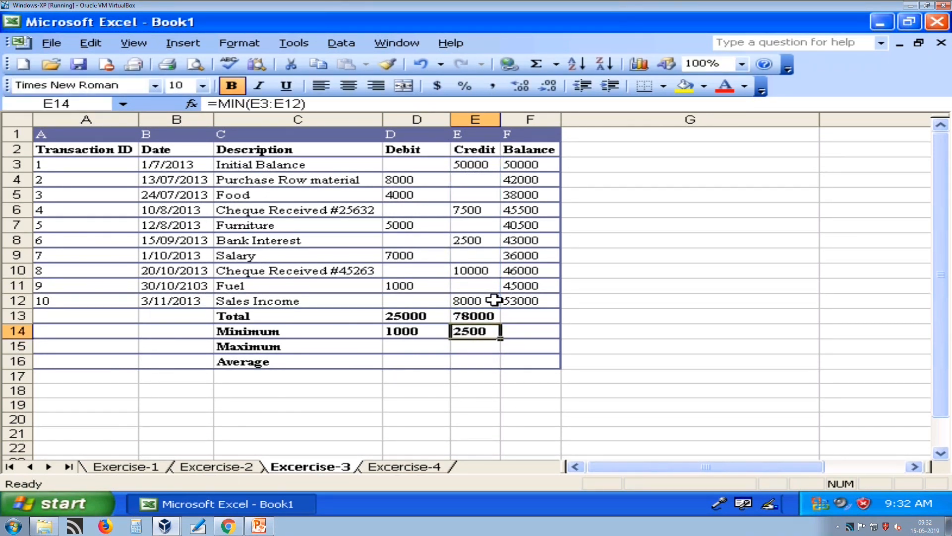
Select the Credit amounts in E3:E12 to examine the values behind the minimum.
key("Up")
key("Up")
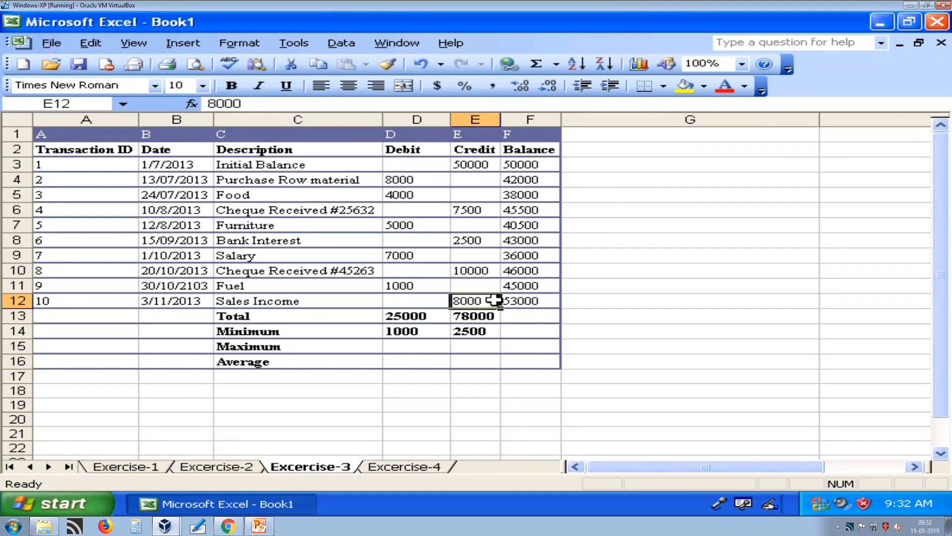
key("shift+Up")
key("shift+Up")
key("shift+Up")
key("shift+Up")
key("shift+Up")
key("shift+Up")
key("shift+Up")
key("shift+Up")
key("shift+Up")
key("shift+Up")
key("shift+Up")
key("shift+Down")
key("shift+Down")
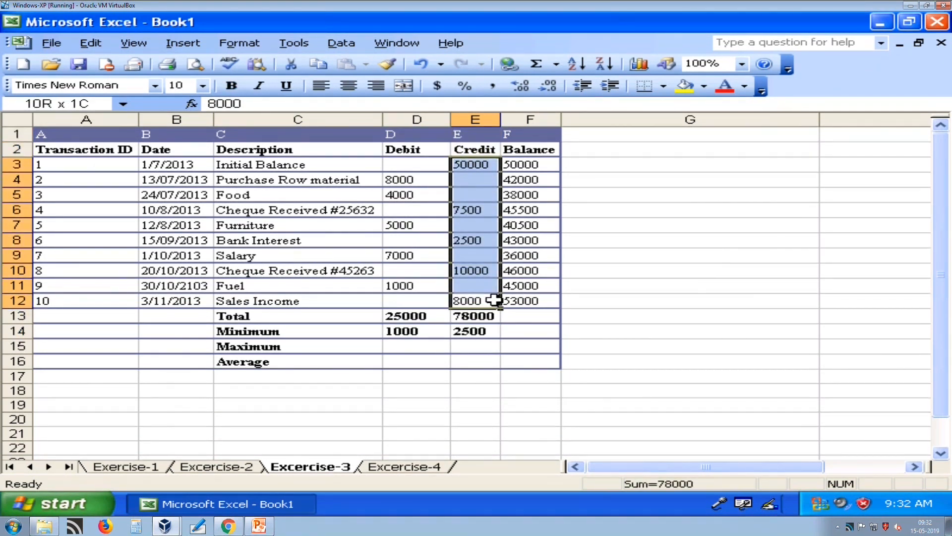
Calculate the maximum of the Debit column in D15 with the formula =MAX(D3:D12).
key("Down")
key("Down")
key("Down")
key("Down")
key("Down")
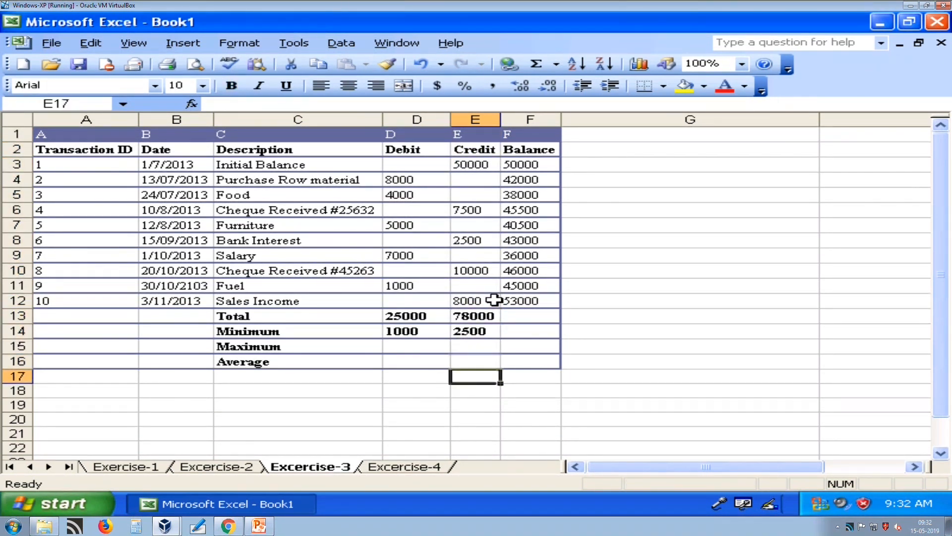
key("Up")
key("Up")
key("Left")
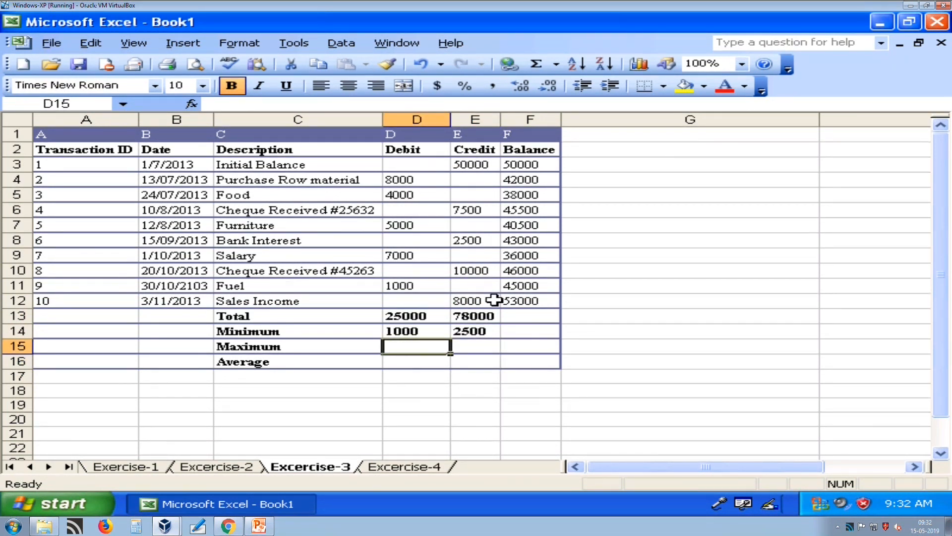
type("=")
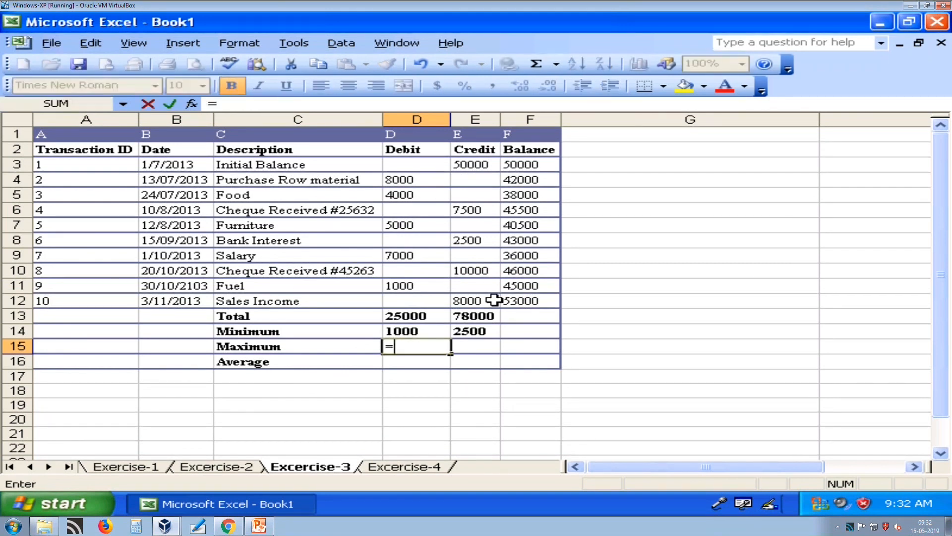
type("max(")
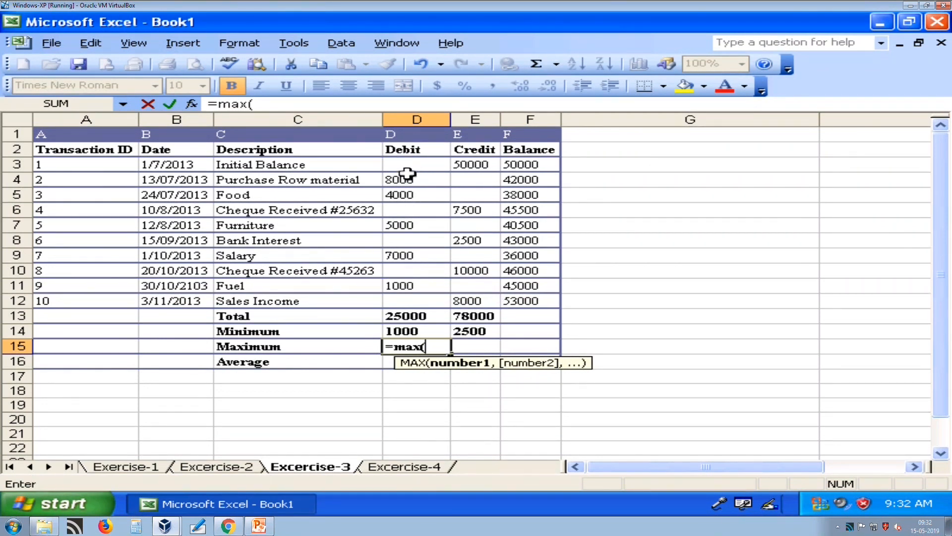
left_click_drag(409, 168, 408, 299)
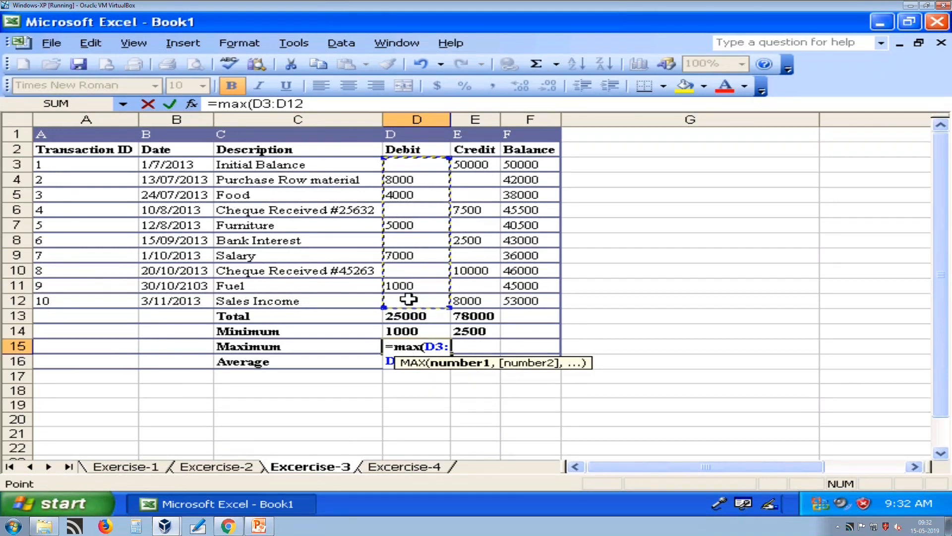
type(")")
key("Return")
key("Up")
Calculate the maximum of the Credit column in E15 with the formula =MAX(E3:E12).
key("Right")
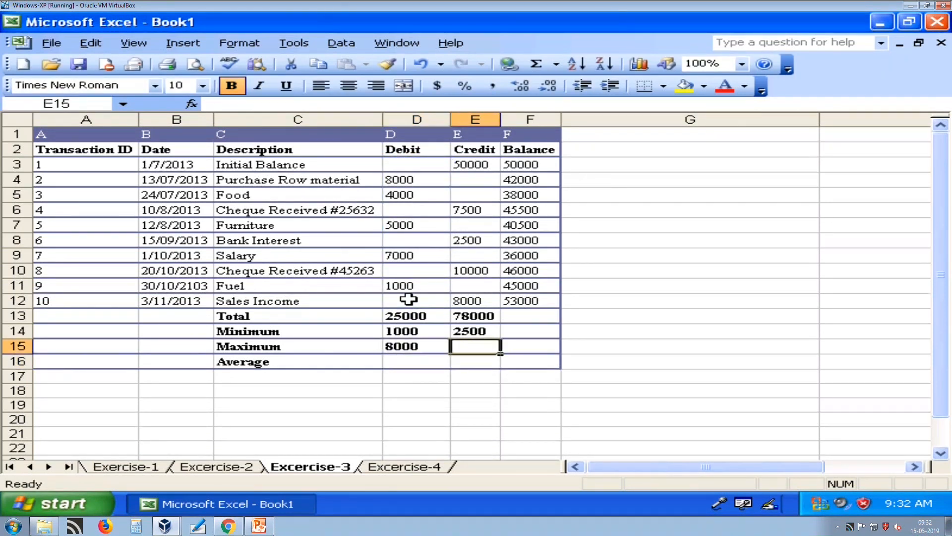
type("=max(")
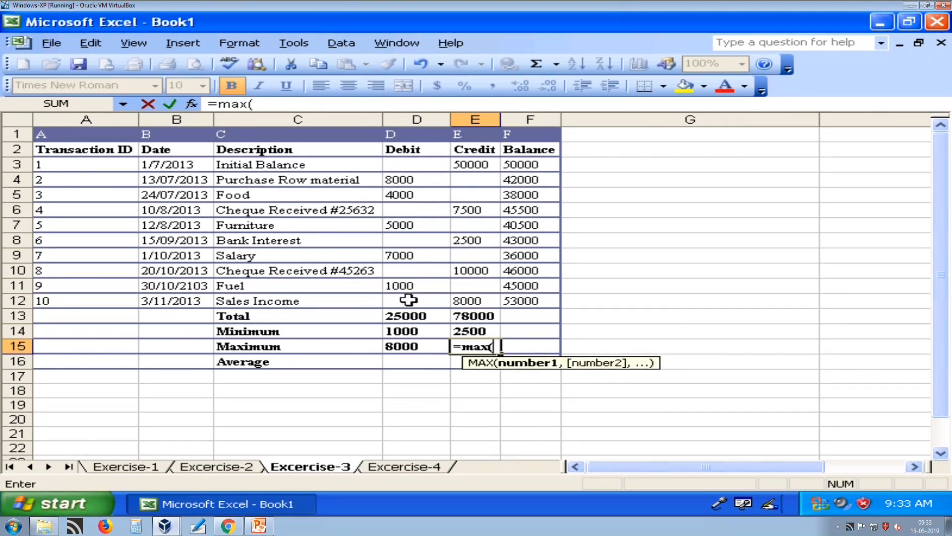
left_click_drag(470, 164, 470, 299)
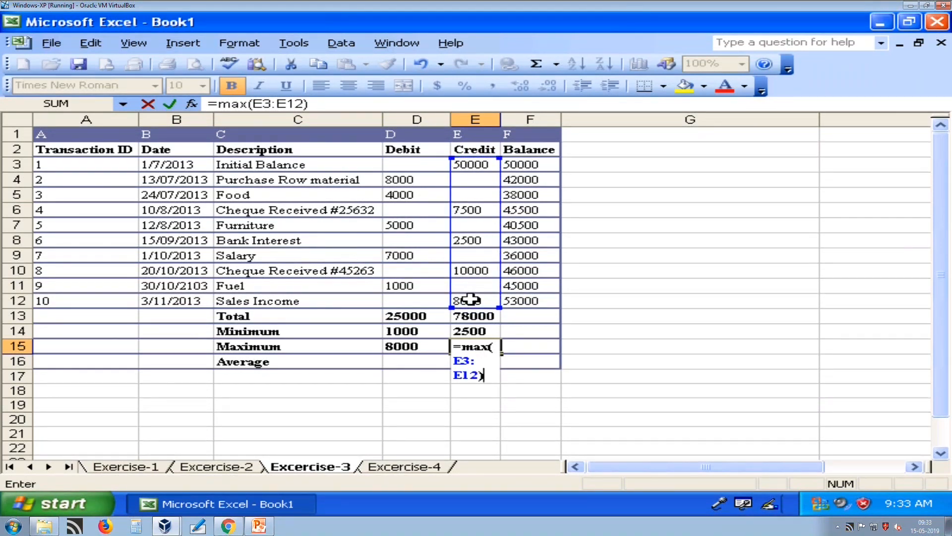
key("Return")
key("Up")
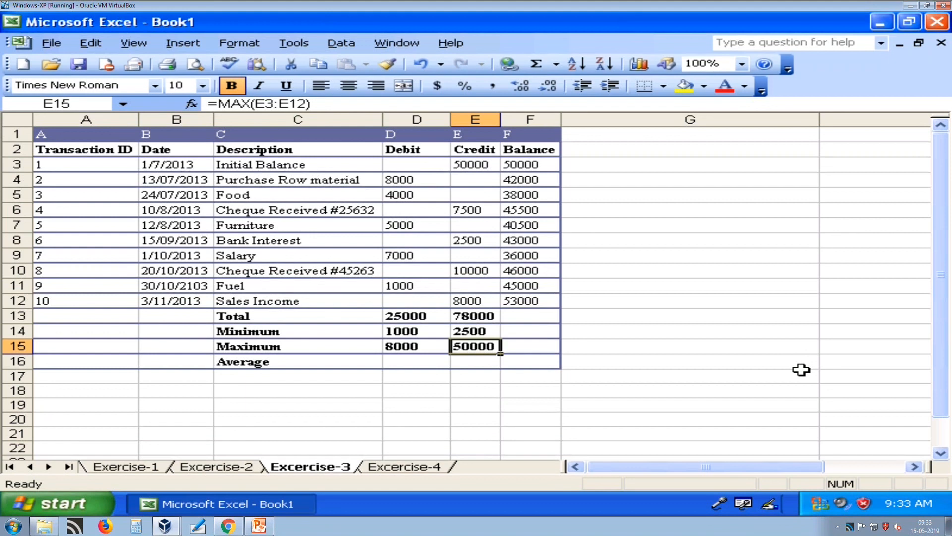
Calculate the average of the Debit column in D16 with the formula =AVERAGE(D3:D12).
key("Left")
key("Down")
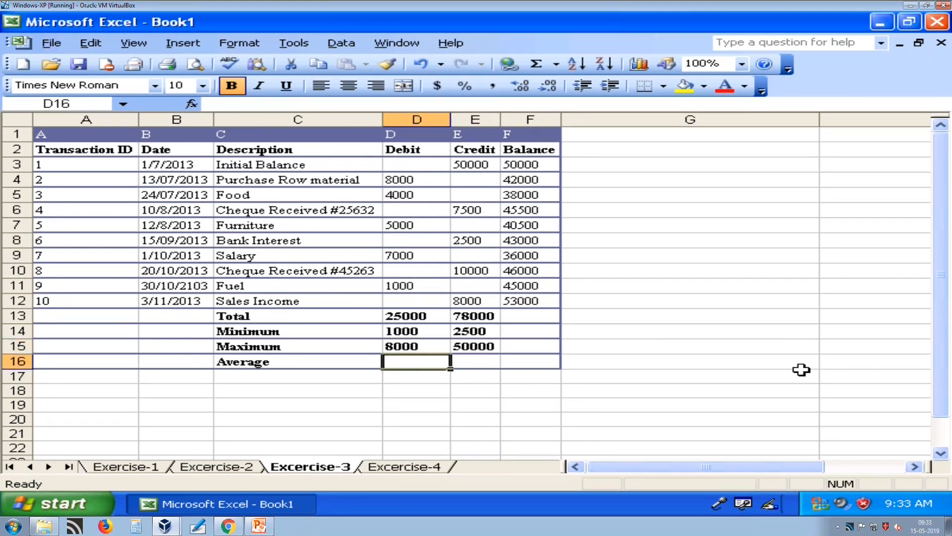
type("=av")
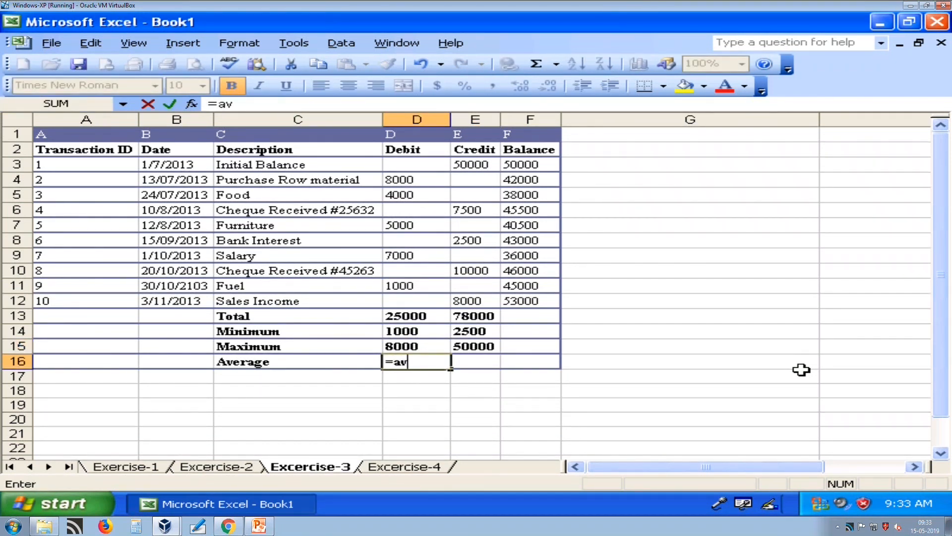
type("erage(")
left_click_drag(414, 165, 412, 299)
type(")")
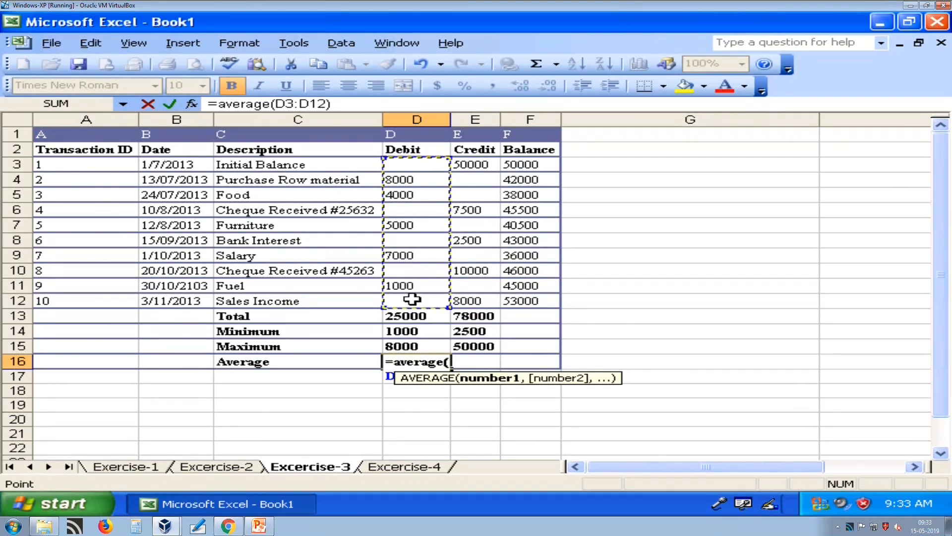
key("Return")
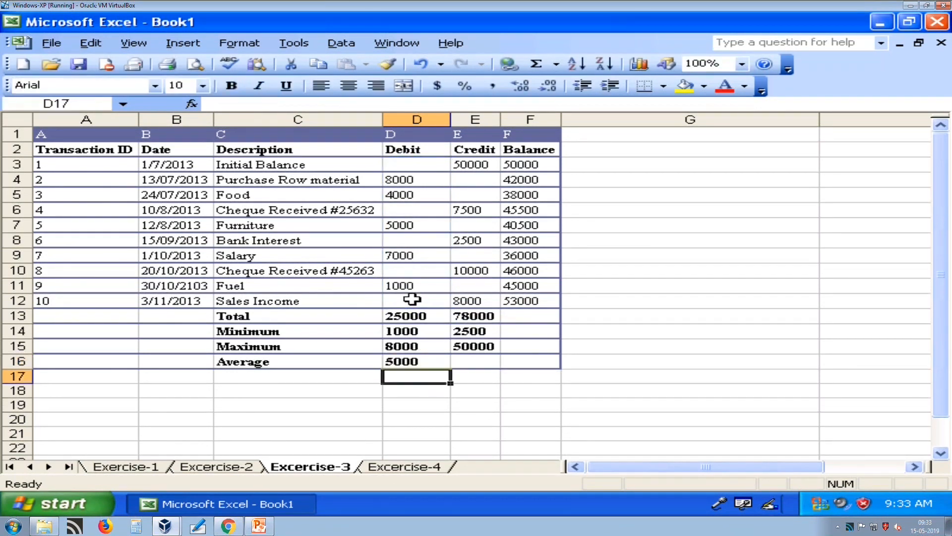
key("Up")
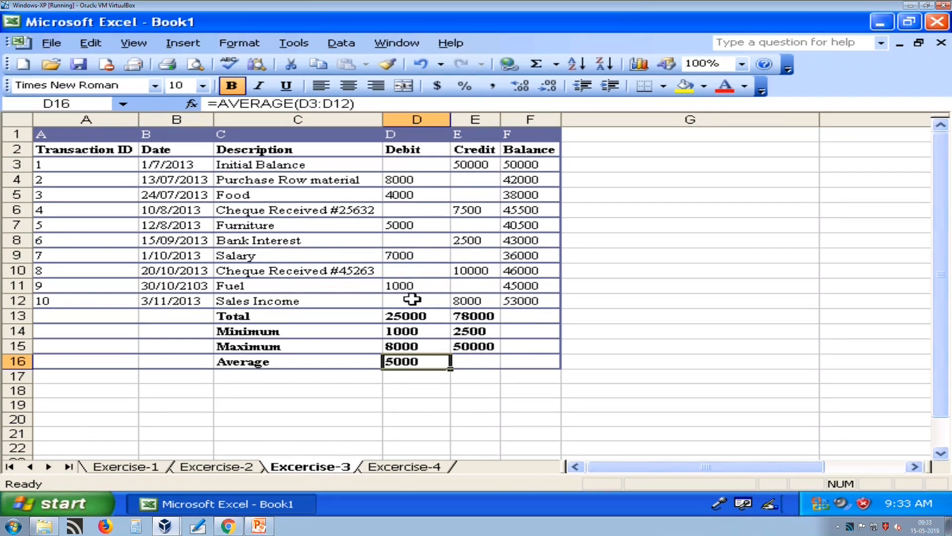
Calculate the average of the Credit column in E16 with the formula =AVERAGE(E3:E12).
key("Right")
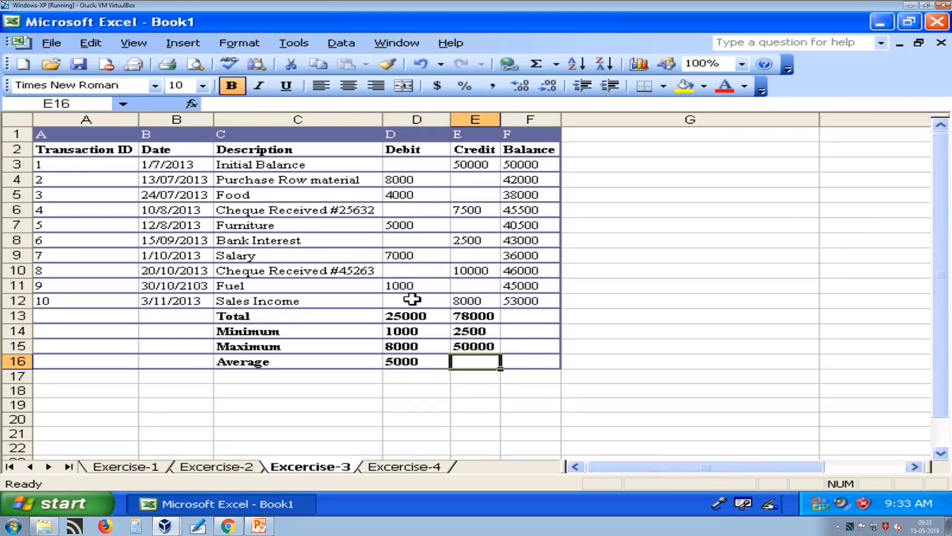
type("=a")
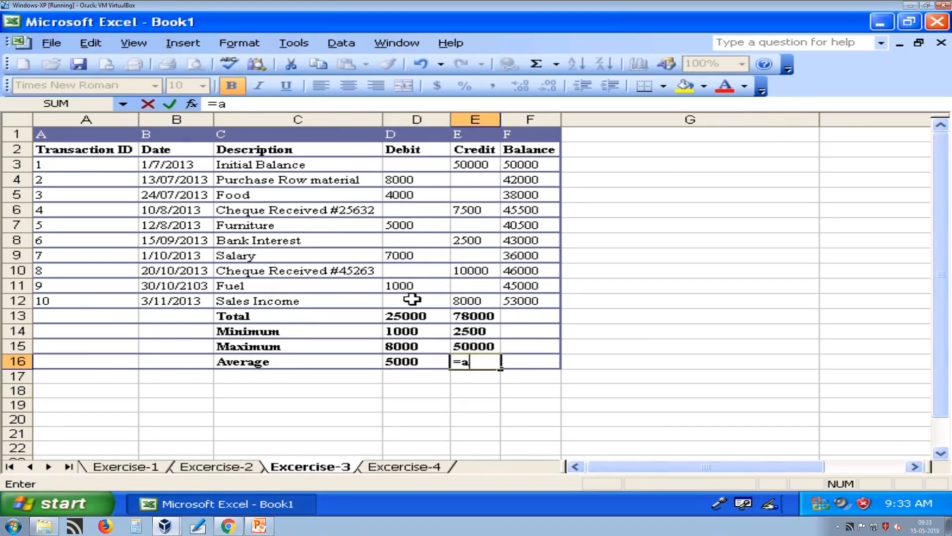
type("verage(")
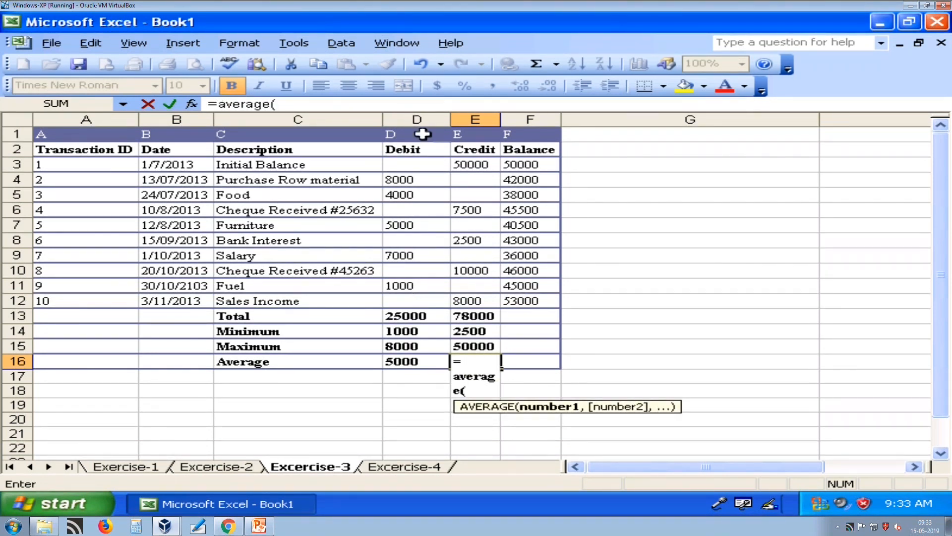
left_click_drag(466, 160, 464, 296)
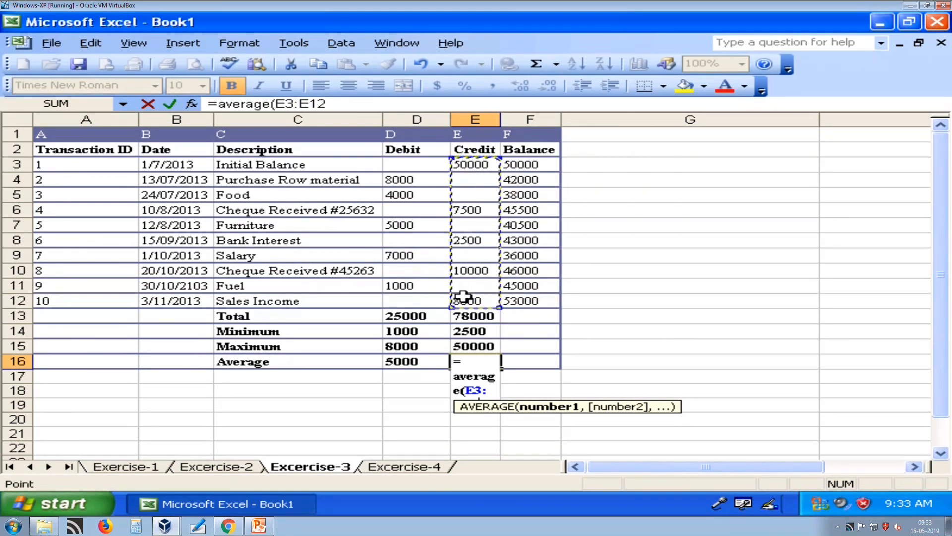
type(")")
key("Return")
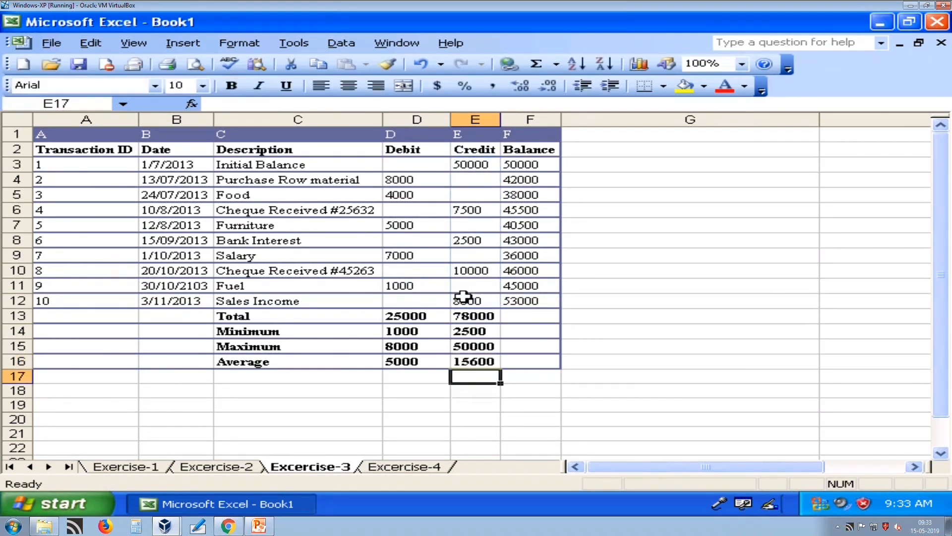
key("Up")
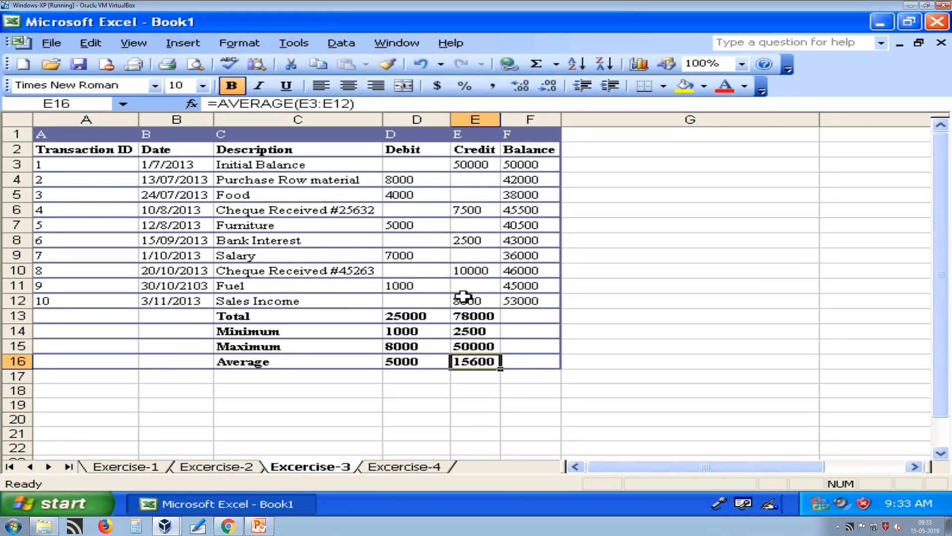
Calculate the minimum of the Balance column in F14 with the formula =MIN(F3:F12).
key("Right")
key("Up")
key("Up")
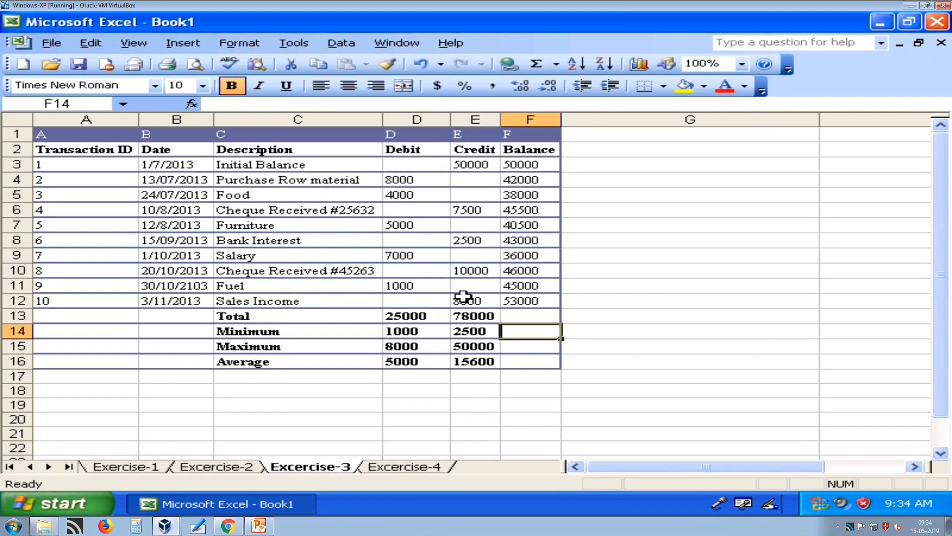
type("=min")
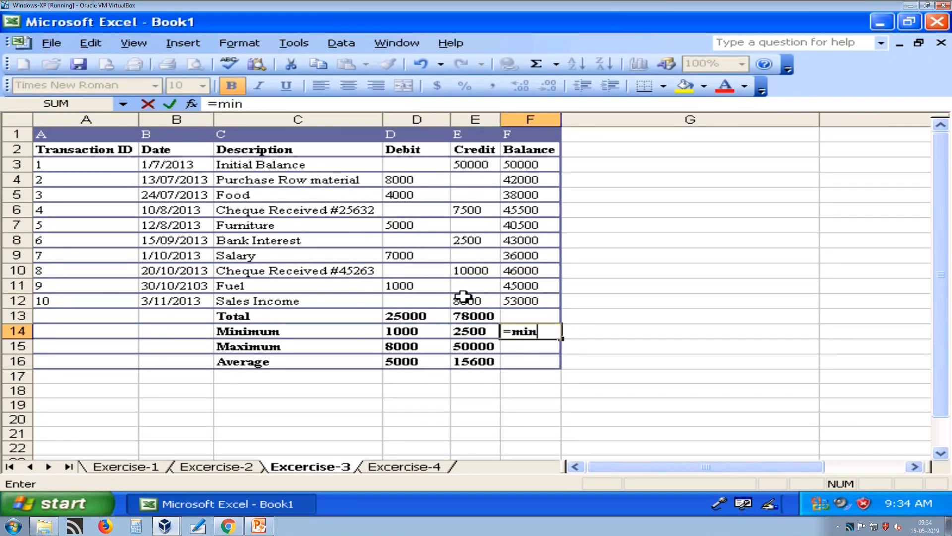
type("(")
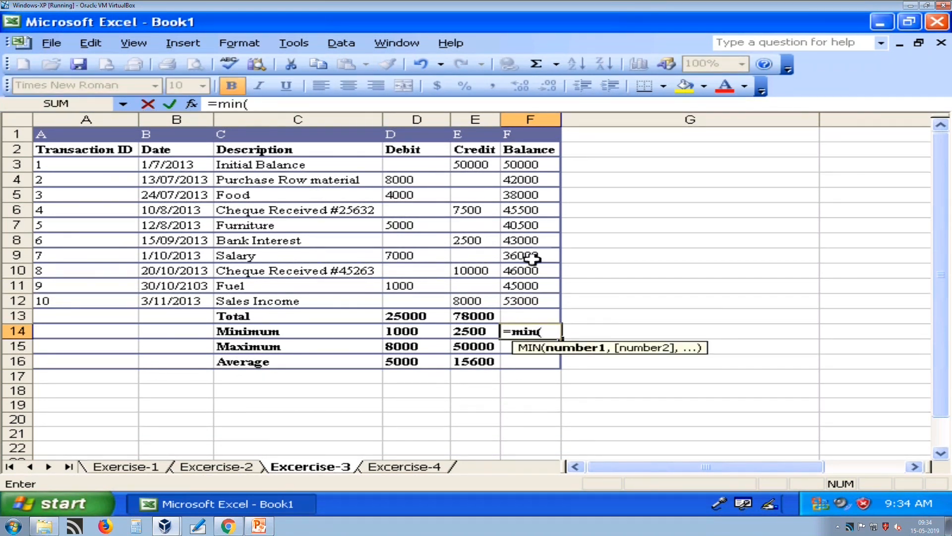
left_click_drag(548, 161, 537, 295)
type(")")
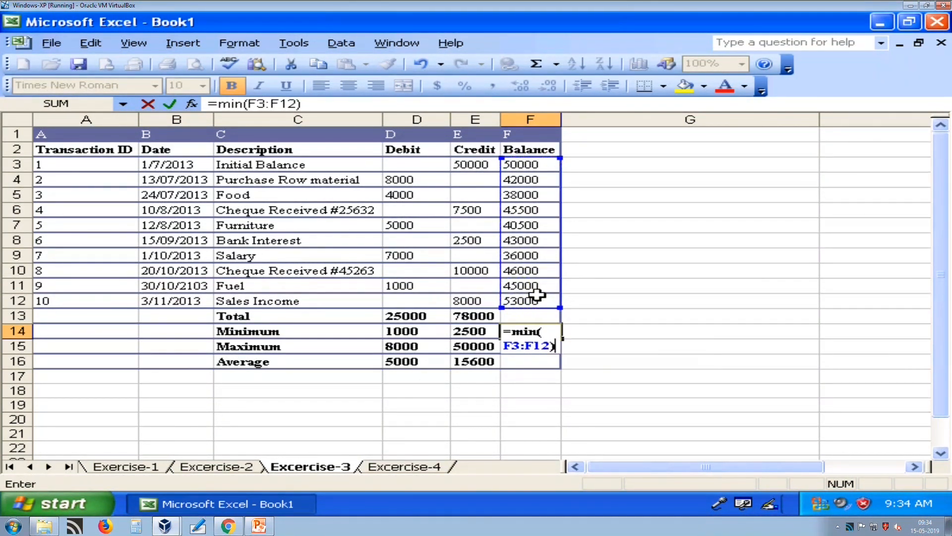
key("Return")
Calculate the maximum of the Balance column in F15 with the formula =MAX(F3:F12).
type("=max(")
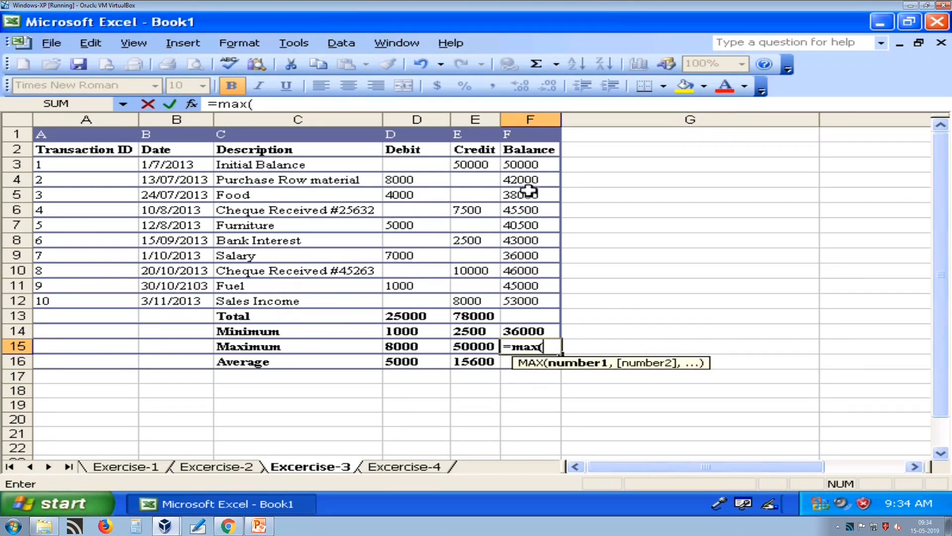
left_click_drag(532, 161, 524, 298)
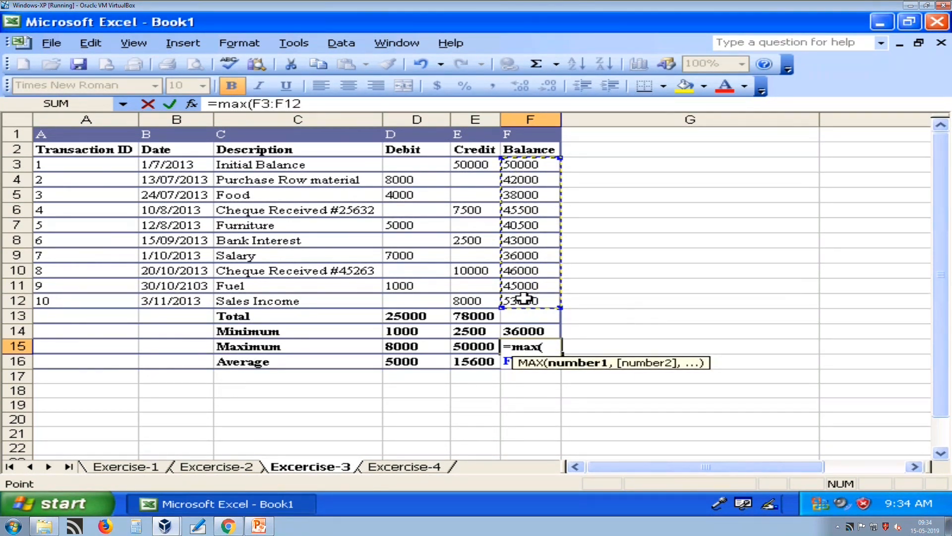
type(")")
key("Return")
Calculate the average of the Balance column in F16 with the formula =AVERAGE(F3:F12).
type("=average")
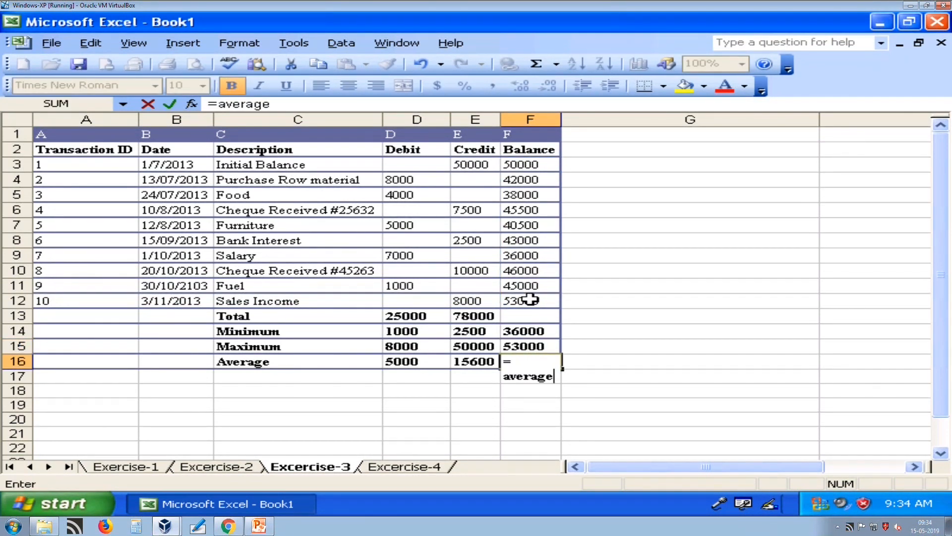
type("(")
left_click_drag(516, 165, 506, 302)
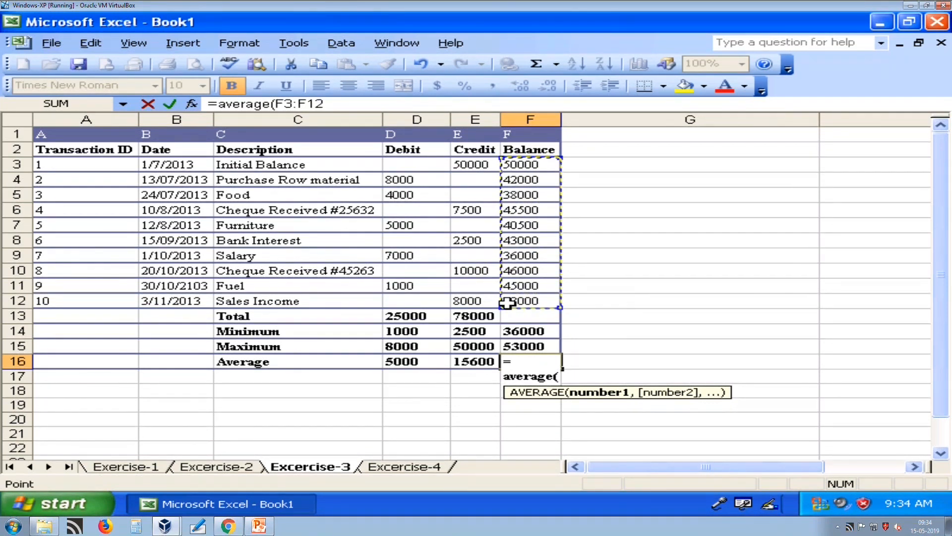
type(")")
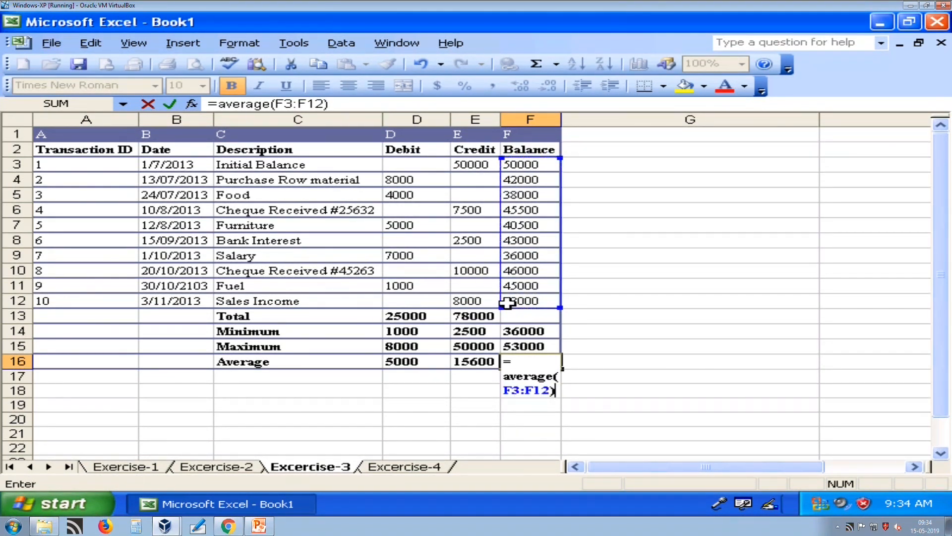
key("Return")
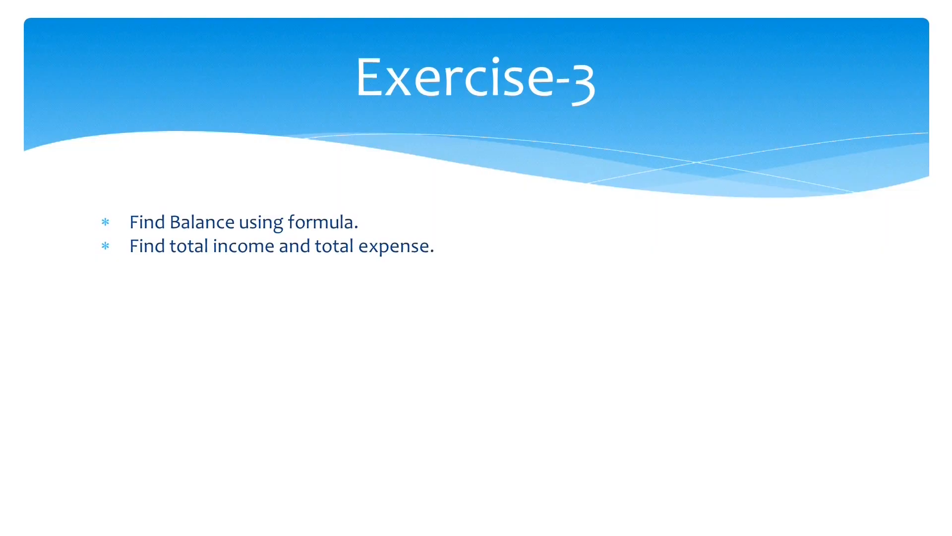
key("Right")
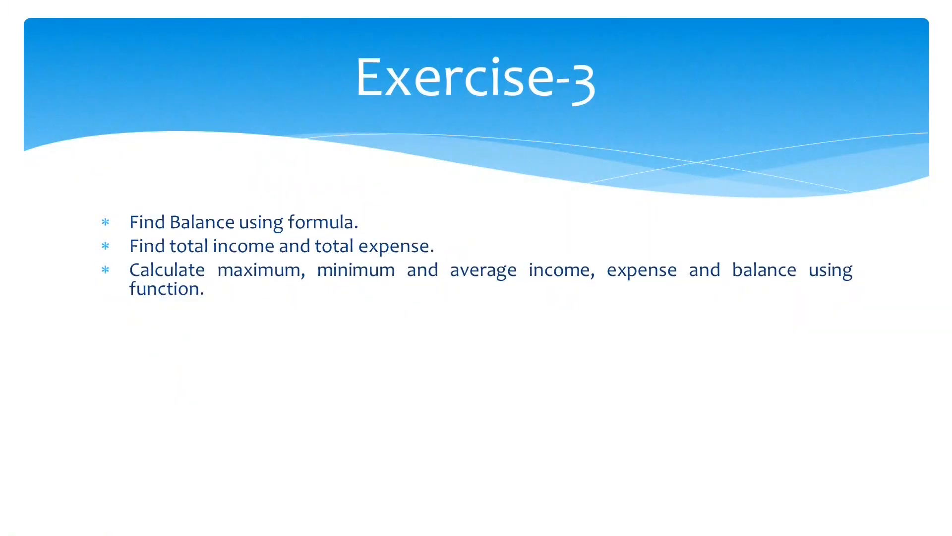
key("Right")
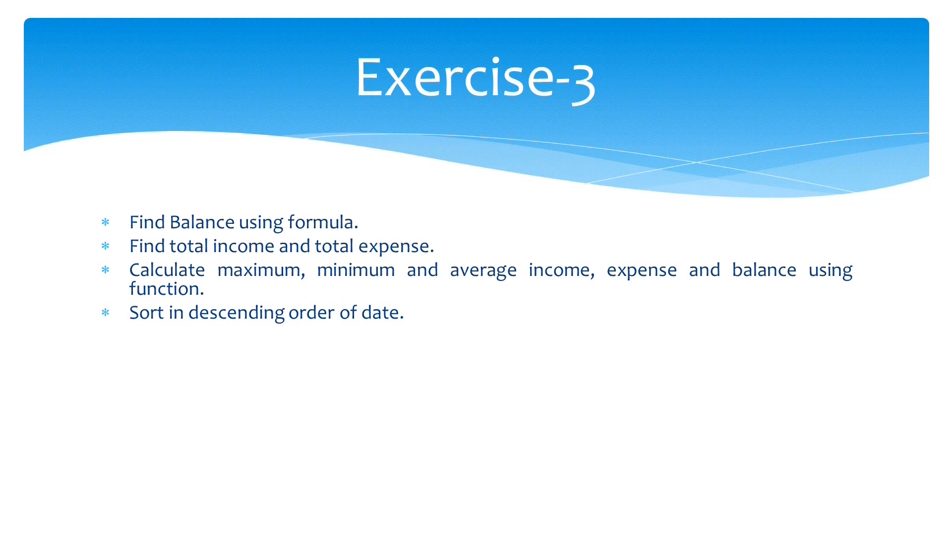
key("alt+Tab")
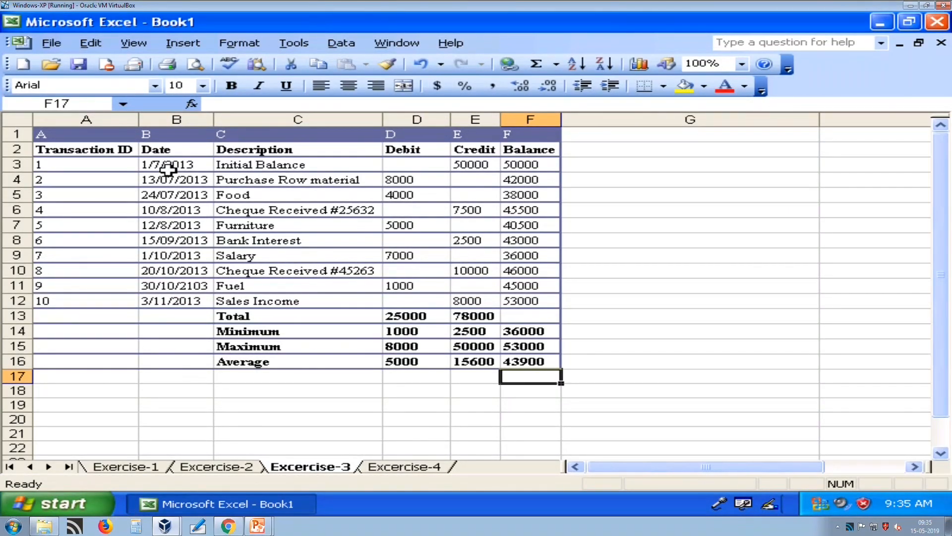
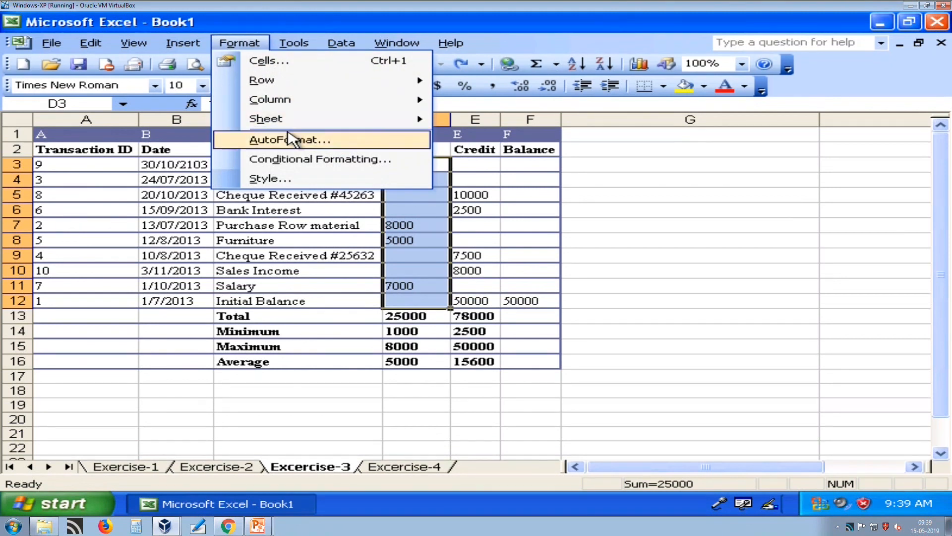
Start a conditional formatting rule for Debit cells D3:D12 with the condition cell value greater than 5000.
left_click(299, 161)
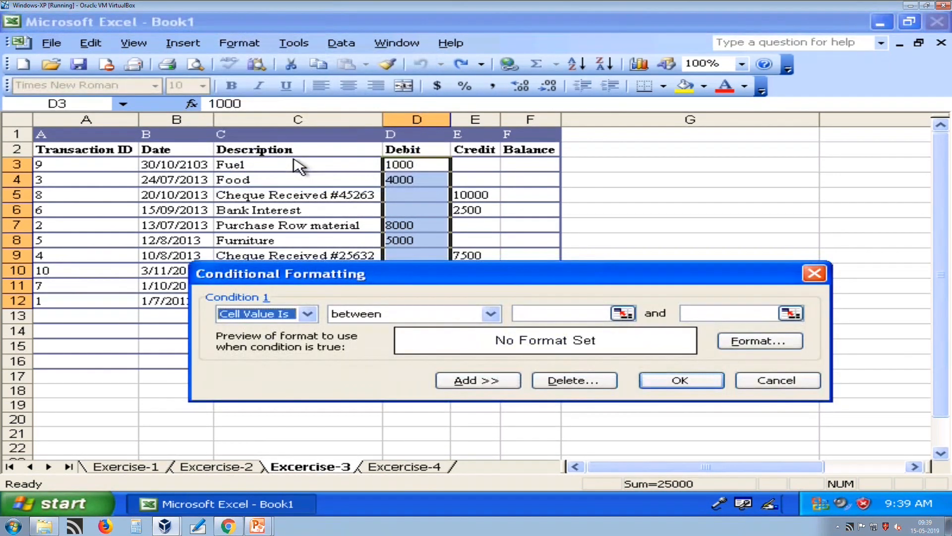
left_click(307, 315)
left_click(278, 330)
left_click(491, 313)
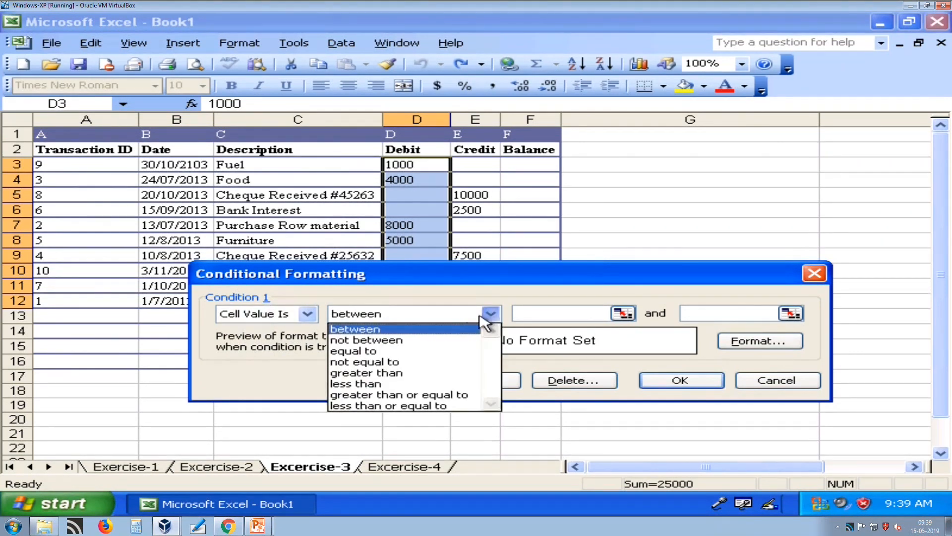
left_click(404, 373)
left_click(541, 313)
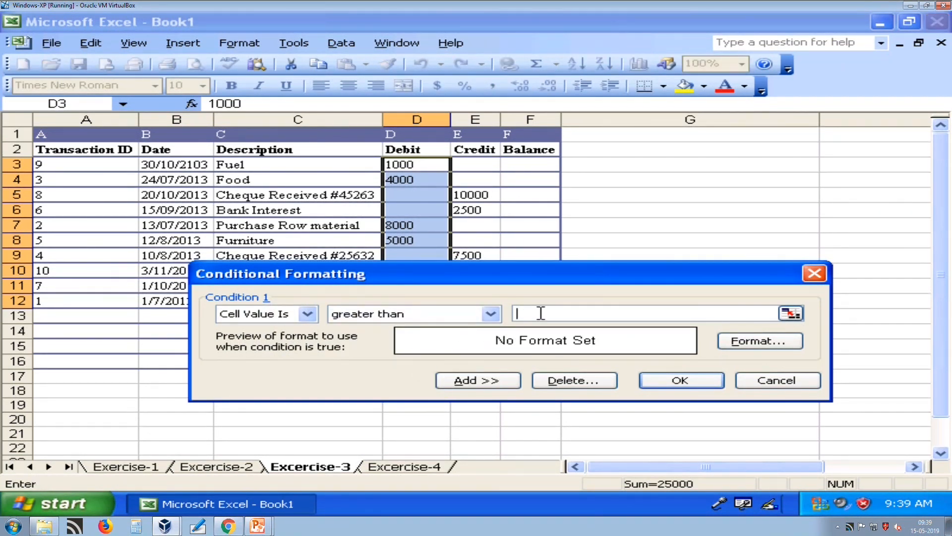
Give the Debit rule a bright magenta cell shading and apply the conditional formatting.
left_click(739, 342)
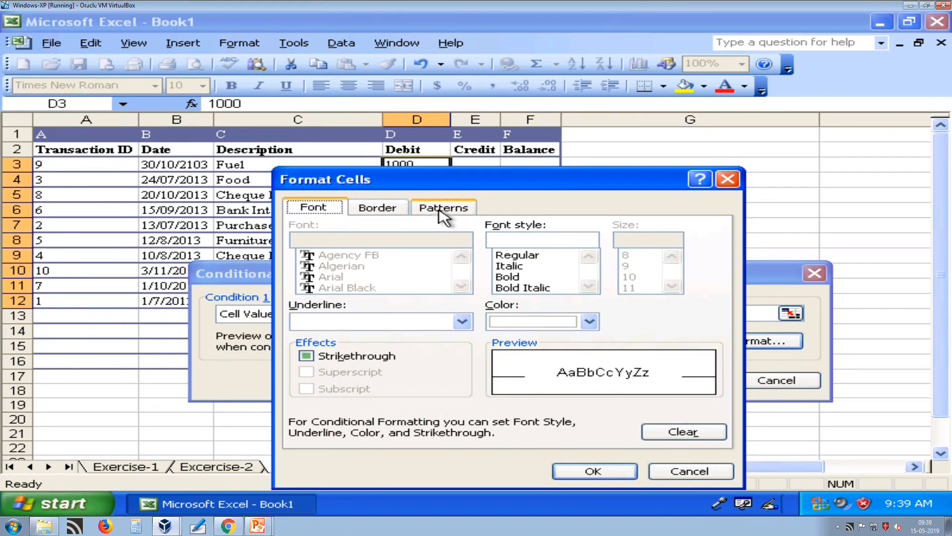
left_click(419, 210)
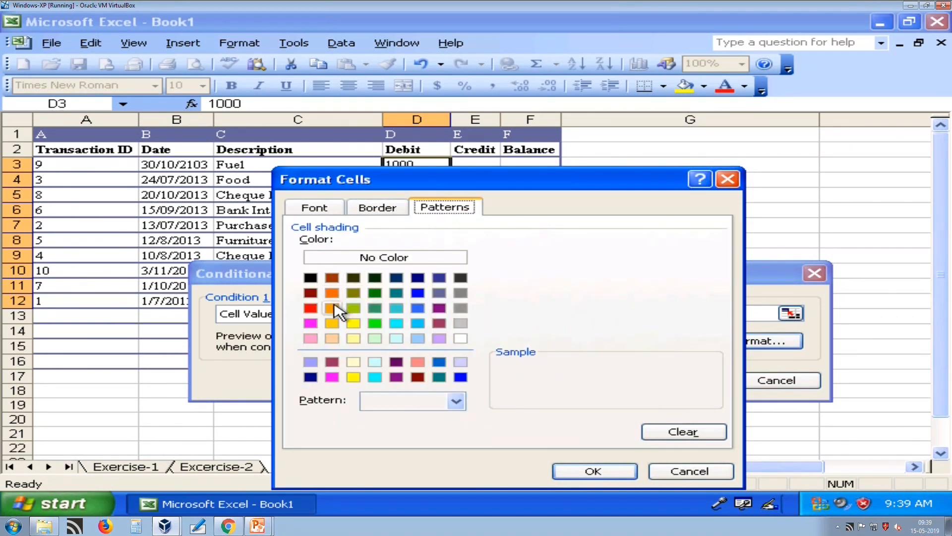
left_click(312, 322)
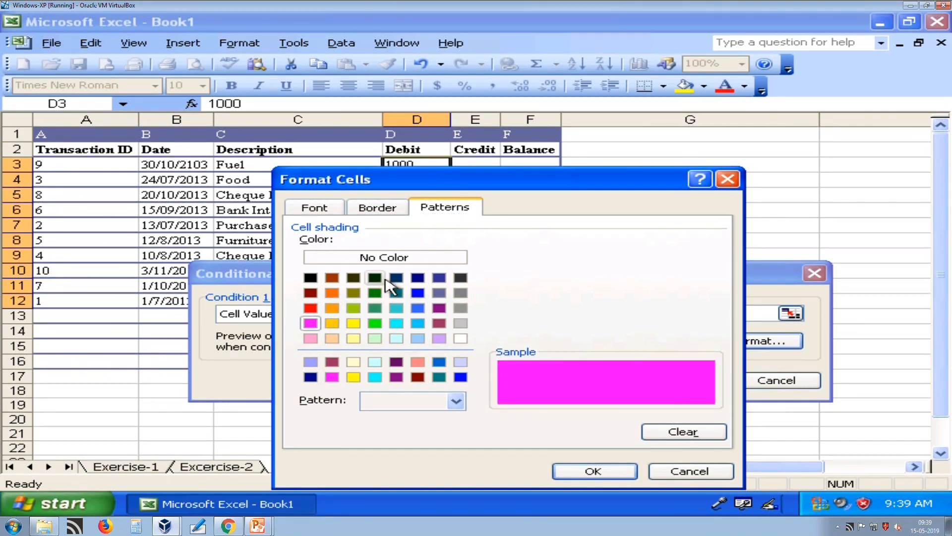
left_click(595, 471)
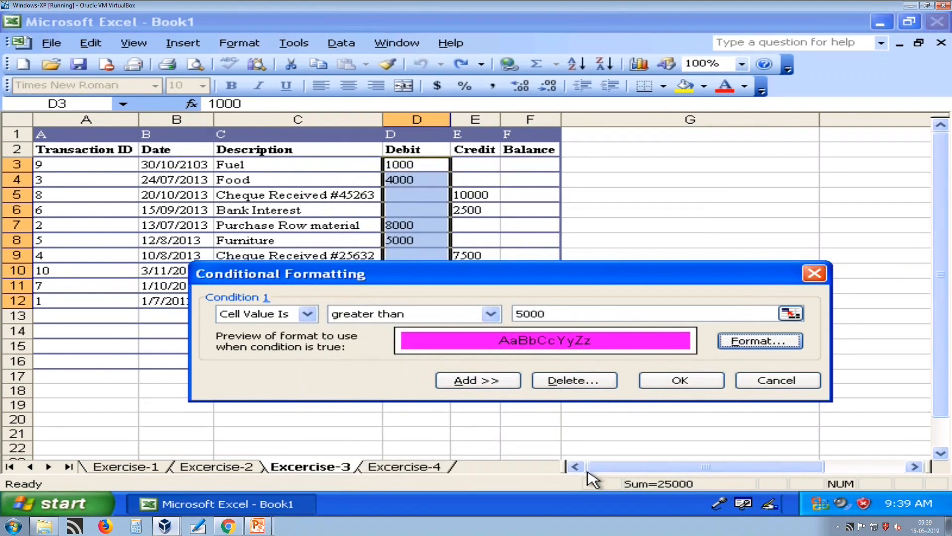
left_click(677, 381)
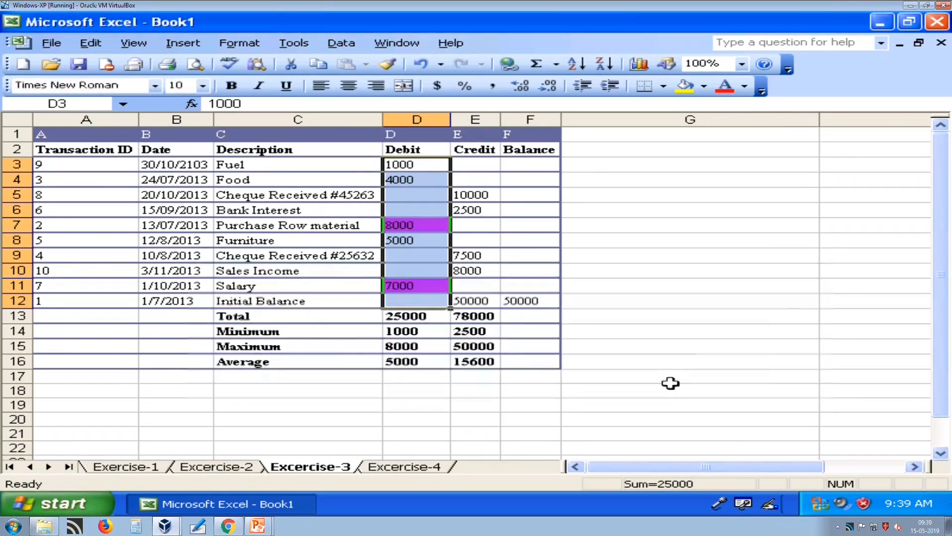
left_click(670, 345)
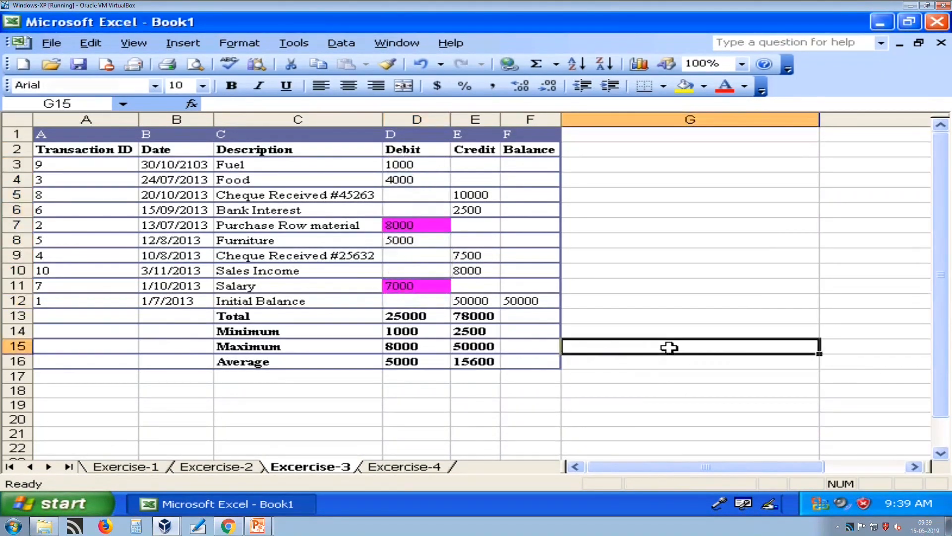
left_click(441, 238)
left_click(442, 224)
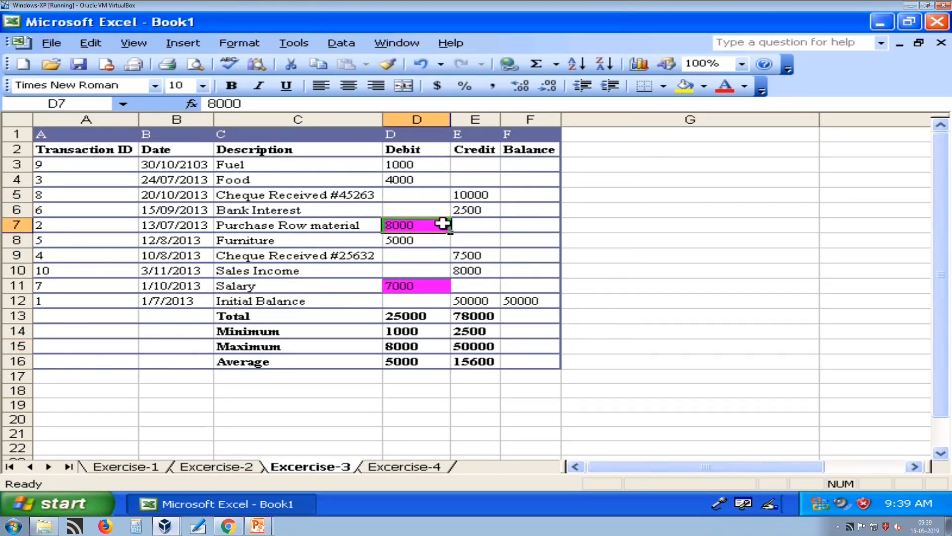
left_click(440, 286)
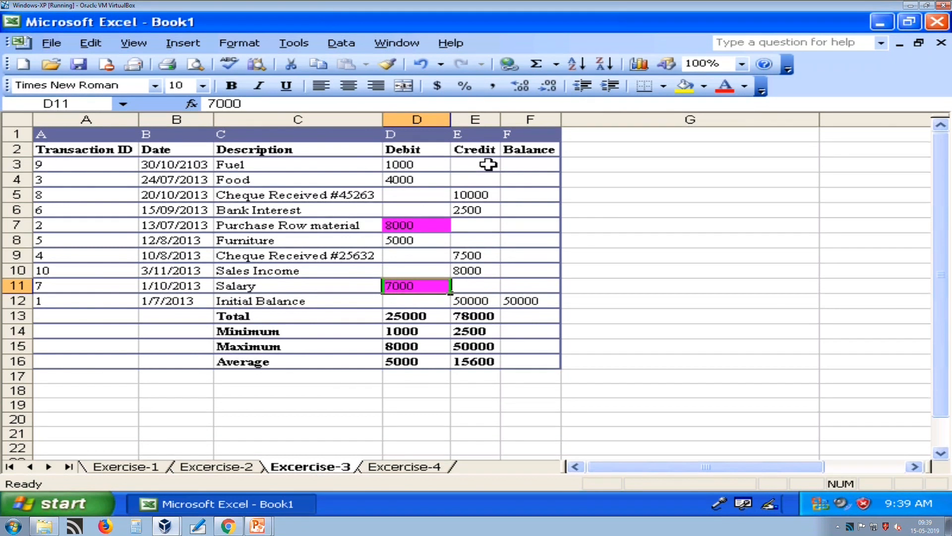
Start a conditional formatting rule for Credit cells E3:E12 with the condition cell value greater than 10000.
left_click_drag(487, 165, 484, 301)
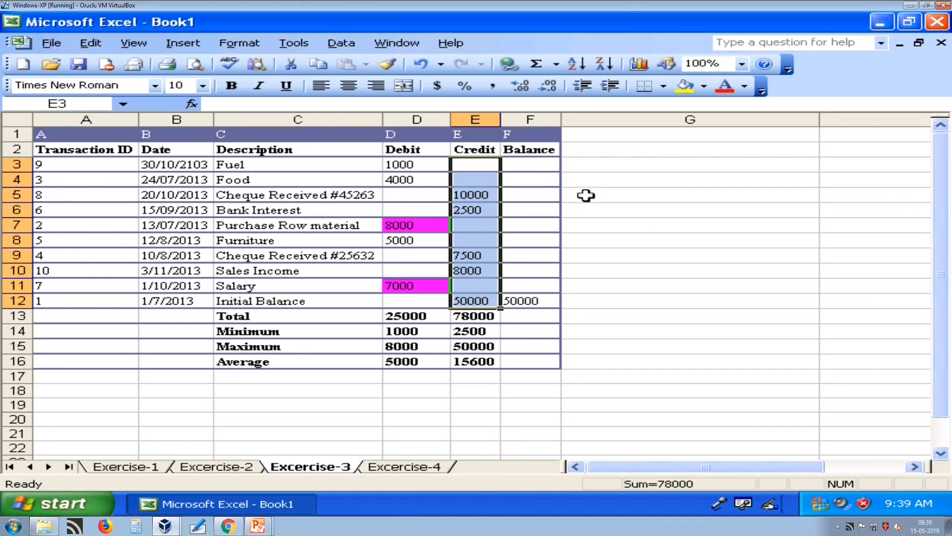
left_click(241, 44)
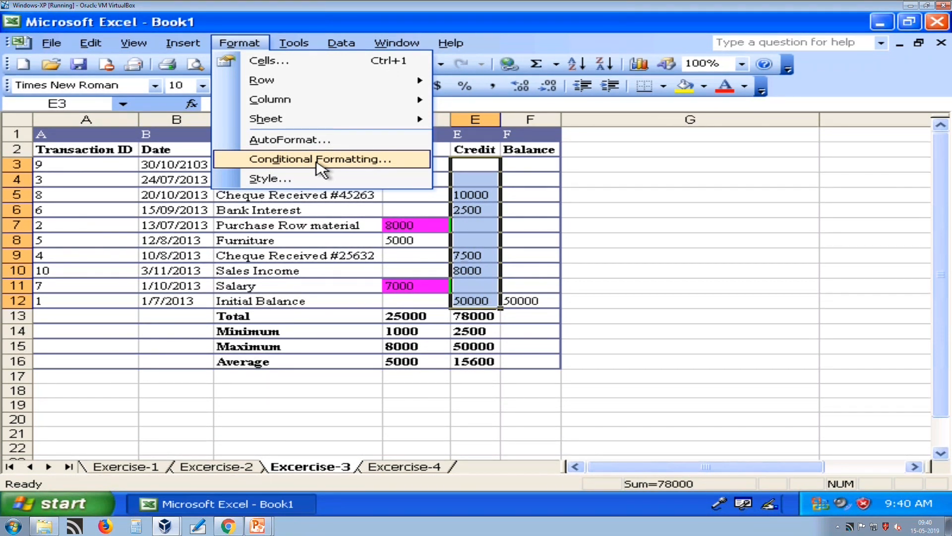
left_click(321, 166)
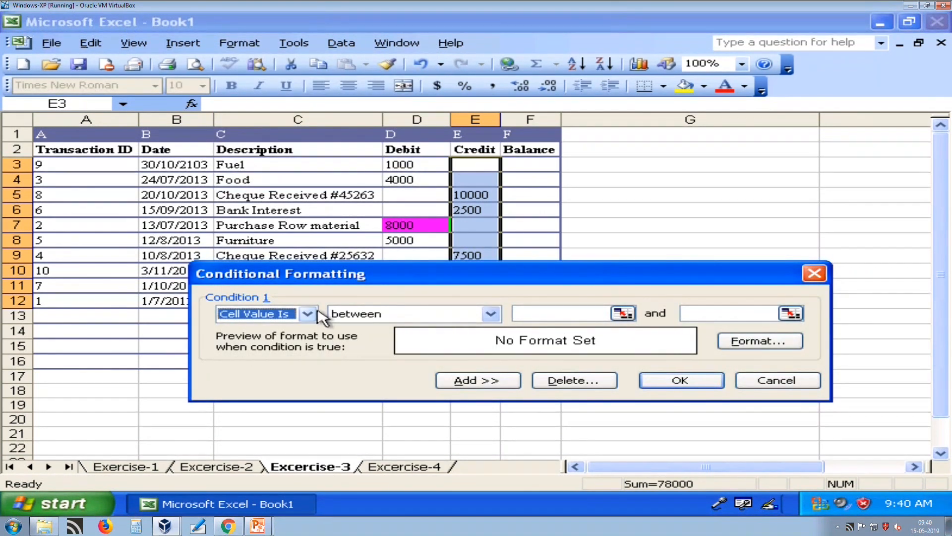
left_click(490, 314)
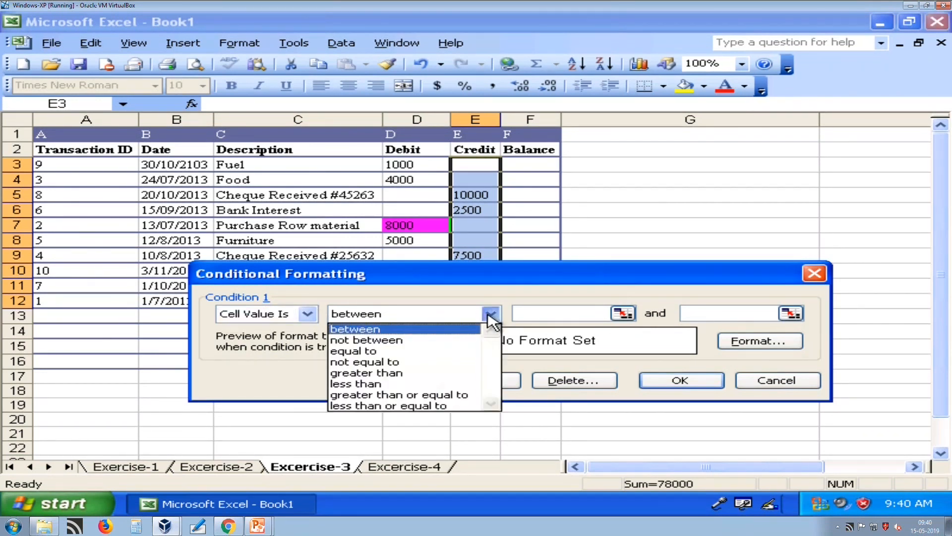
left_click(413, 373)
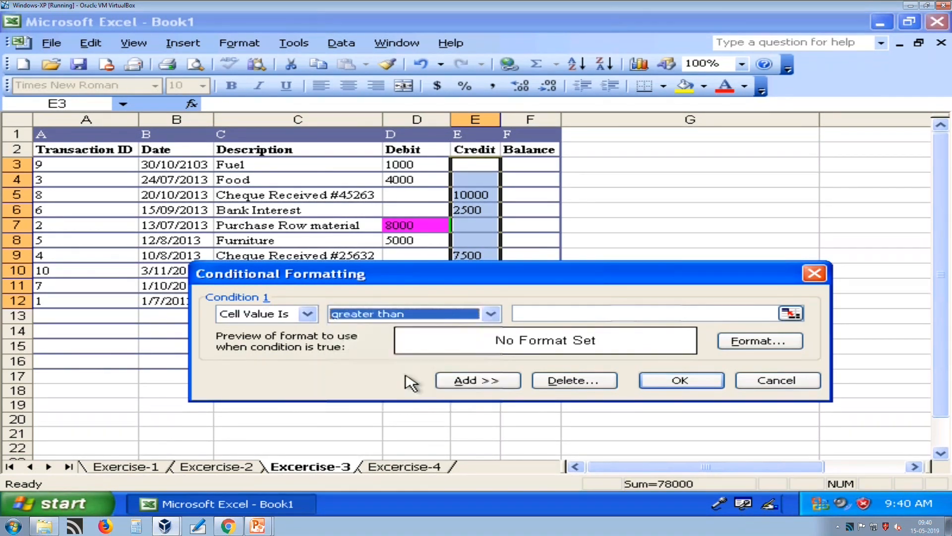
left_click(550, 316)
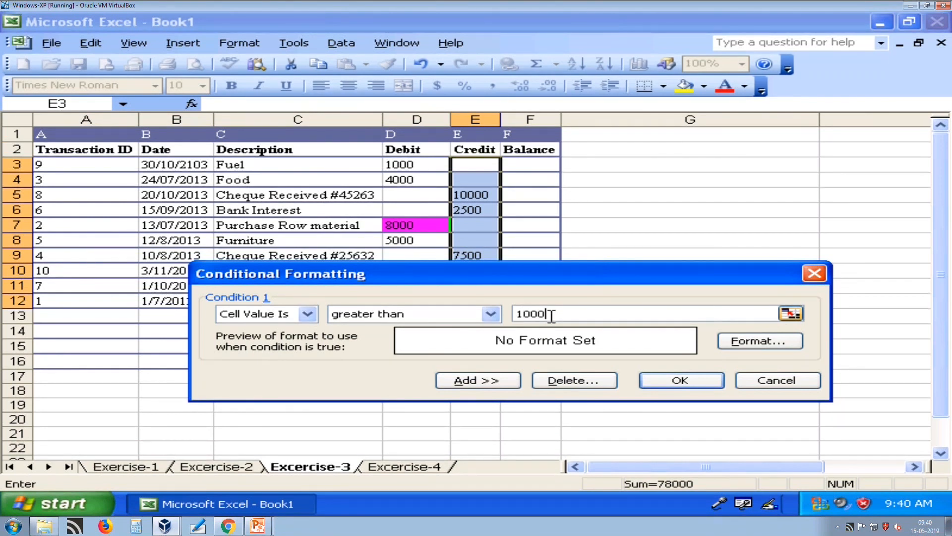
type("10000")
Give the Credit rule a red cell shading and apply the conditional formatting.
left_click(761, 341)
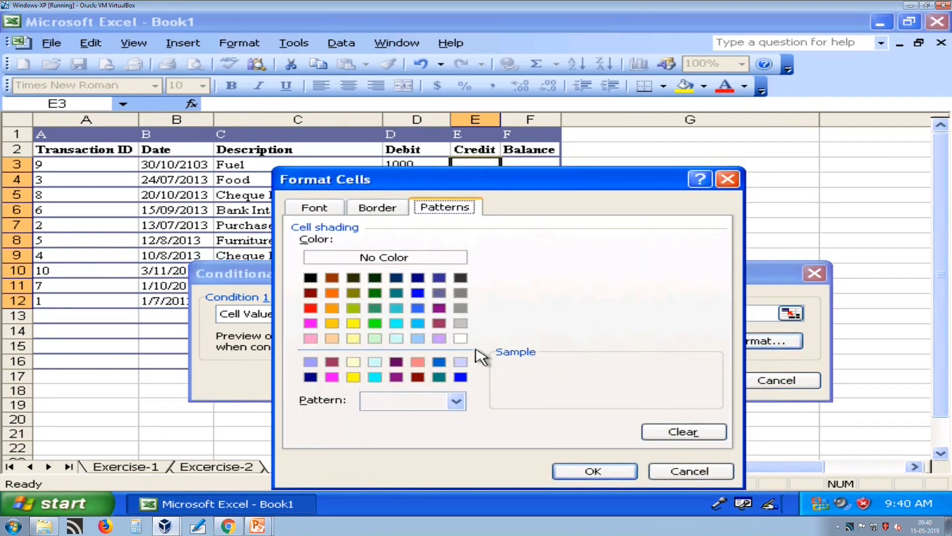
left_click(375, 324)
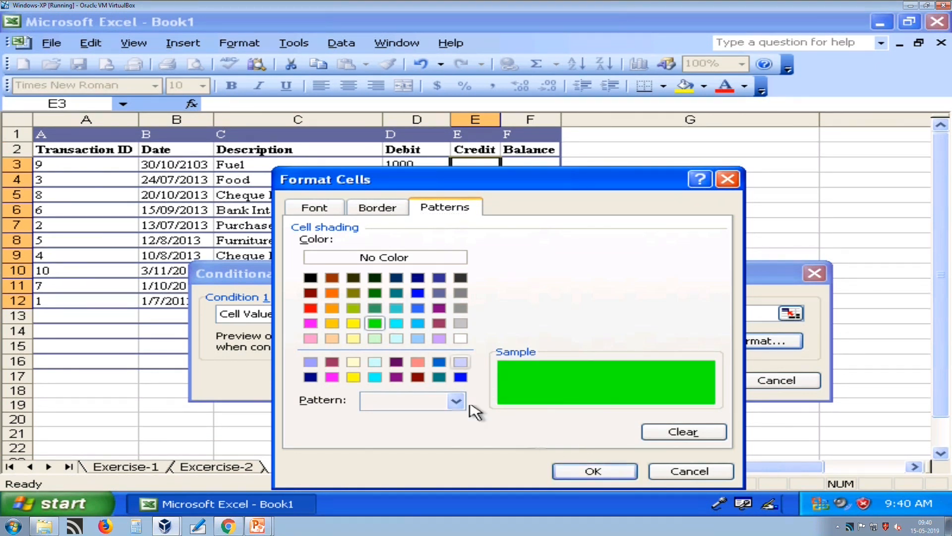
left_click(310, 323)
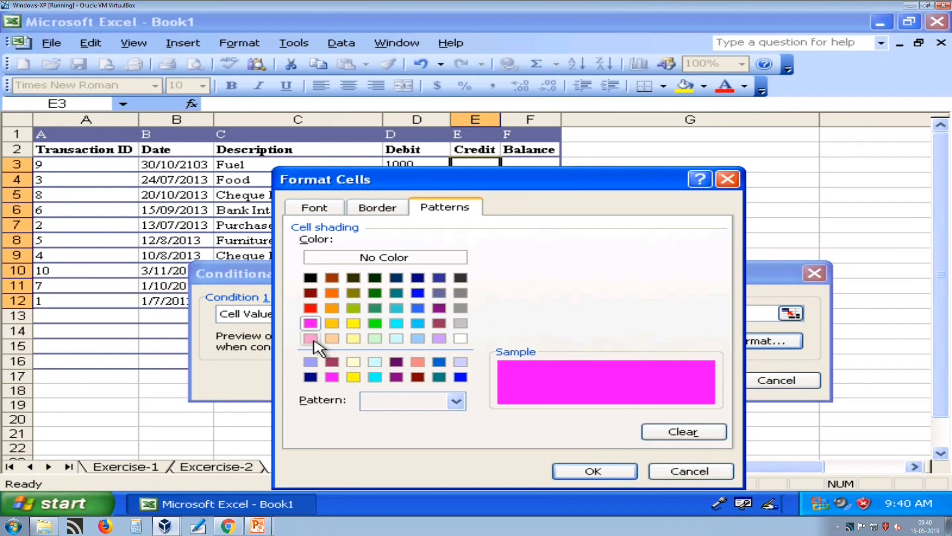
left_click(311, 308)
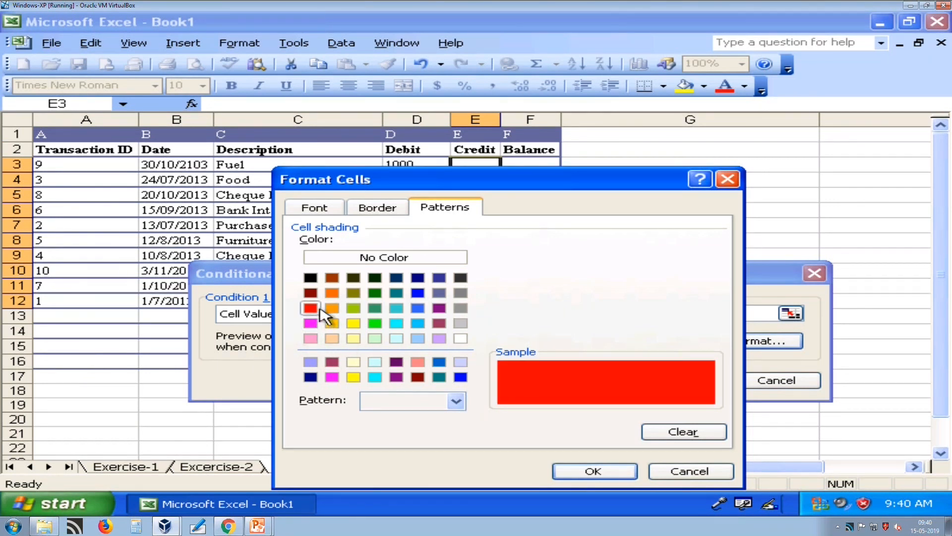
left_click(579, 471)
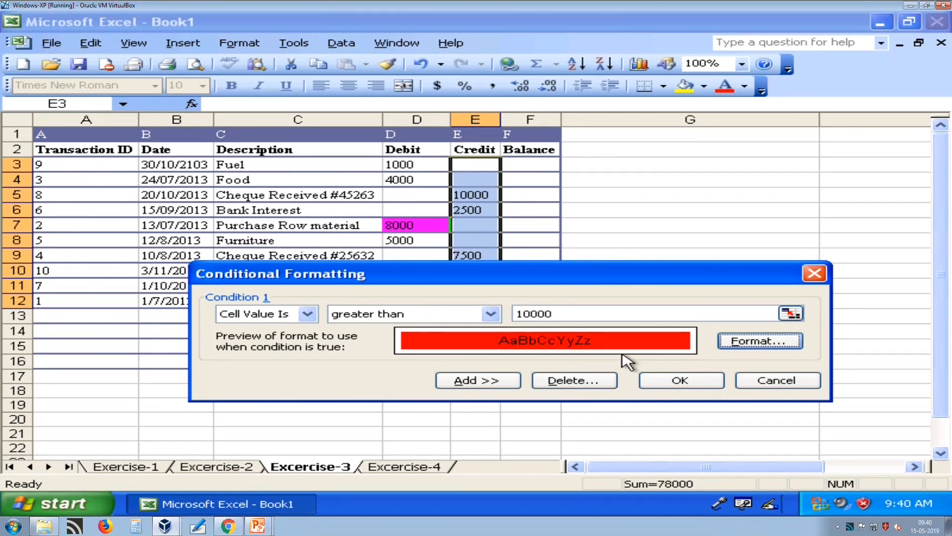
left_click(673, 383)
left_click(663, 363)
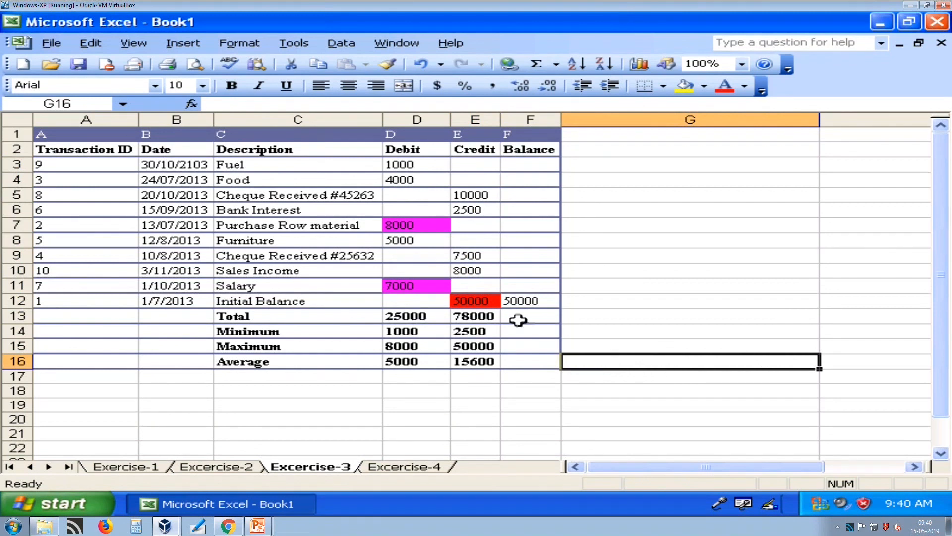
Hide the Description column C so that the Date, Debit and Credit columns are adjacent.
left_click(491, 301)
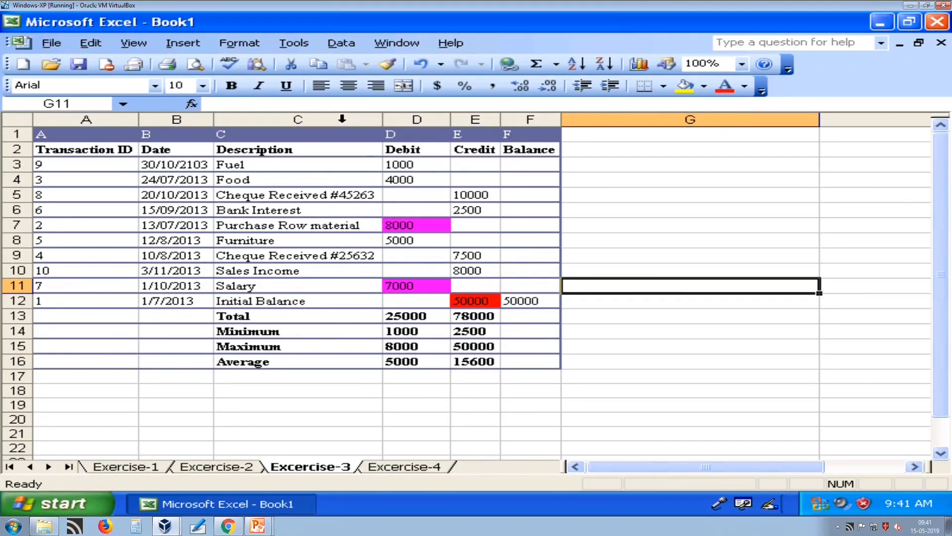
left_click(402, 149)
left_click(477, 148)
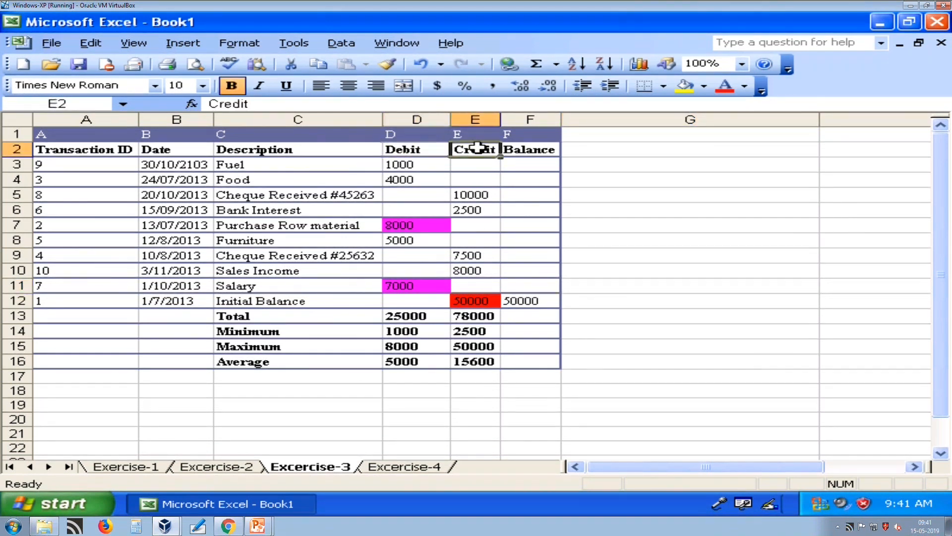
left_click(322, 122)
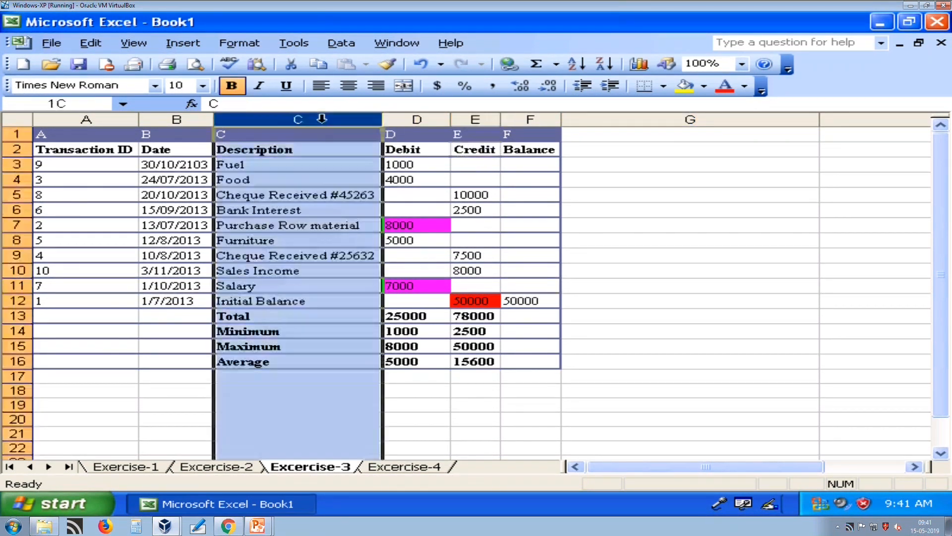
right_click(323, 124)
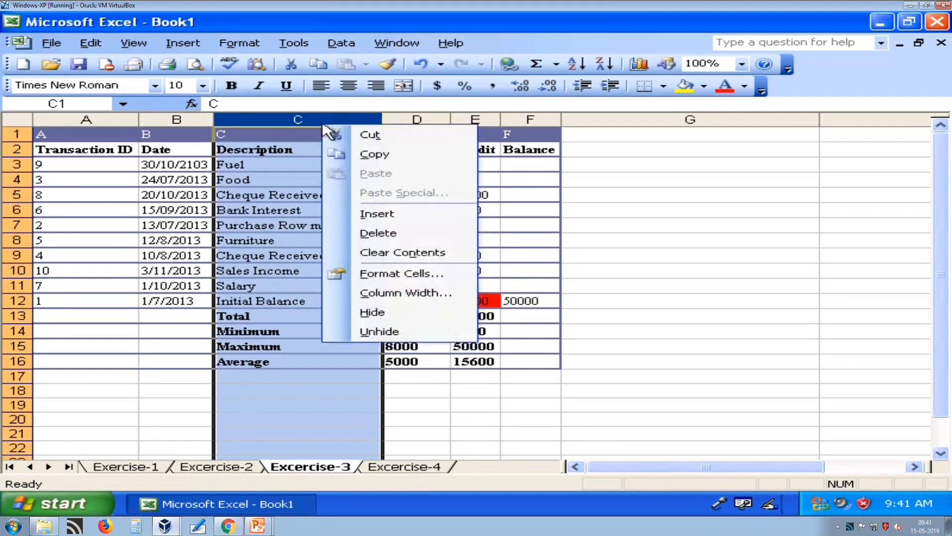
left_click(370, 312)
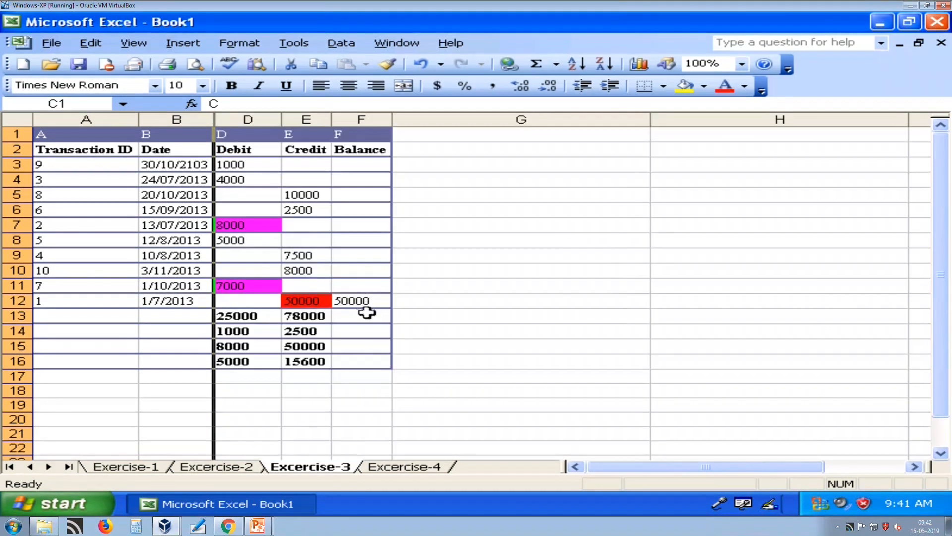
left_click(504, 295)
Start a clustered bar chart with a 3-D visual effect from B2:E12, with the series in columns.
left_click_drag(187, 164, 308, 300)
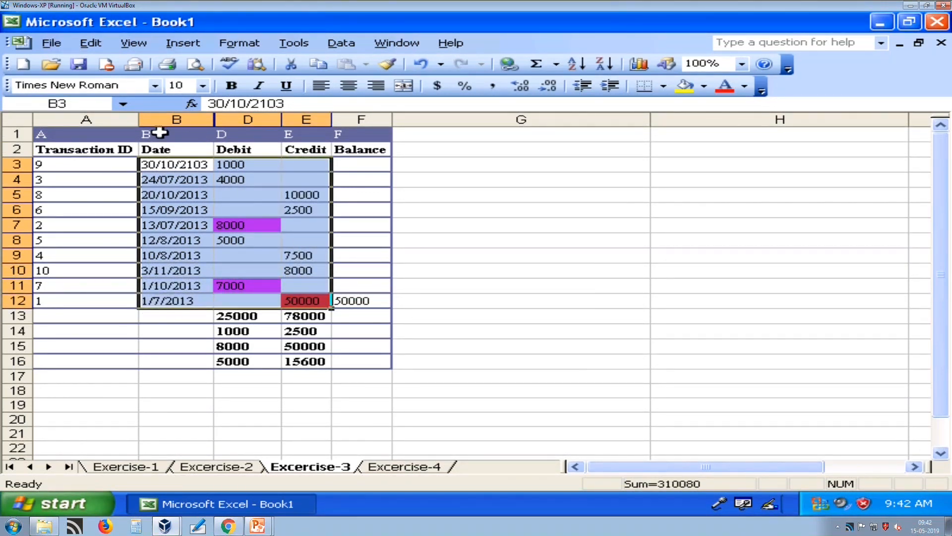
left_click(168, 150)
left_click_drag(169, 150, 304, 296)
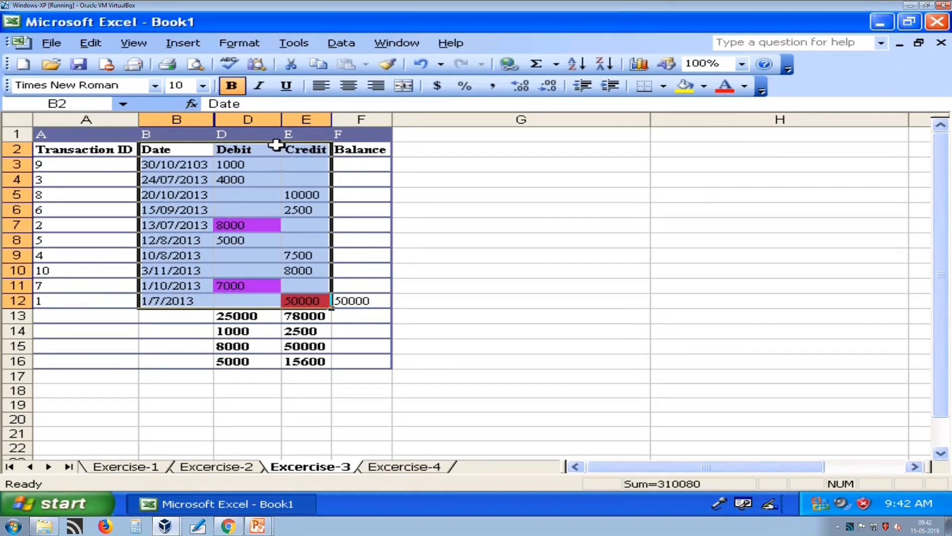
left_click(188, 47)
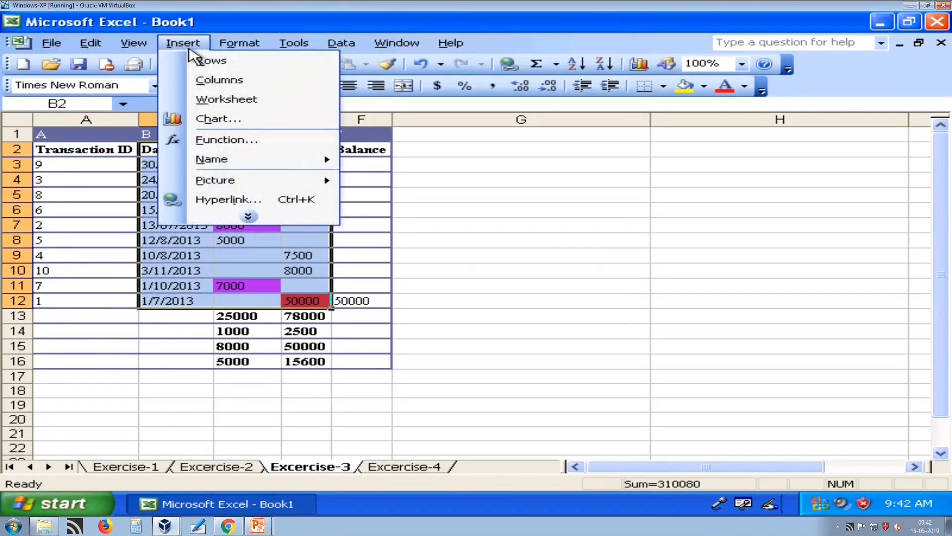
left_click(217, 119)
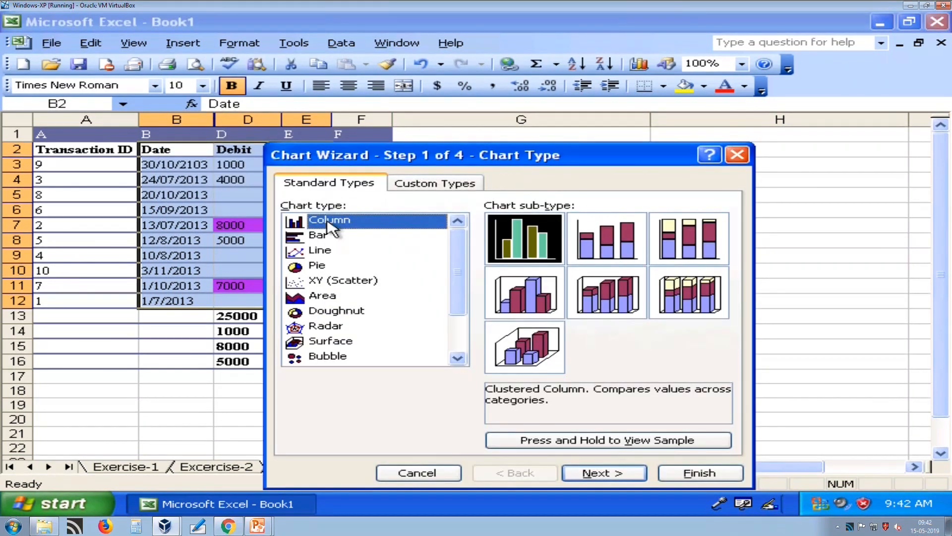
left_click(318, 241)
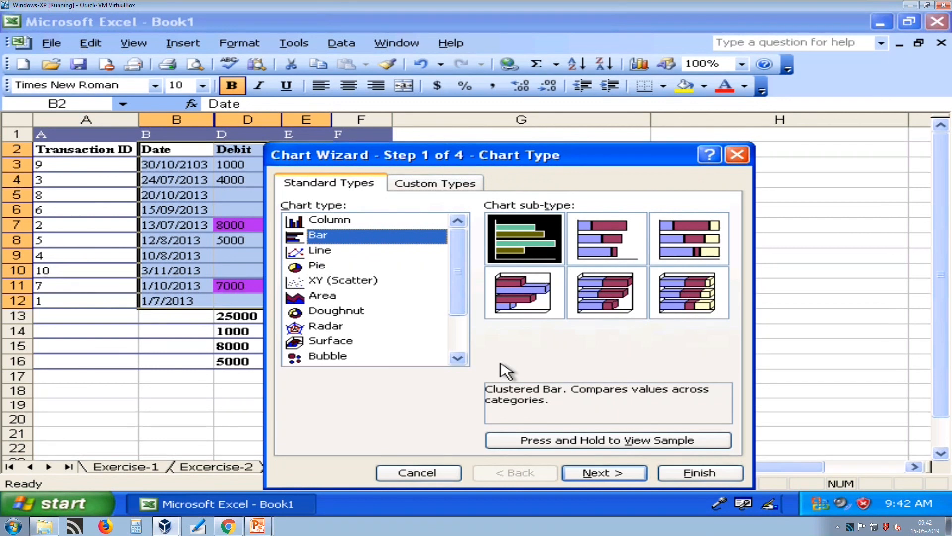
left_click(525, 301)
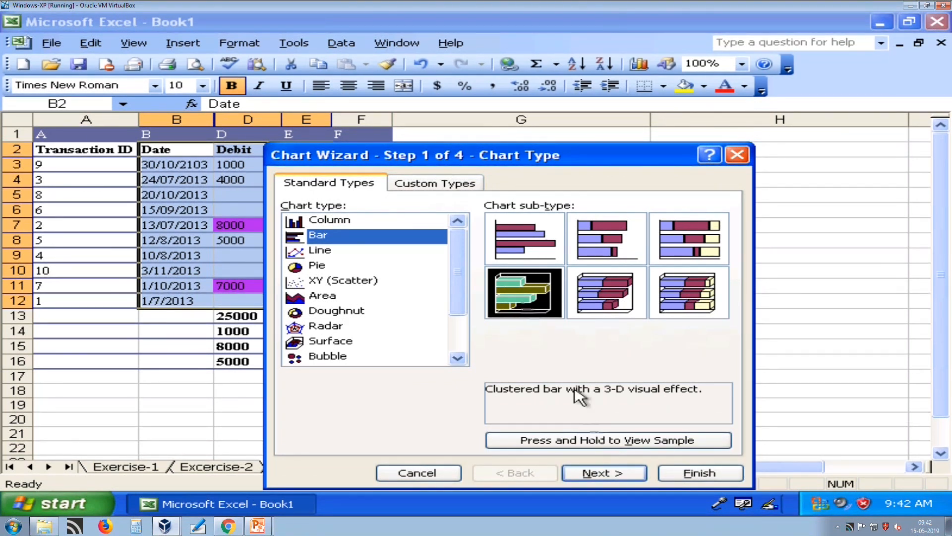
left_click(602, 474)
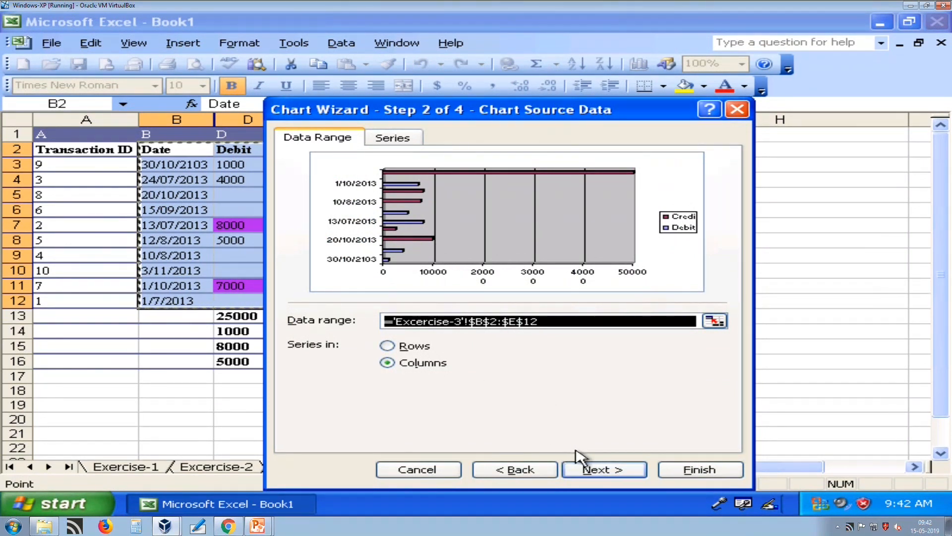
left_click(594, 470)
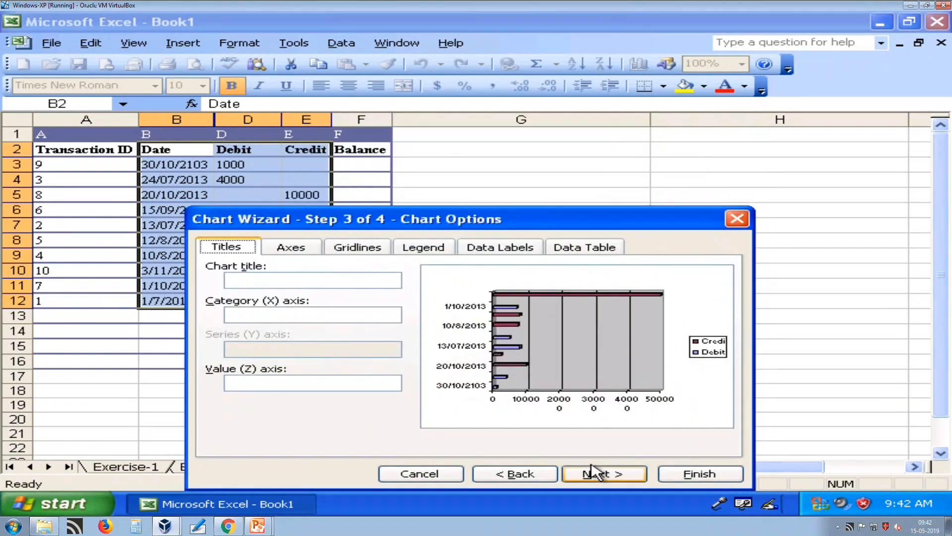
Title the chart Income Expense Chart, the category (X) axis Amount and the value (Z) axis Date.
left_click(289, 277)
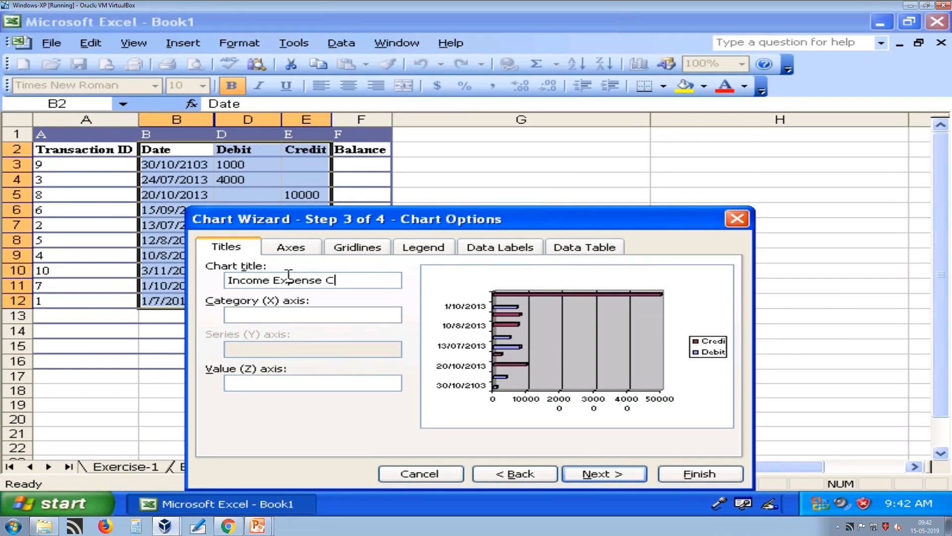
left_click(320, 318)
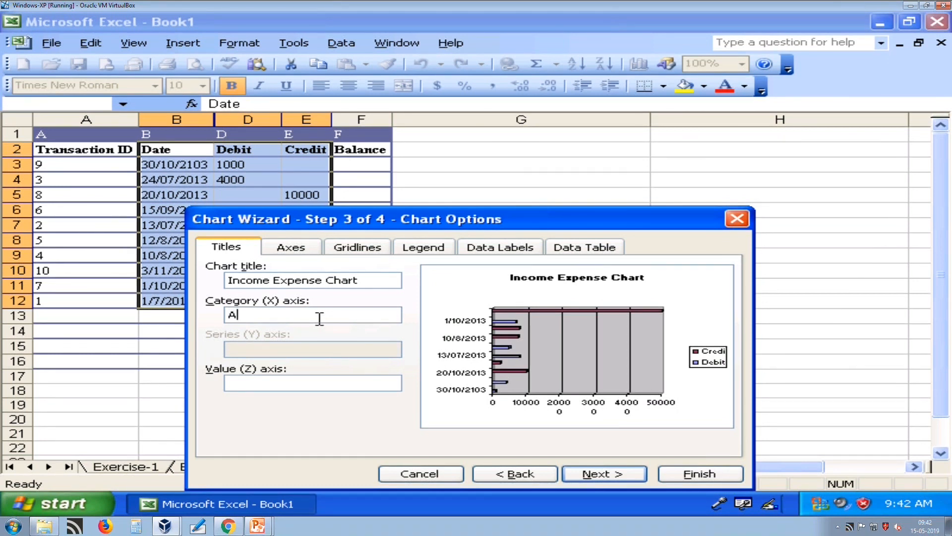
left_click(316, 380)
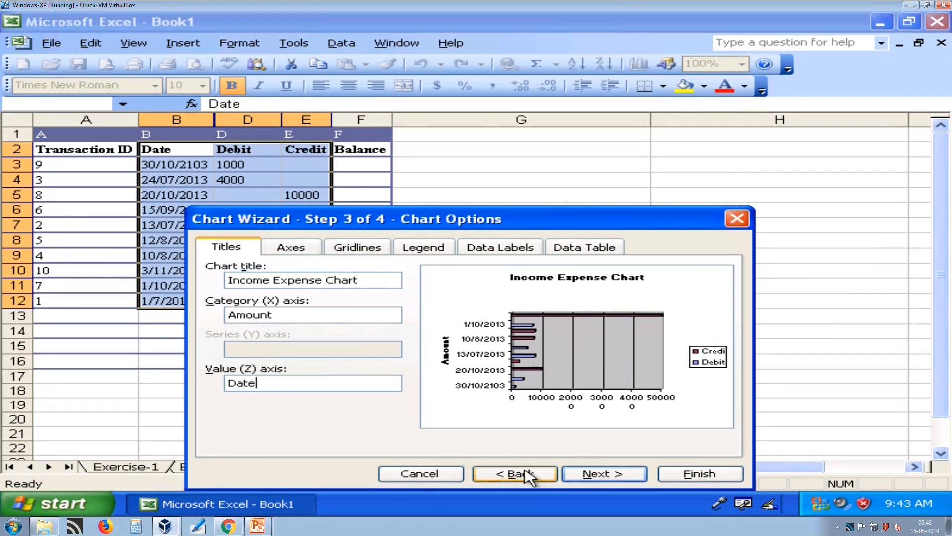
left_click(601, 476)
Place the chart on a new sheet named Chart1, finish it and close the floating Chart toolbar.
left_click_drag(550, 342, 630, 176)
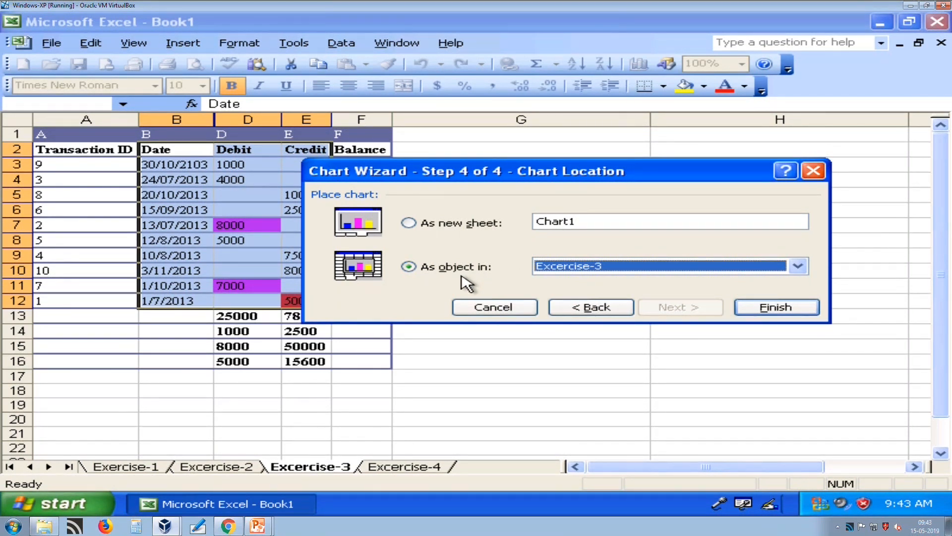
left_click(462, 227)
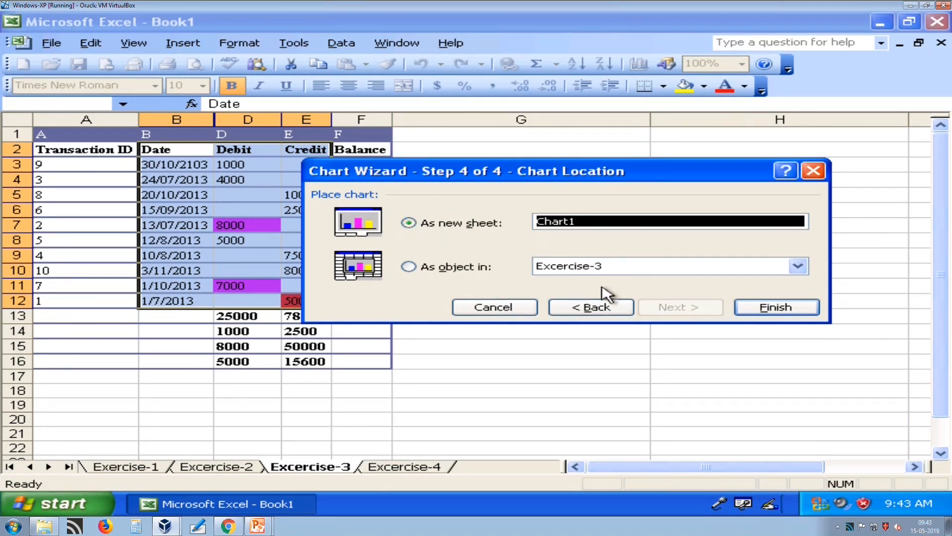
left_click(777, 308)
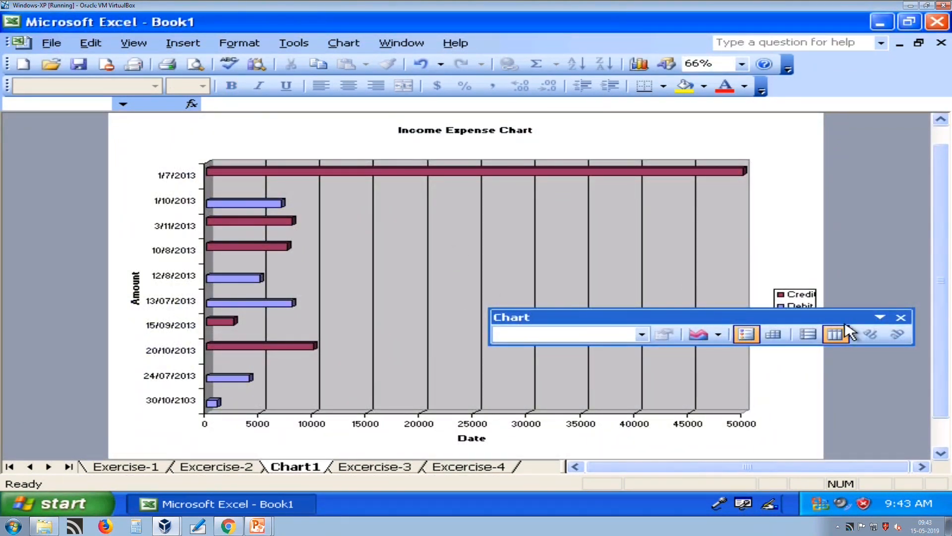
left_click(902, 317)
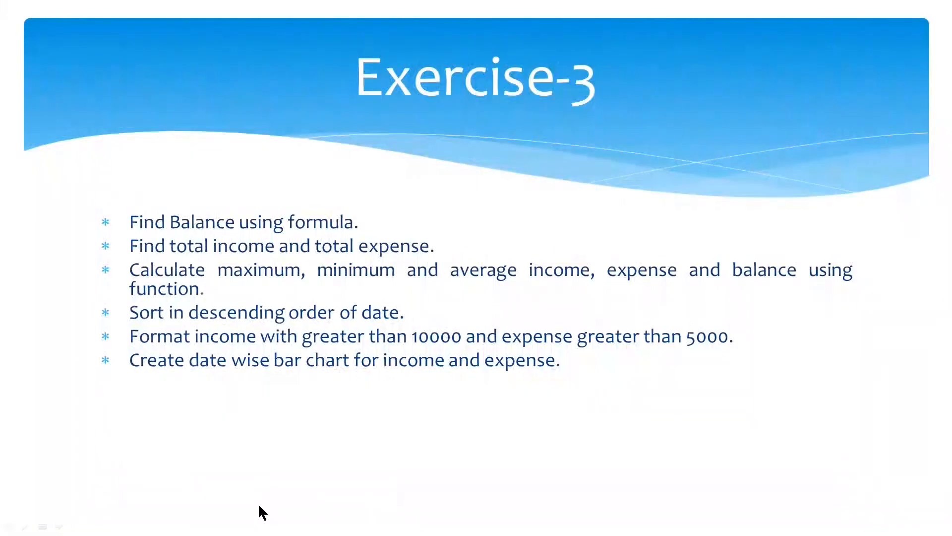
Return to the Excercise-3 sheet and unhide the Description column between columns B and D.
left_click(259, 507)
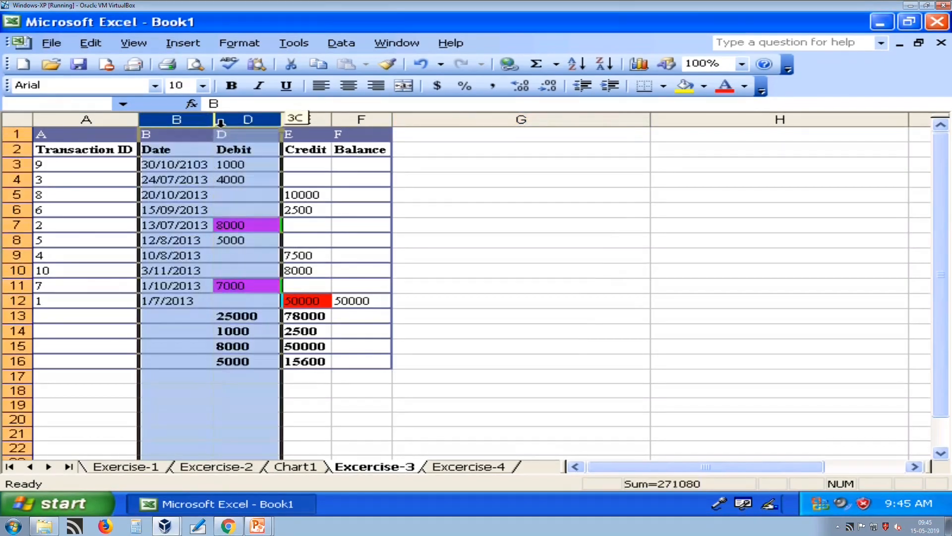
left_click_drag(221, 121, 226, 120)
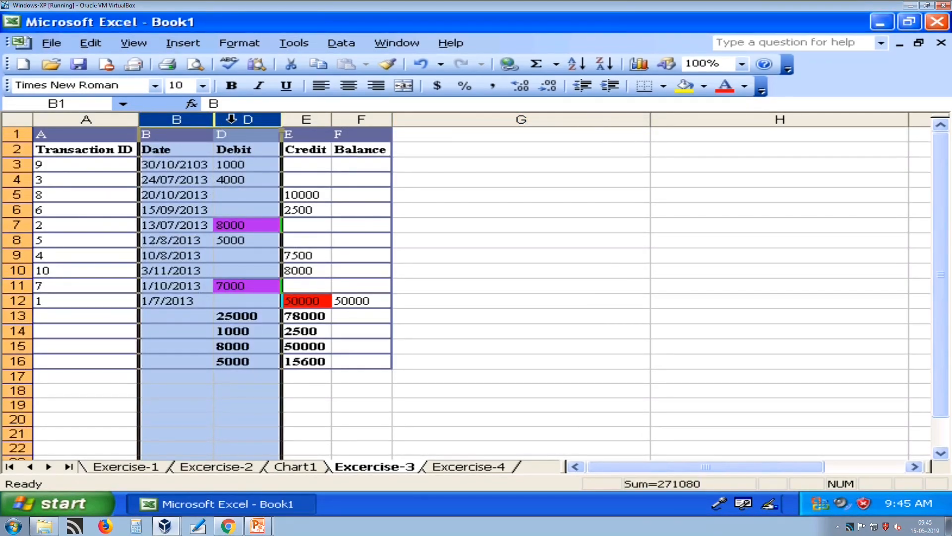
right_click(231, 119)
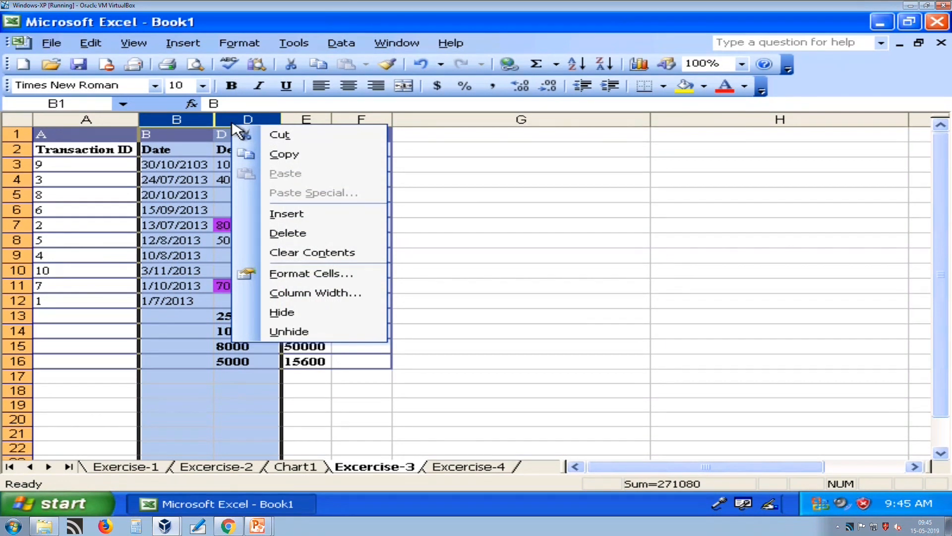
left_click(288, 331)
left_click(664, 284)
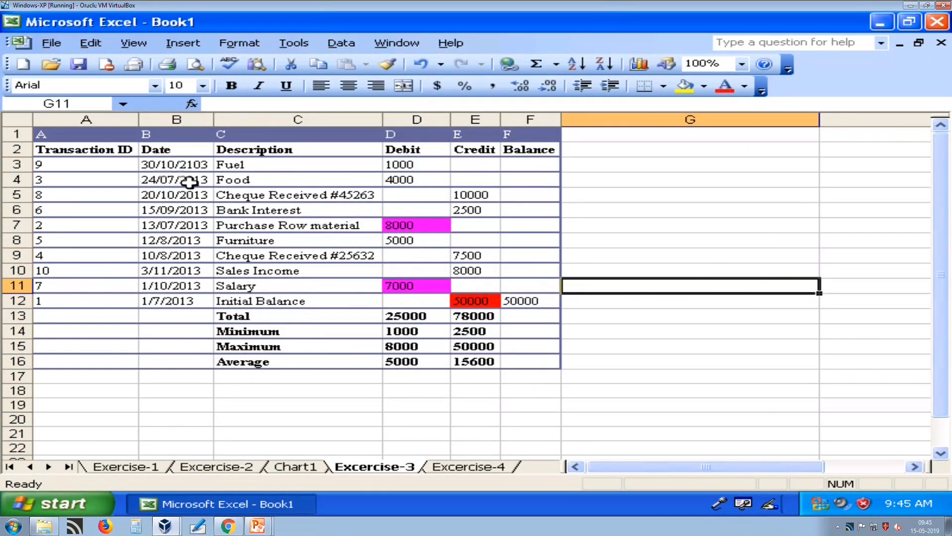
Apply the Classic 2 AutoFormat to the whole transaction table A1:F16.
left_click_drag(94, 136, 520, 357)
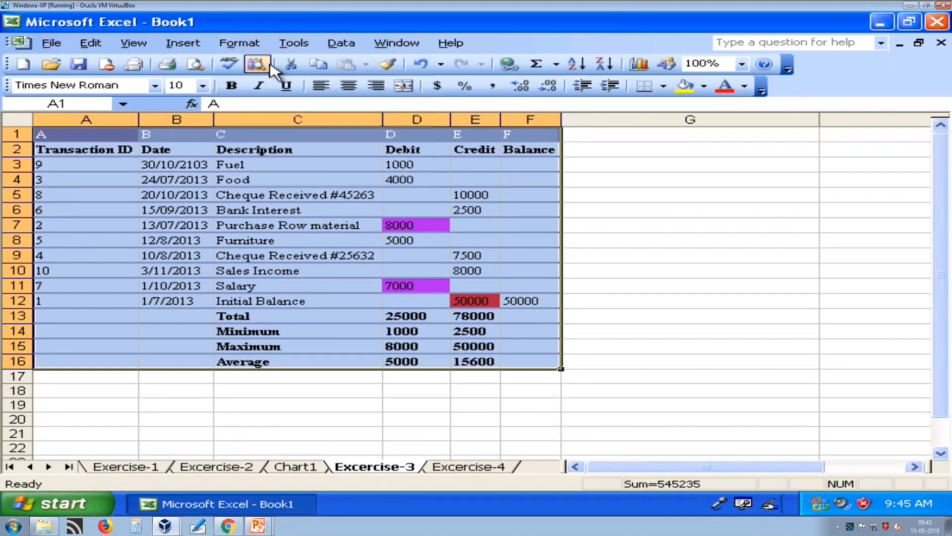
left_click(239, 43)
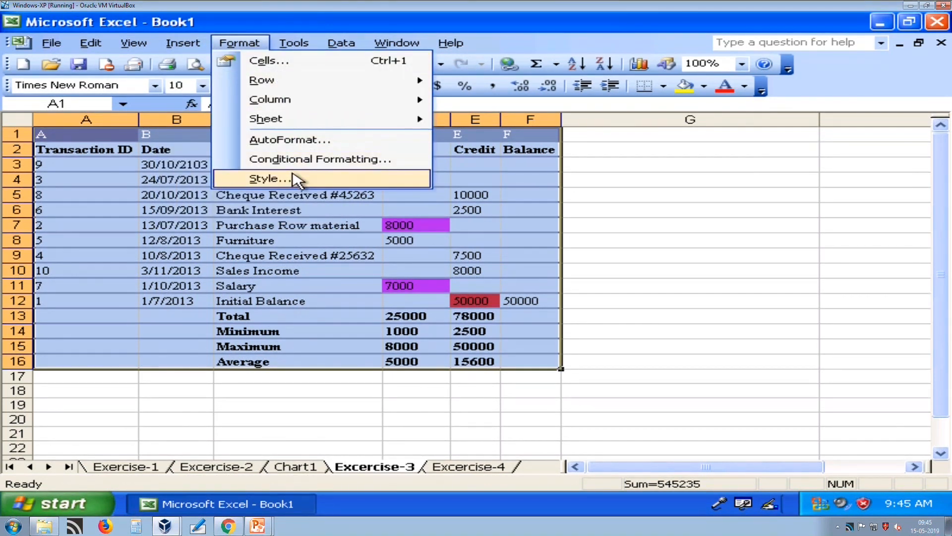
left_click(308, 141)
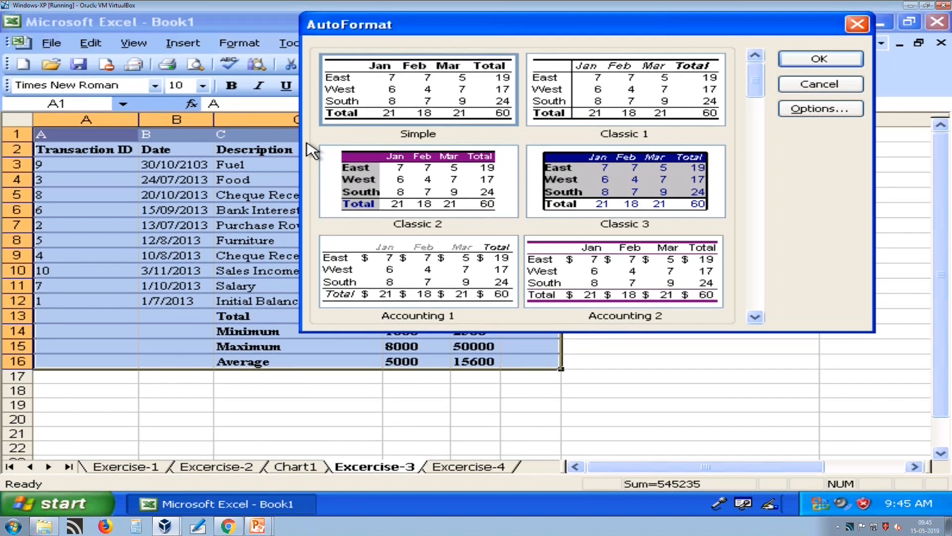
left_click(461, 186)
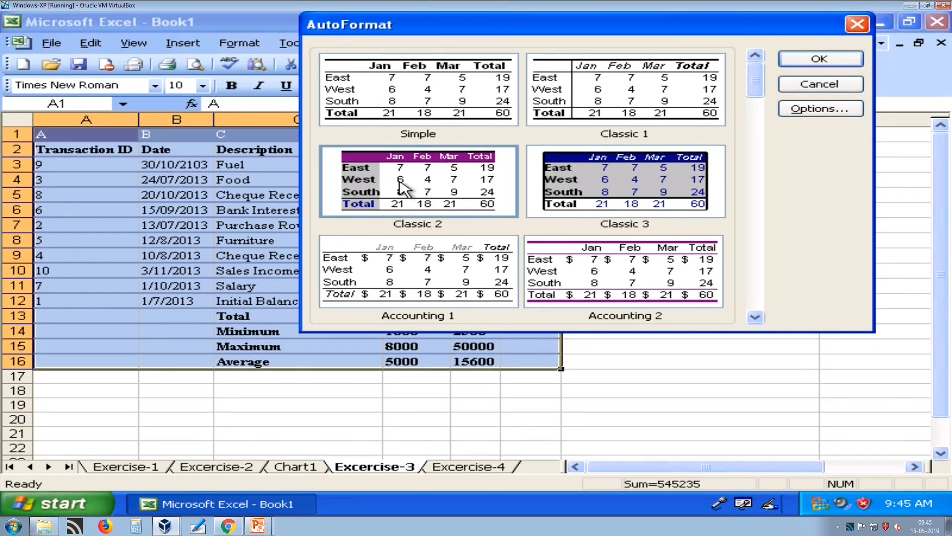
left_click(817, 60)
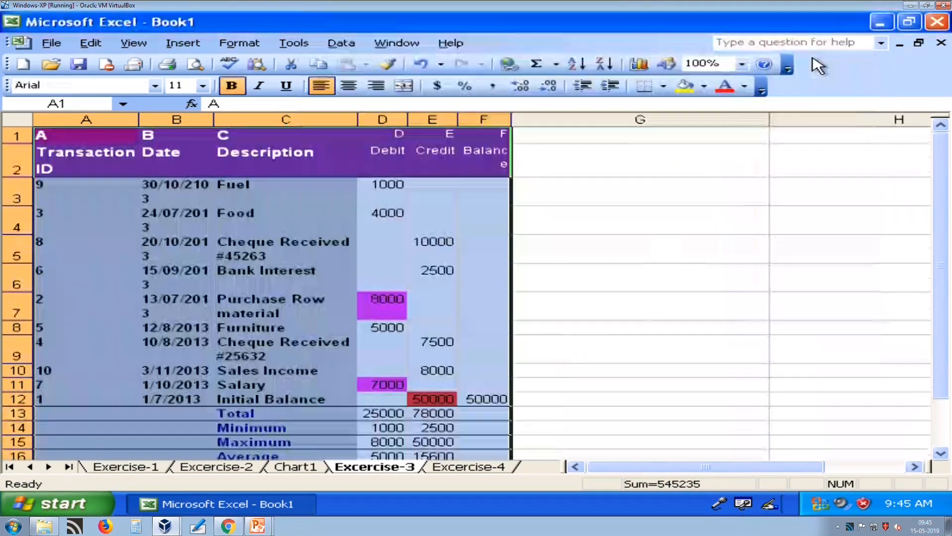
Widen the Description, Date and Transaction ID columns so that their entries fit on one line.
left_click(667, 228)
left_click(363, 120)
left_click_drag(362, 120, 421, 120)
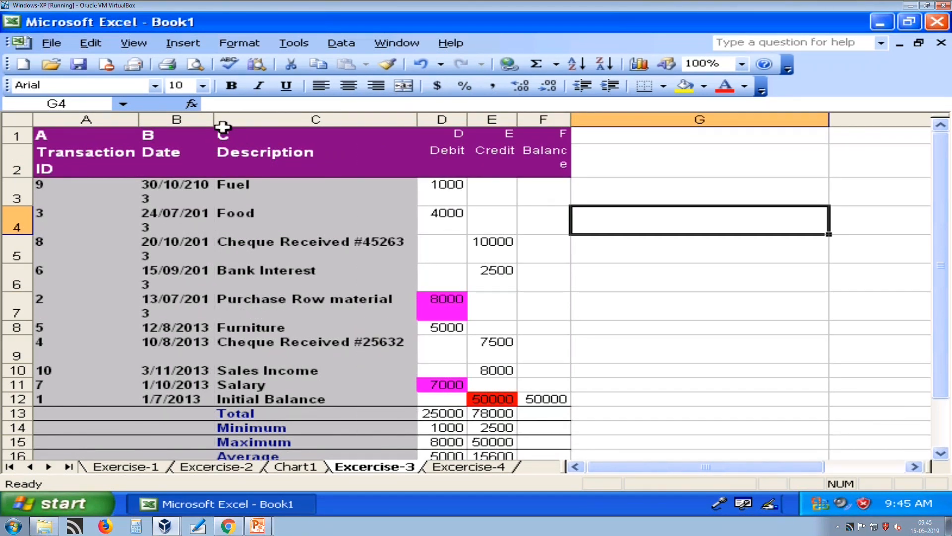
left_click_drag(214, 115, 241, 116)
left_click(686, 259)
scroll(606, 293, "down", 3)
scroll(592, 309, "up", 3)
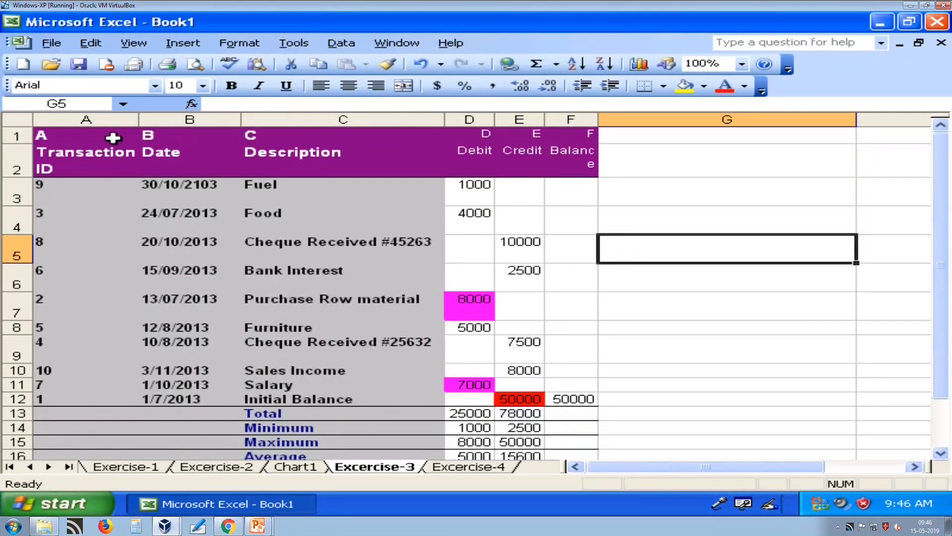
left_click_drag(137, 116, 177, 116)
Apply the Classic 3 AutoFormat to the whole transaction table A1:F16.
left_click_drag(157, 135, 606, 319)
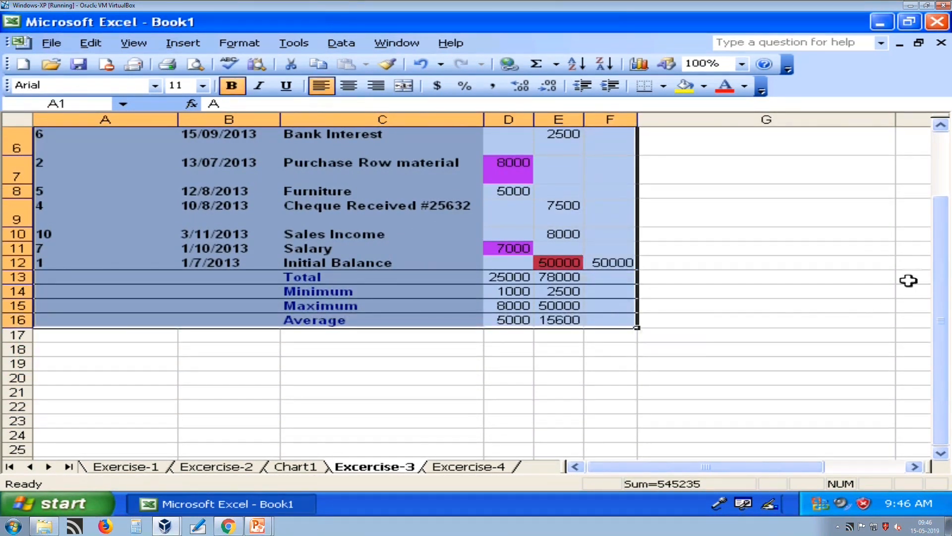
left_click(944, 171)
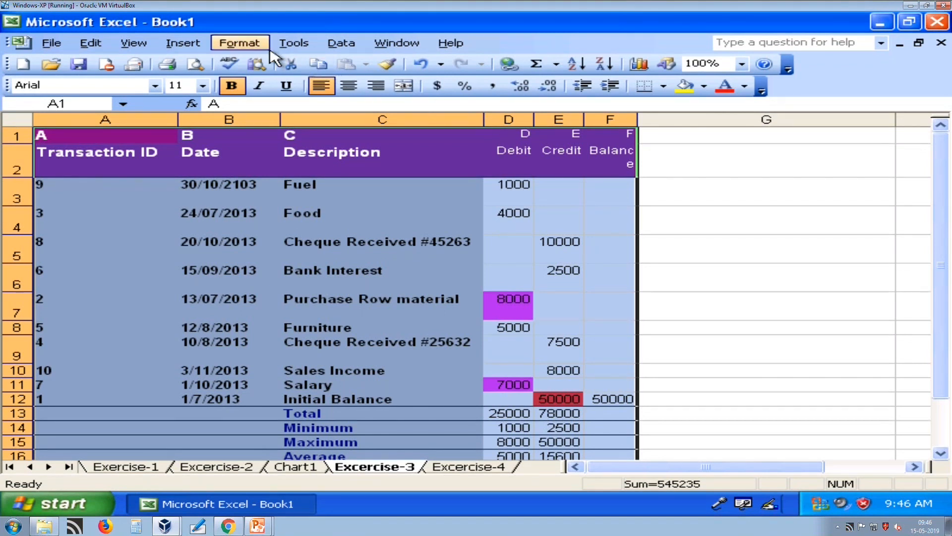
left_click(240, 43)
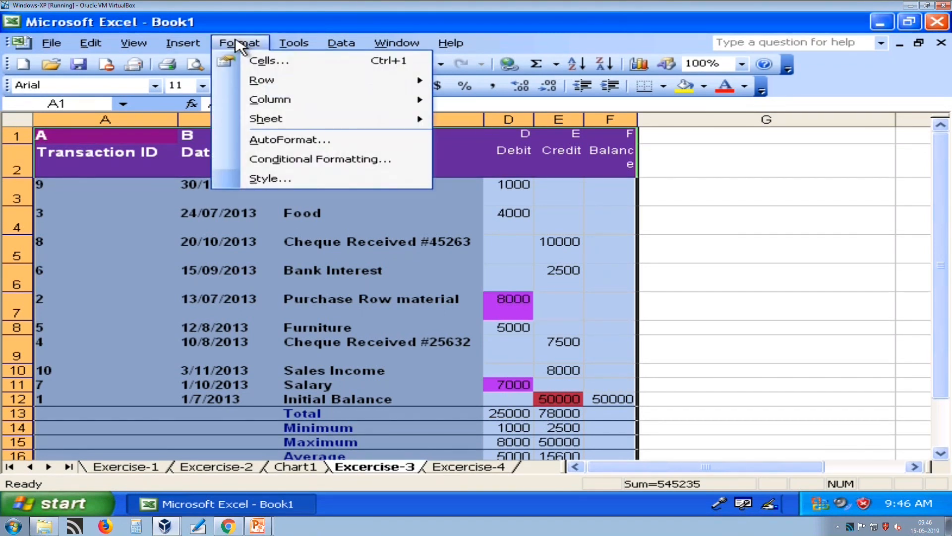
left_click(285, 144)
left_click(600, 193)
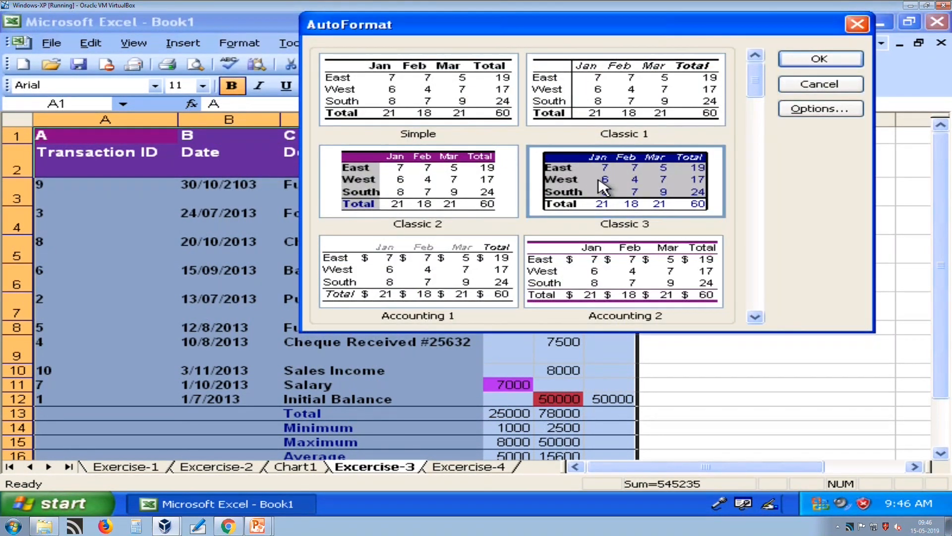
left_click(806, 62)
left_click(699, 234)
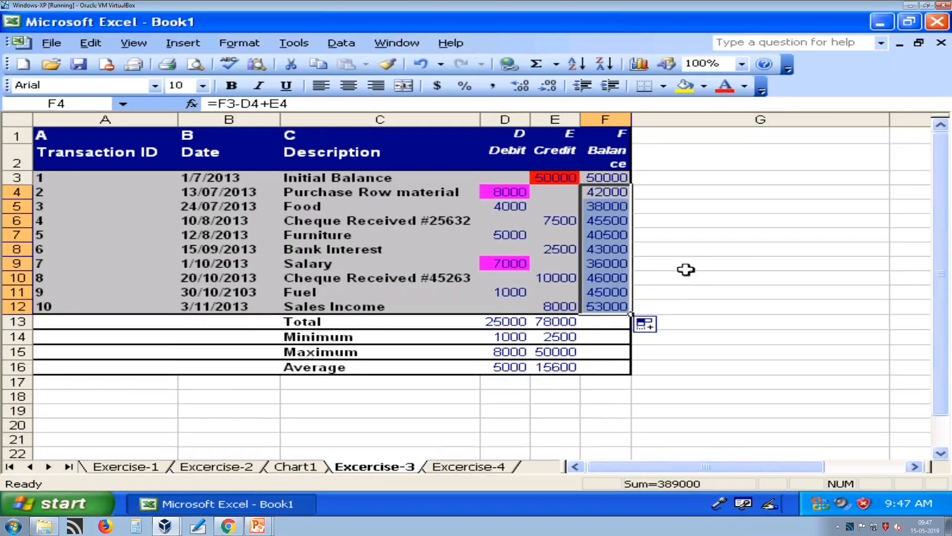
Enter the label No of Days on Which Balance>50000 in C17, below Average.
left_click(710, 254)
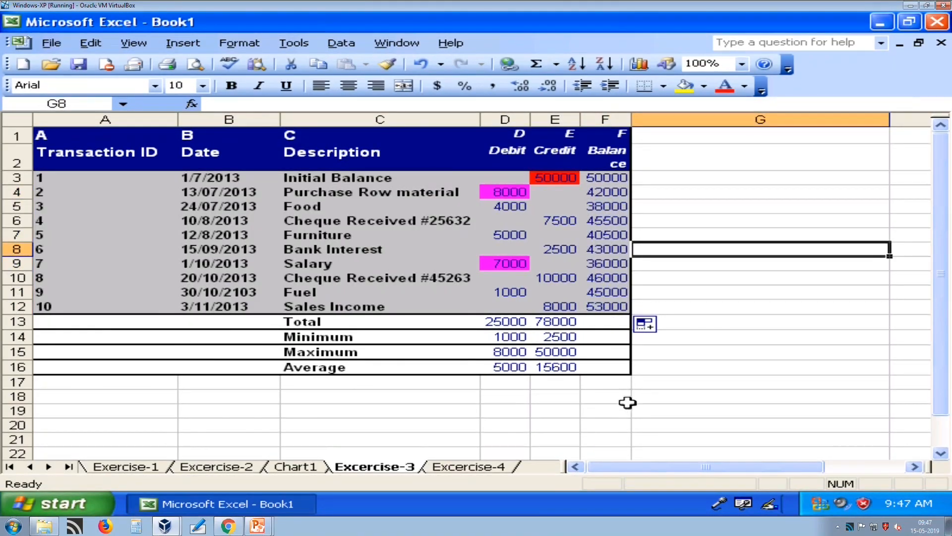
left_click(434, 383)
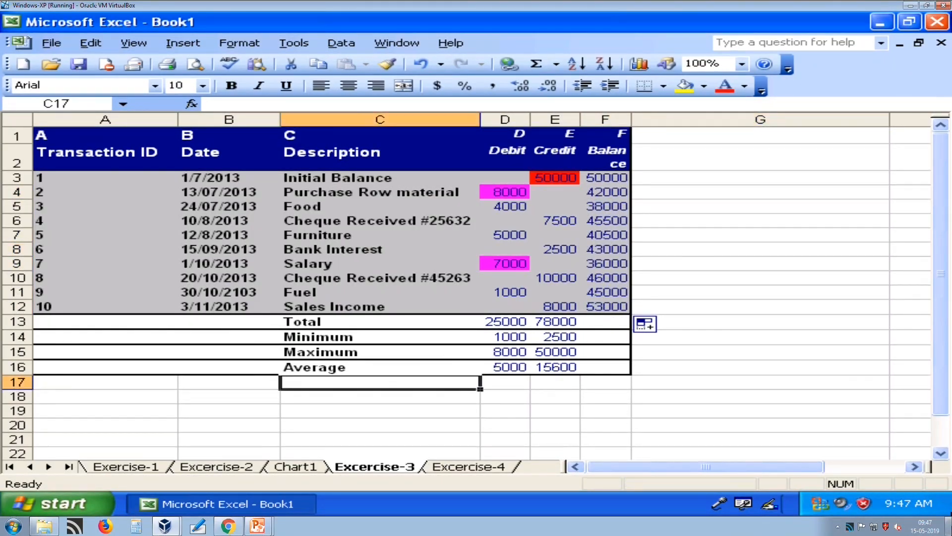
type("No of Da")
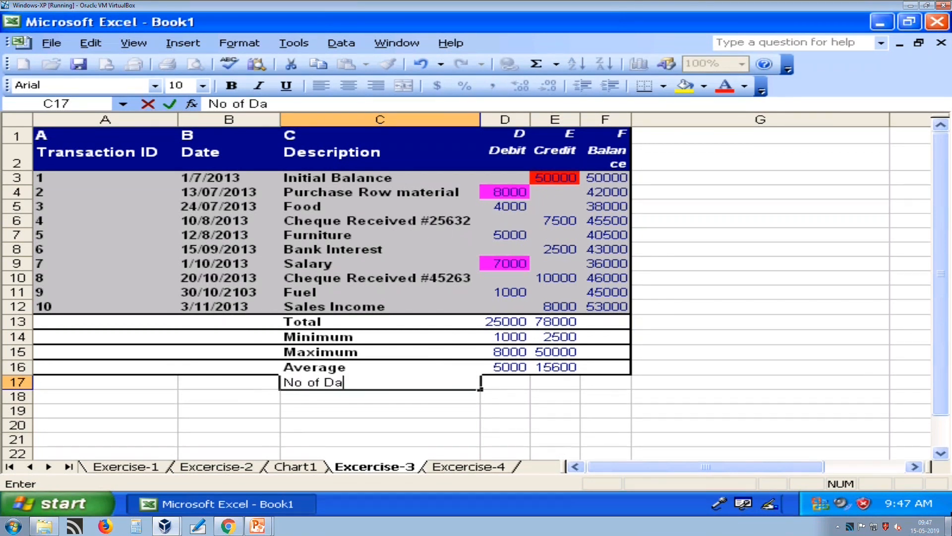
type("ys on Which Ba")
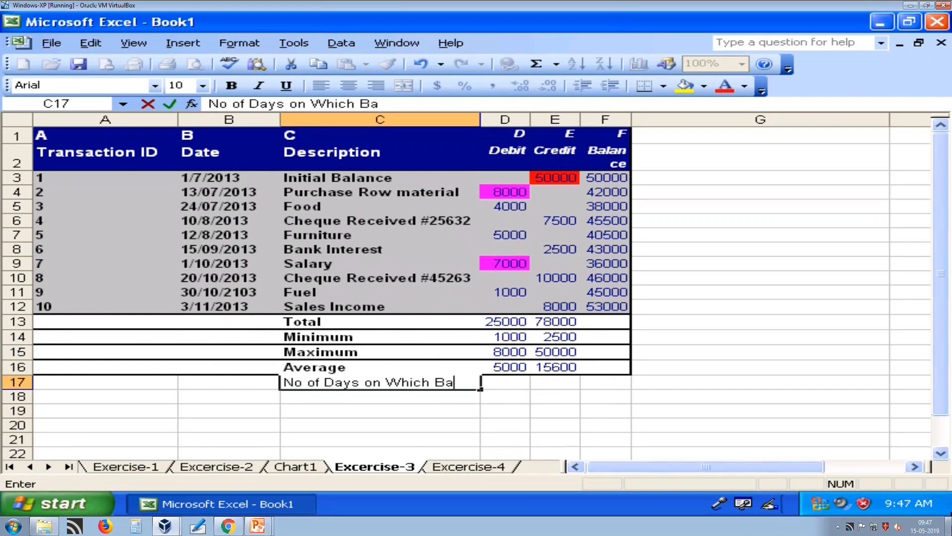
type("lance>50000")
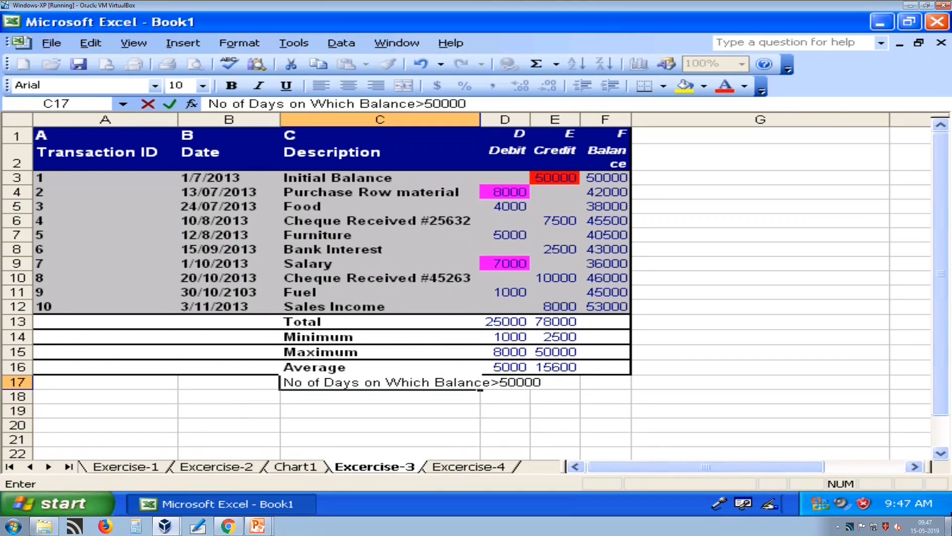
key("Return")
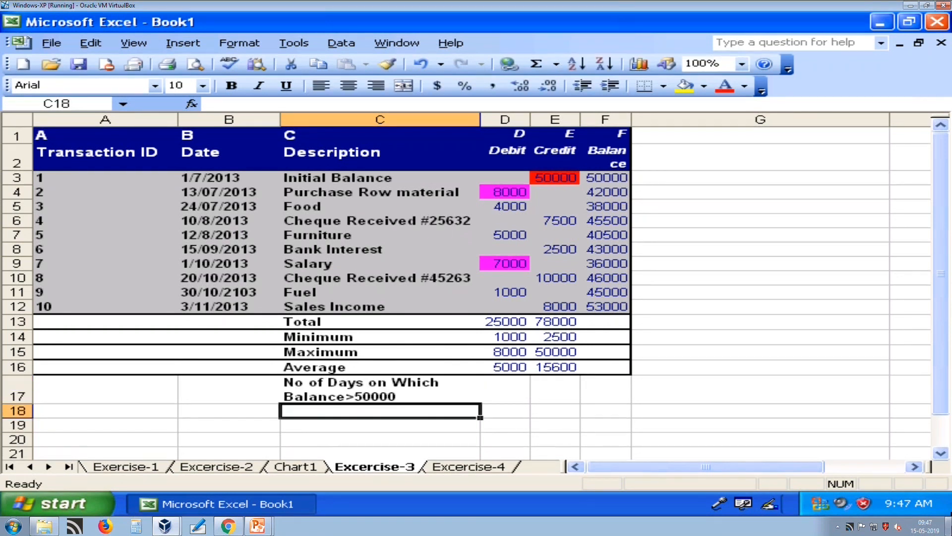
Enter the formula =COUNTIF(F3:F12,">50000") in F17 to count the balances above 50000.
key("Up")
key("Right")
key("Right")
key("Right")
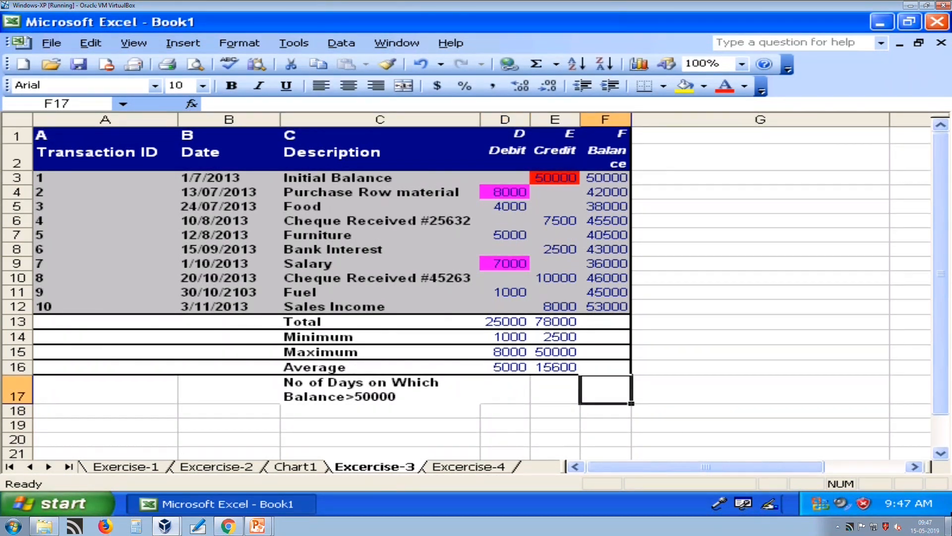
type("=count")
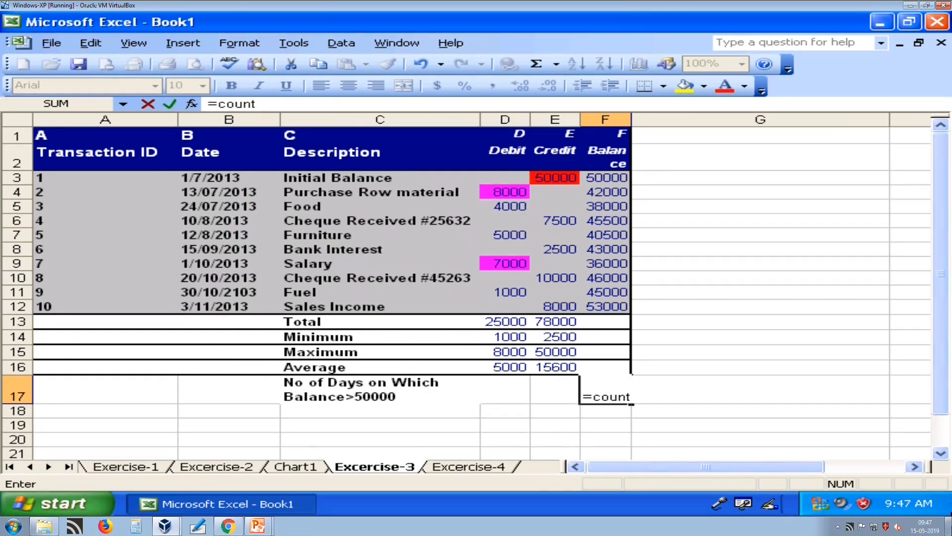
type("if(")
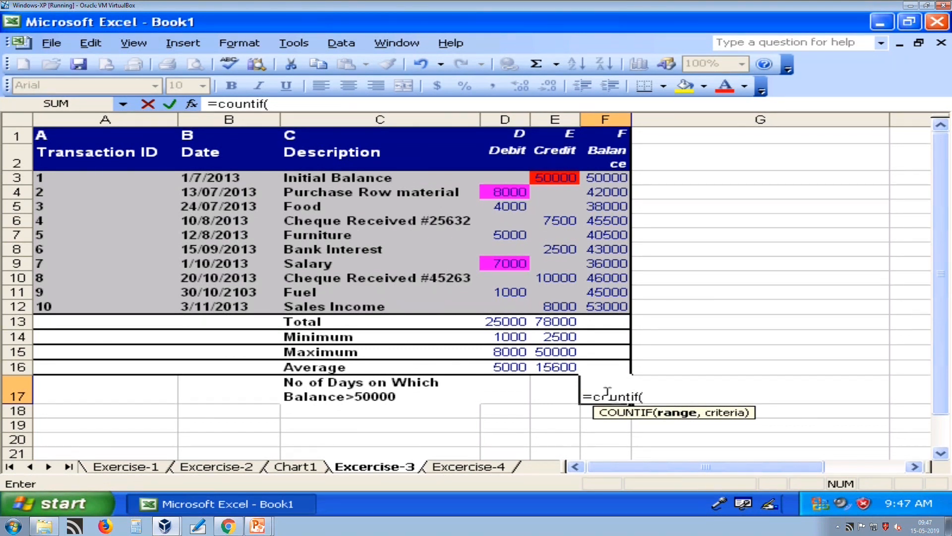
left_click_drag(615, 177, 615, 301)
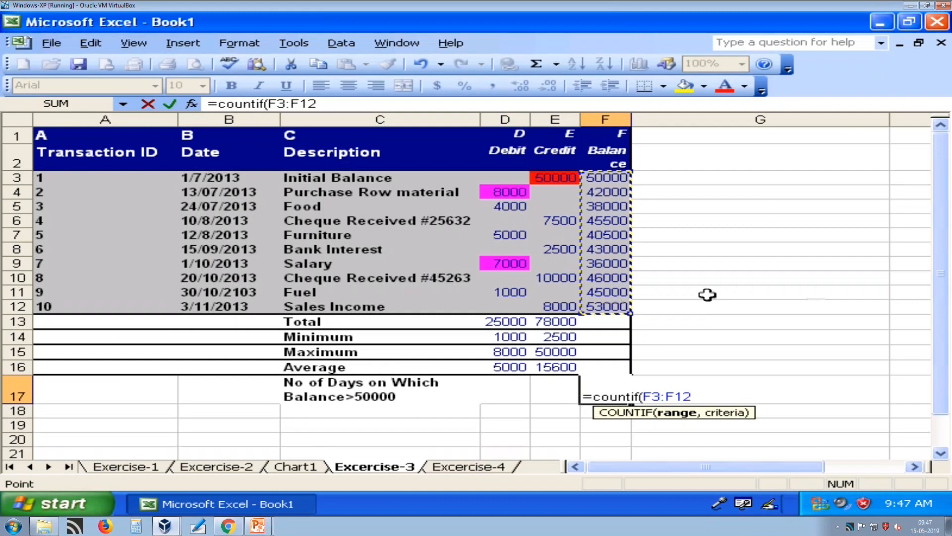
type(",")
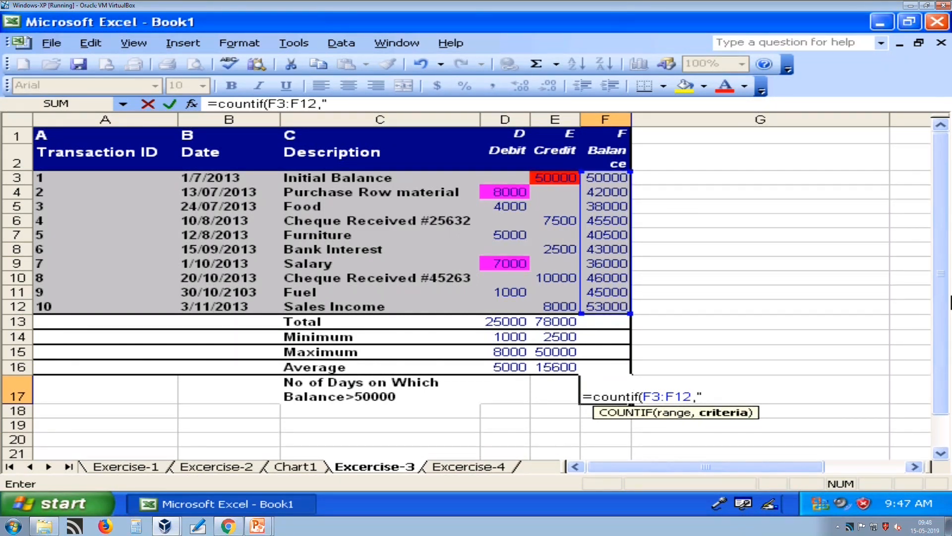
type("\">50000")
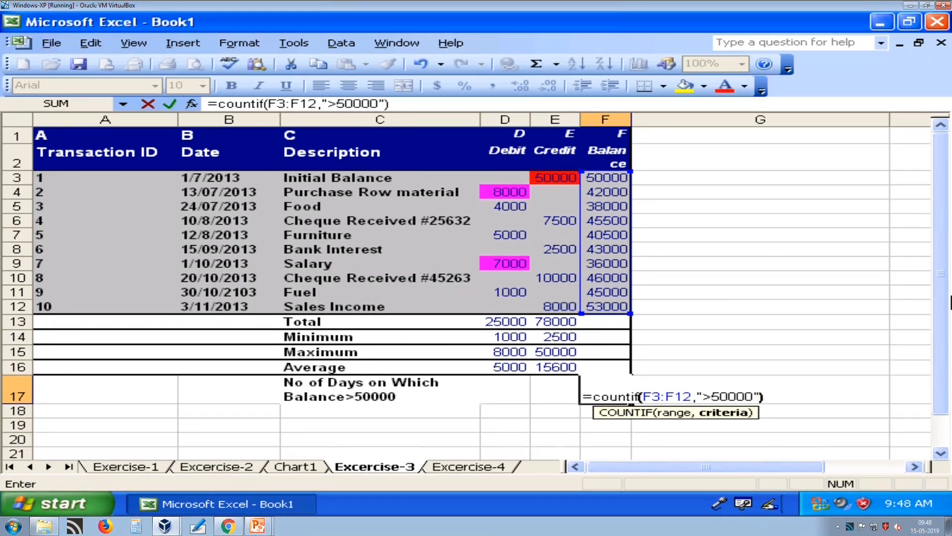
type("\")")
key("Return")
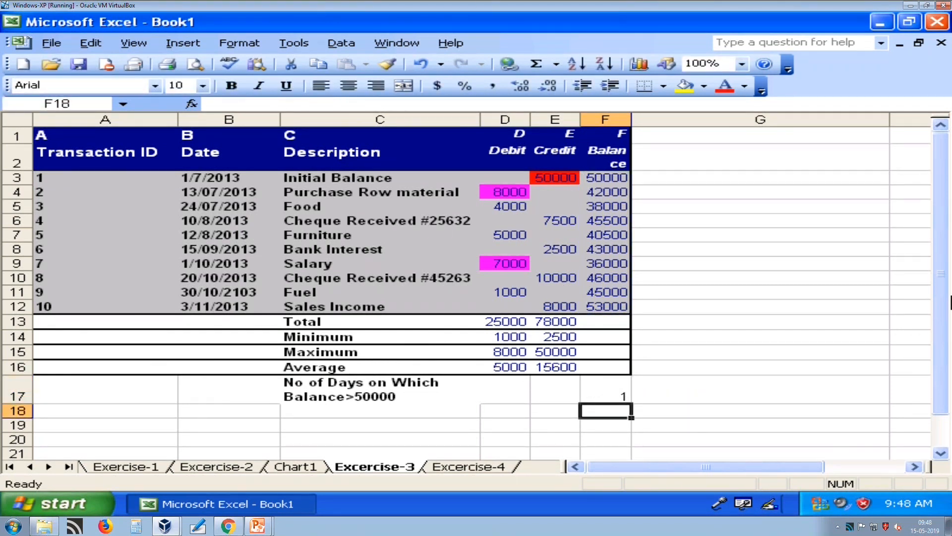
Check the COUNTIF formula in F17 against the last balance in F12 and review the Exercise-3 task list.
key("Up")
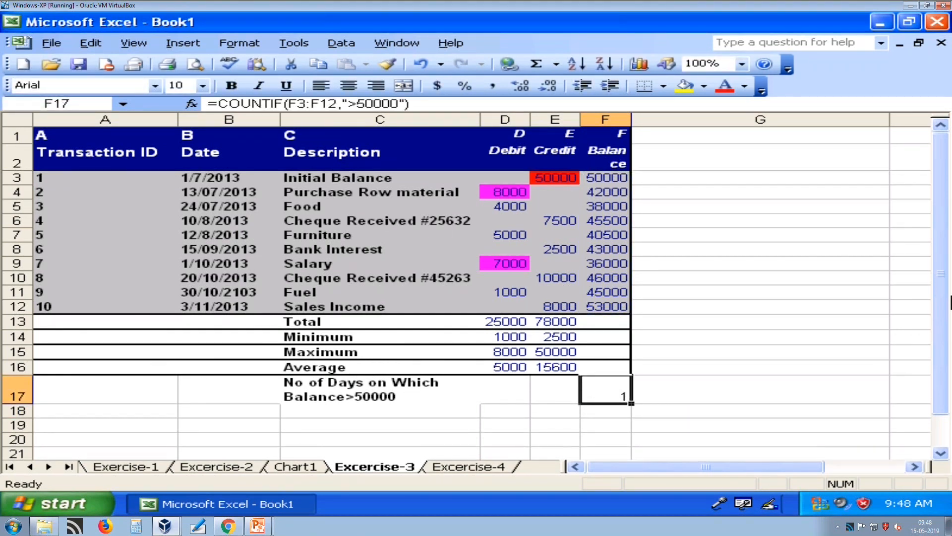
left_click(601, 306)
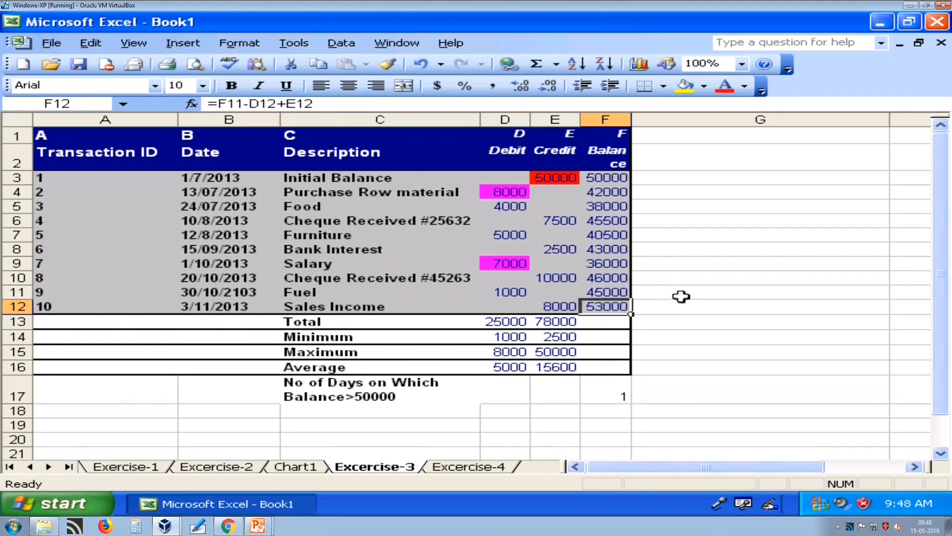
left_click(616, 392)
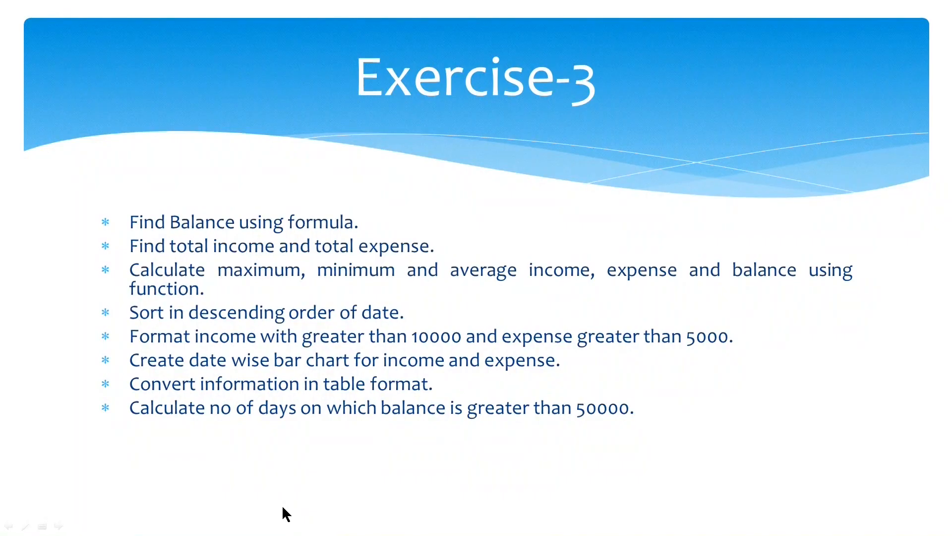
left_click(283, 507)
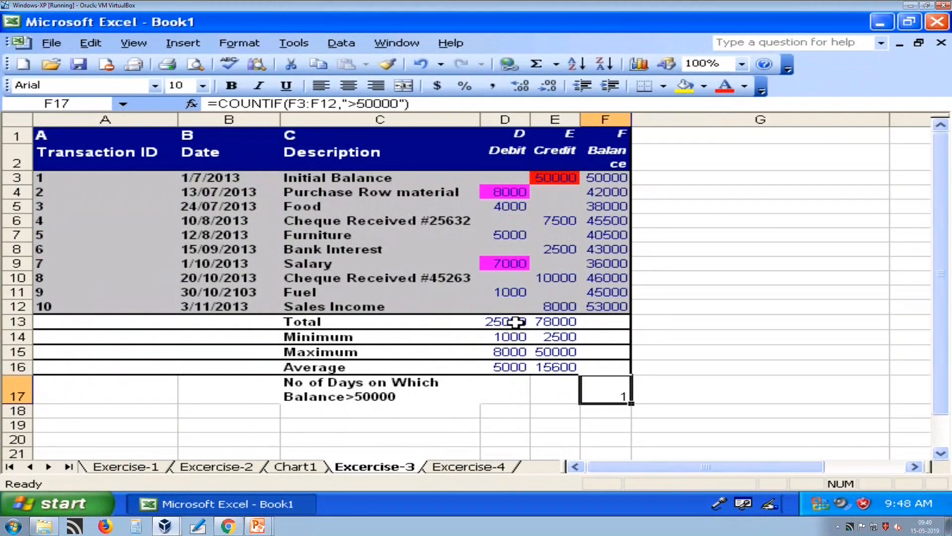
Check the Debit and Credit total formulas in row 13 and add the two totals together in F13.
left_click(521, 322)
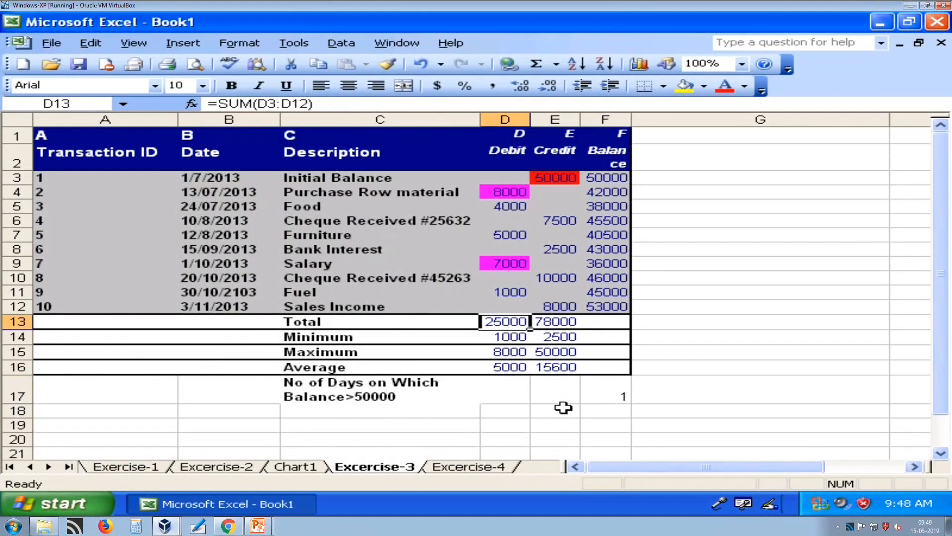
key("Right")
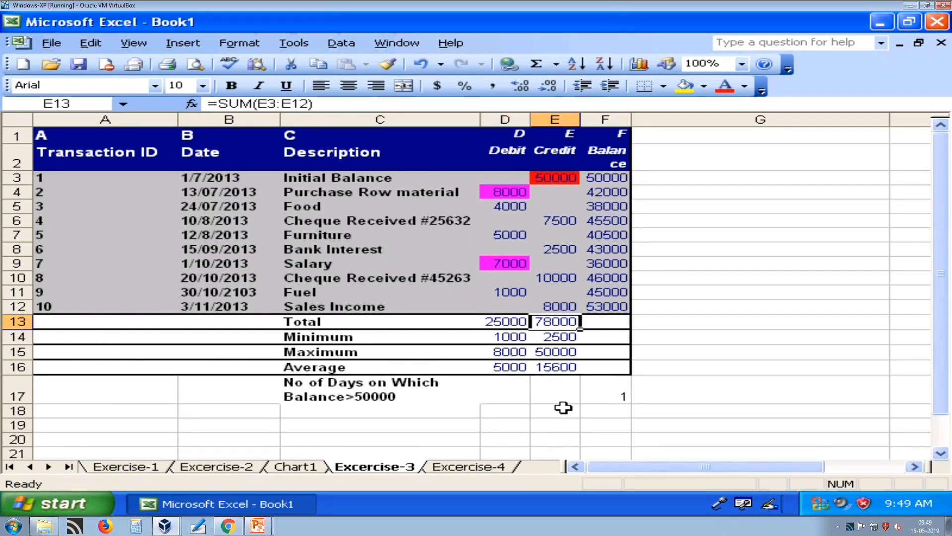
key("Left")
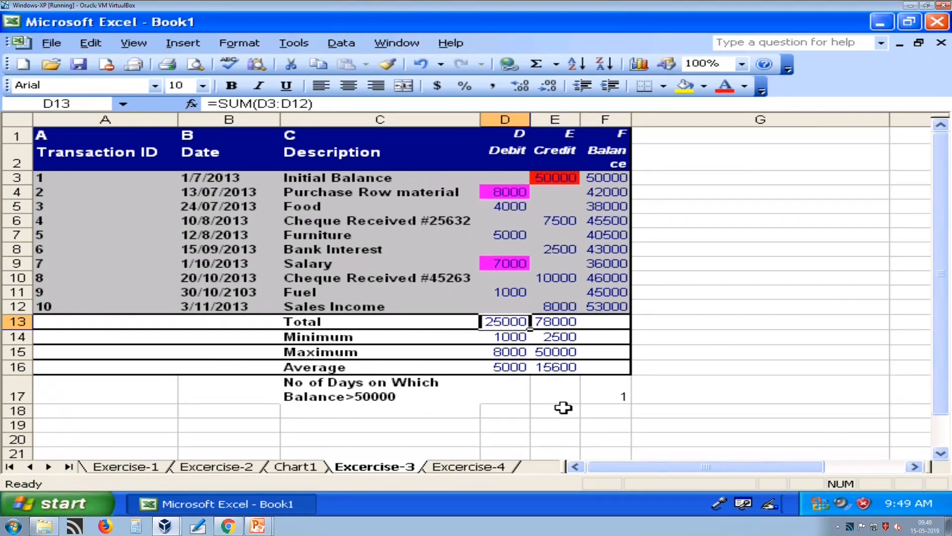
key("Right")
key("Right")
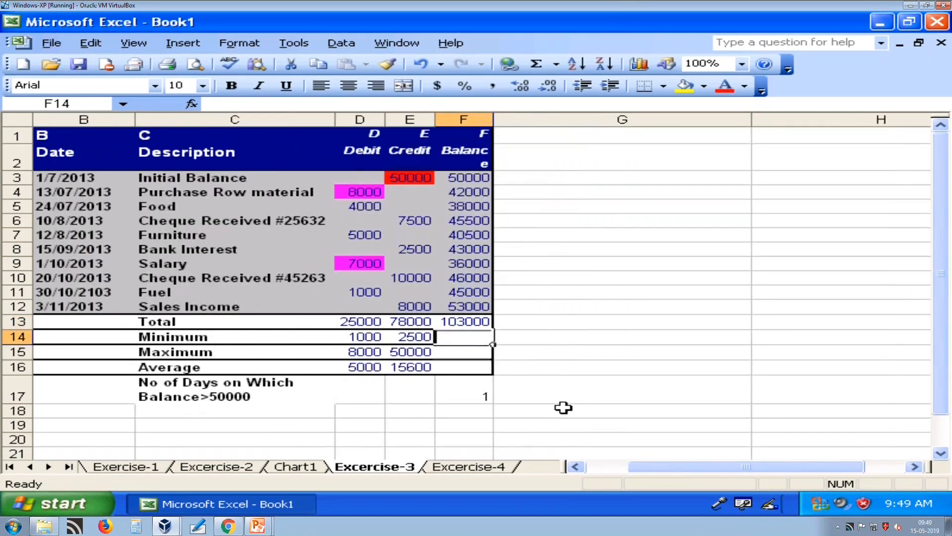
Enter the label Total Expense in C19 and the amount 25000 beside it in D19.
key("Down")
key("Down")
key("Down")
key("Down")
key("Down")
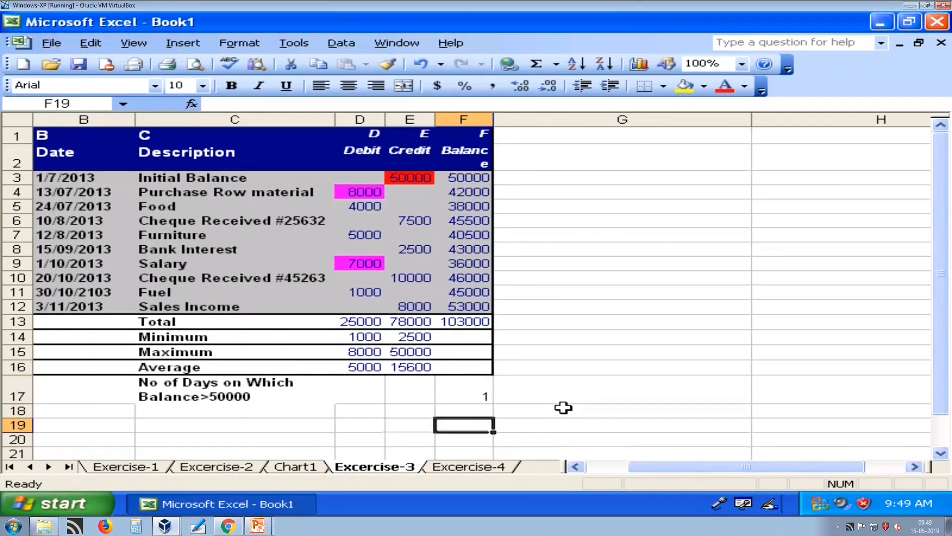
key("Left")
key("Left")
key("Left")
type("To")
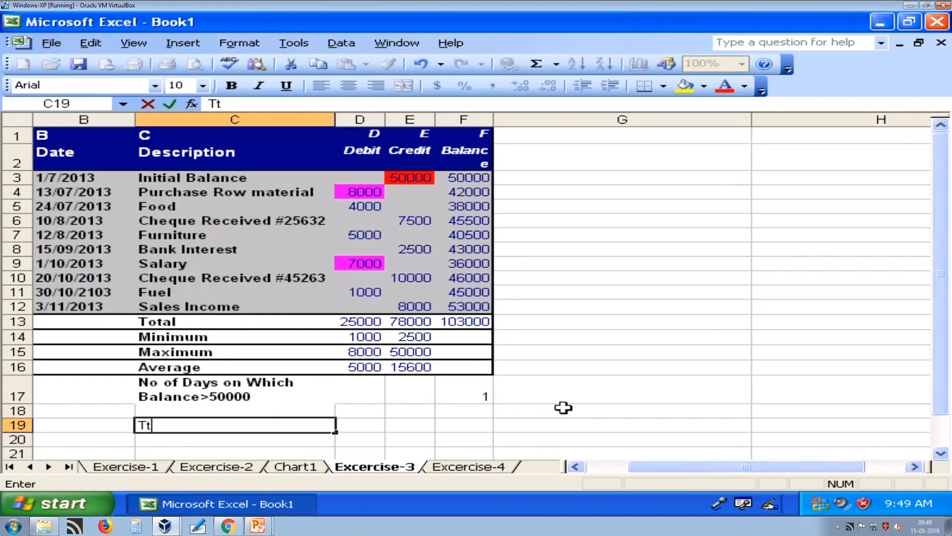
type("tal Expense")
key("Tab")
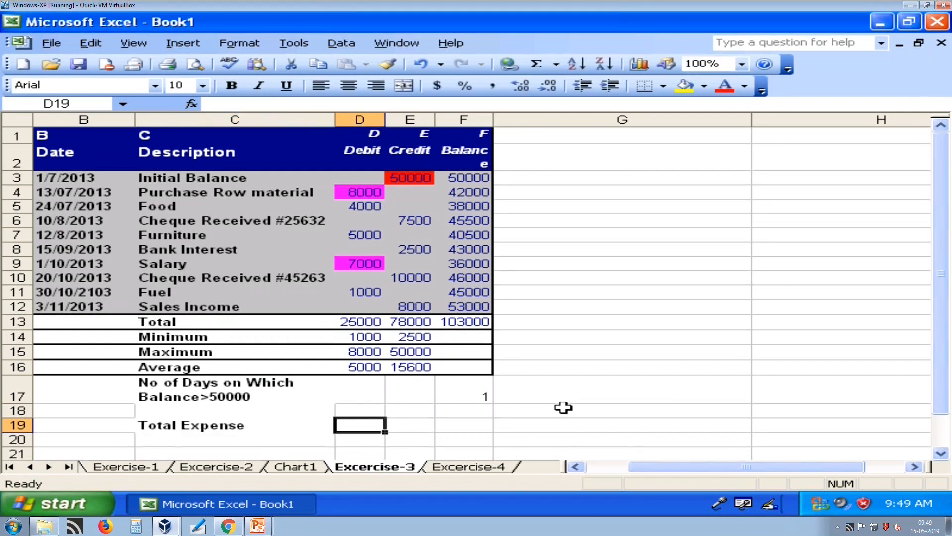
scroll(595, 416, "down", 1)
type("25000")
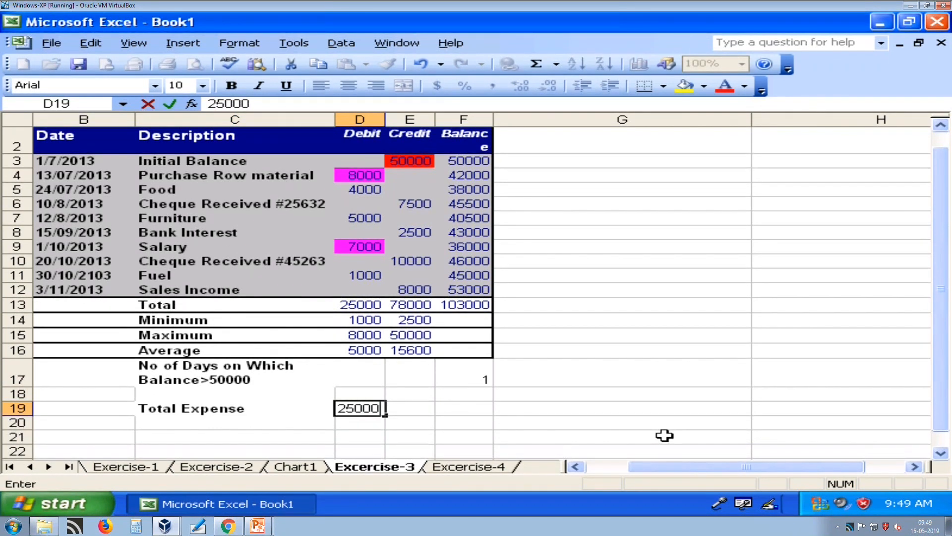
key("Return")
Enter the label Total Income in C20 and the amount 78000 beside it in D20.
key("Left")
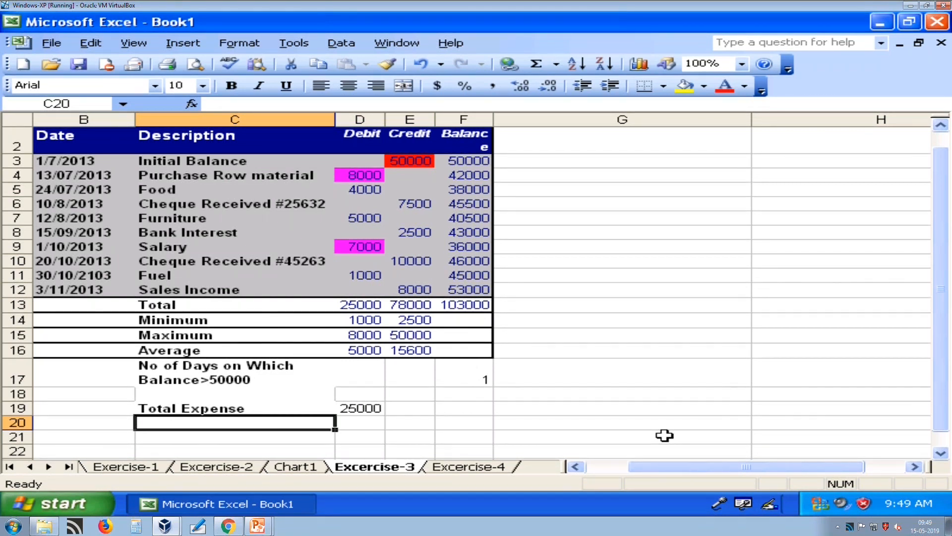
key("Up")
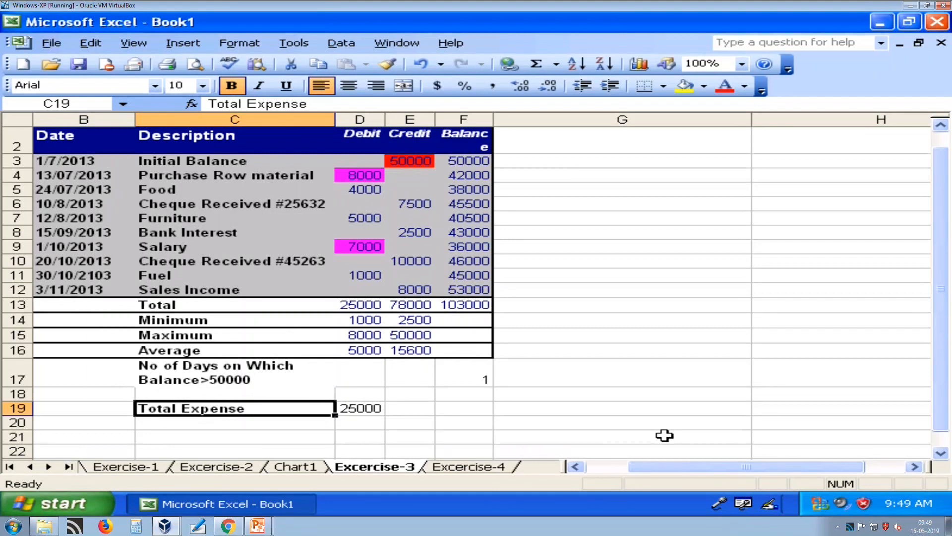
key("Down")
type("Total ")
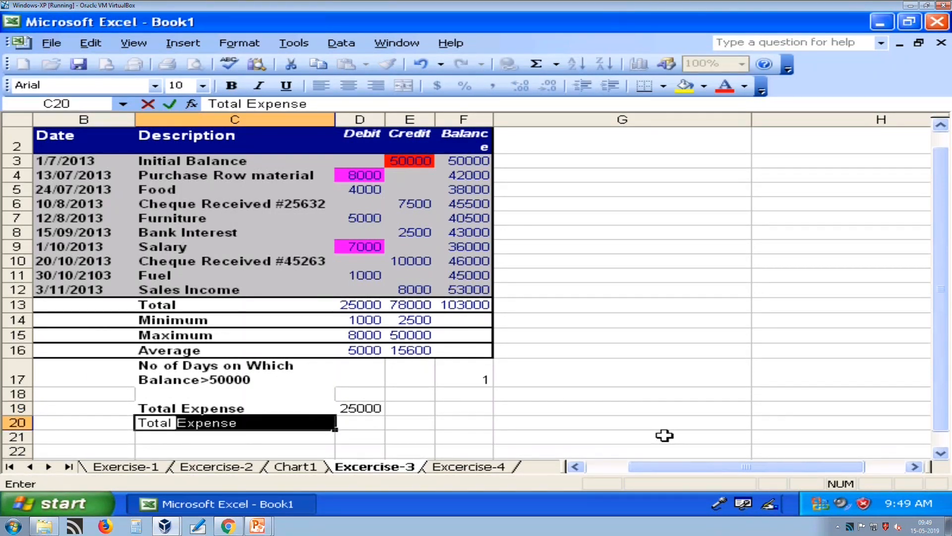
type("Income")
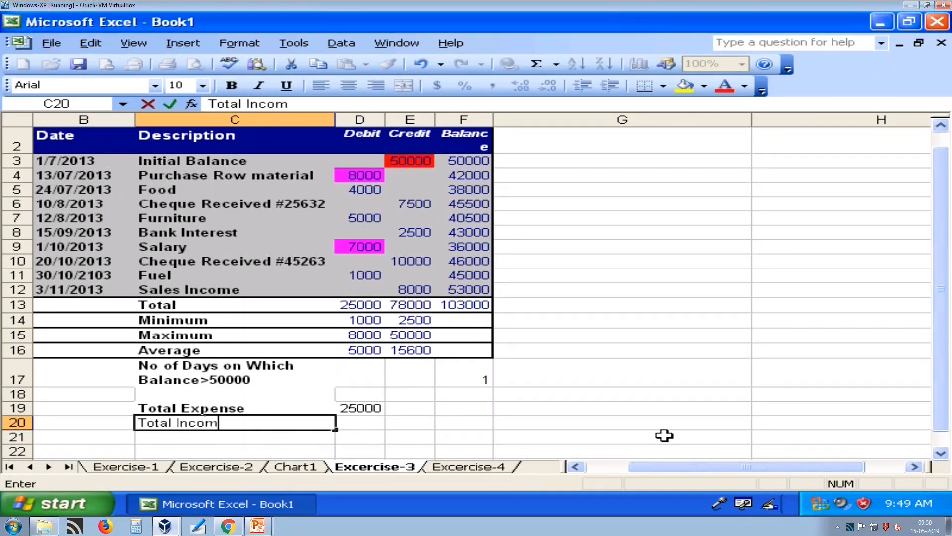
key("Right")
key("Up")
key("Up")
key("Up")
key("Up")
key("Down")
key("Down")
key("Down")
key("Down")
type("78000")
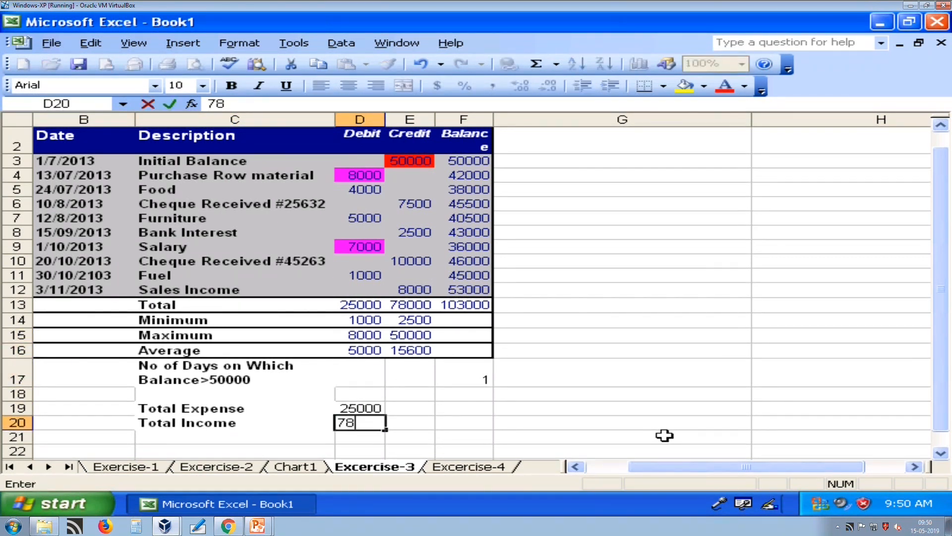
Start an exploded 3-D pie chart from the Total Expense and Total Income range C19:D20, with the series in columns.
left_click_drag(198, 408, 359, 423)
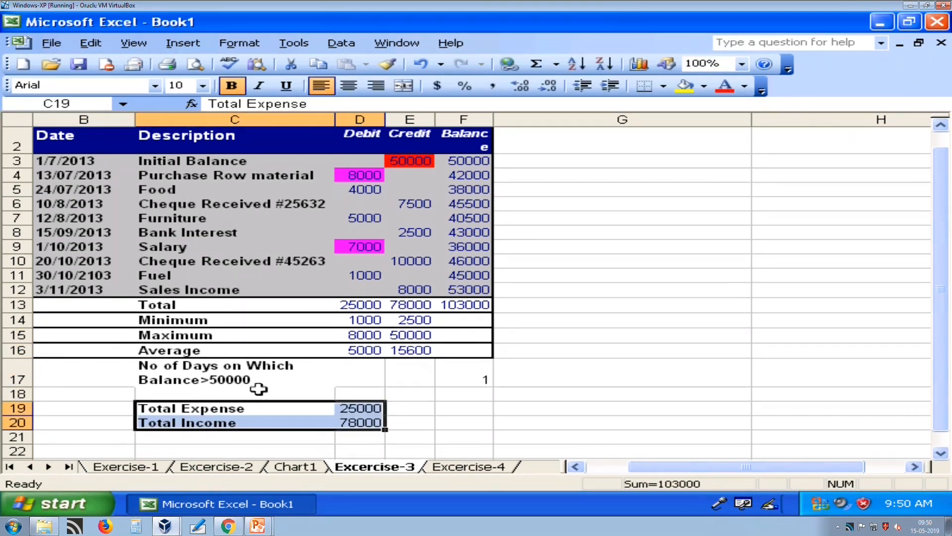
left_click(496, 396)
left_click_drag(248, 408, 340, 423)
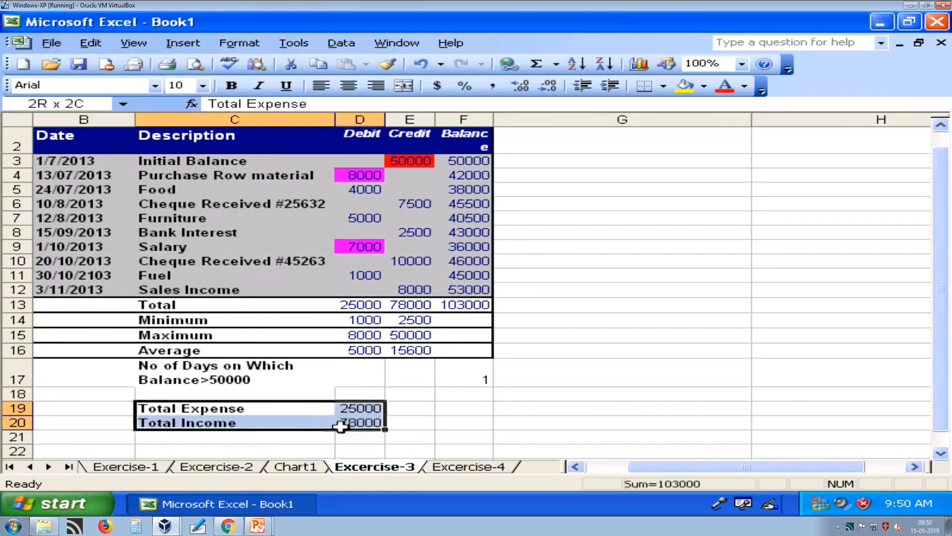
left_click(182, 44)
left_click(218, 120)
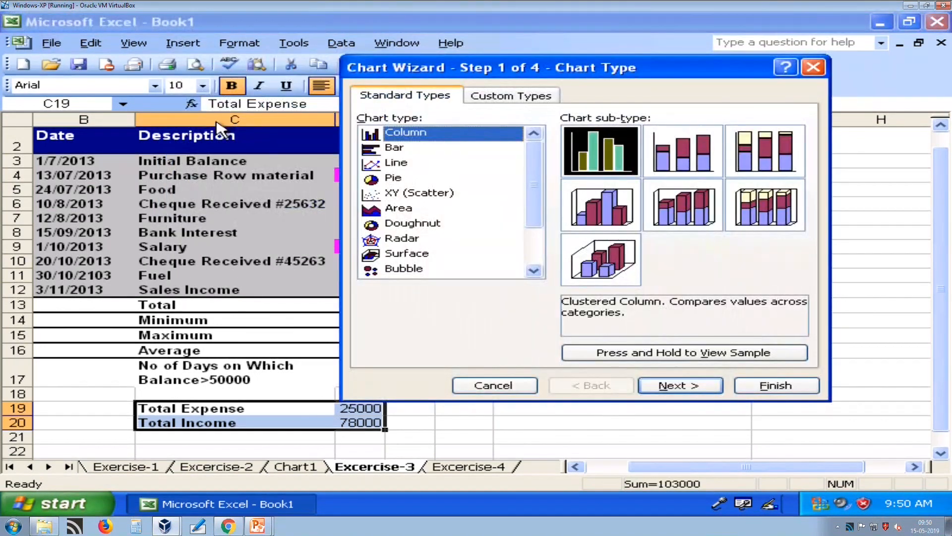
left_click(392, 178)
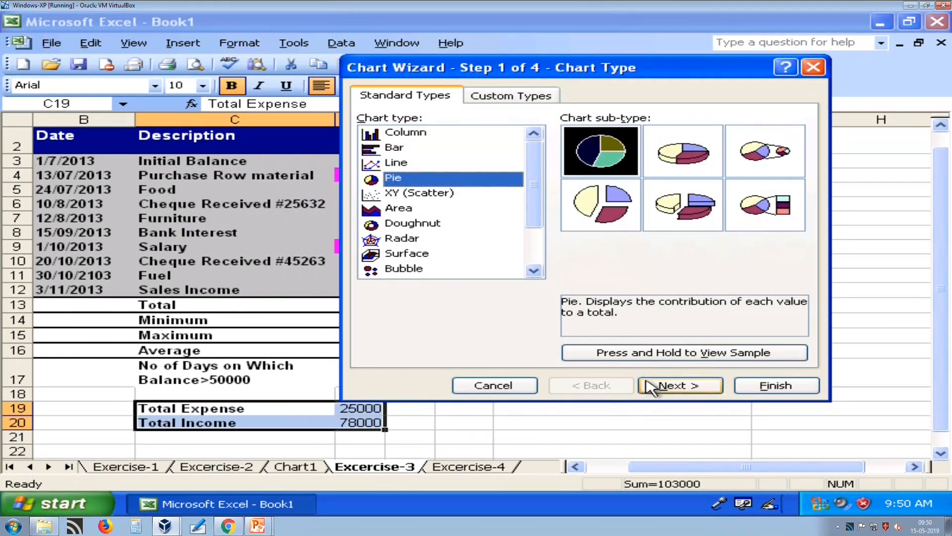
left_click(703, 171)
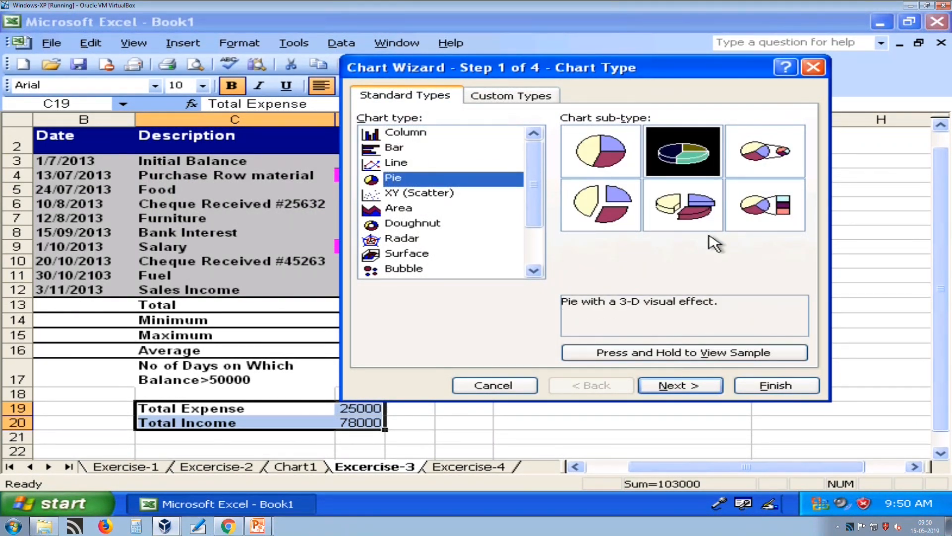
left_click(700, 206)
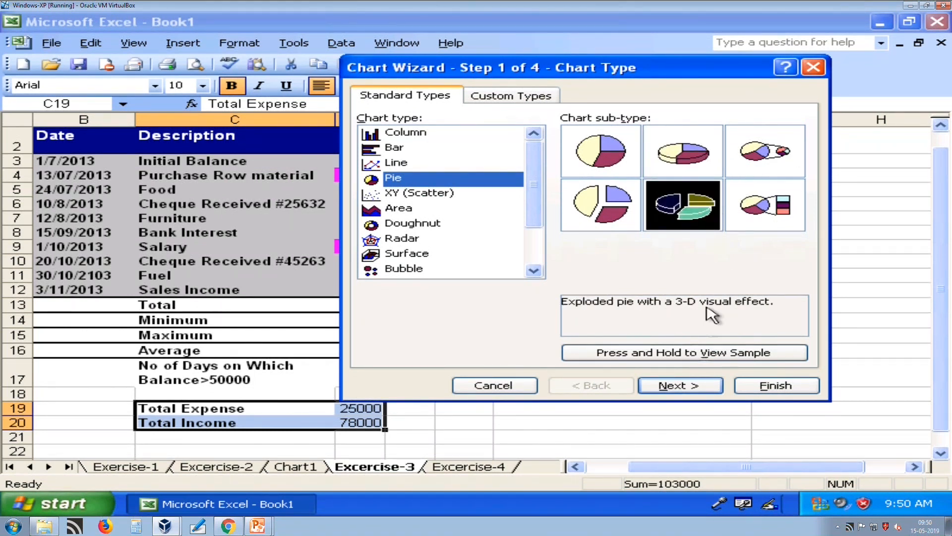
left_click(677, 387)
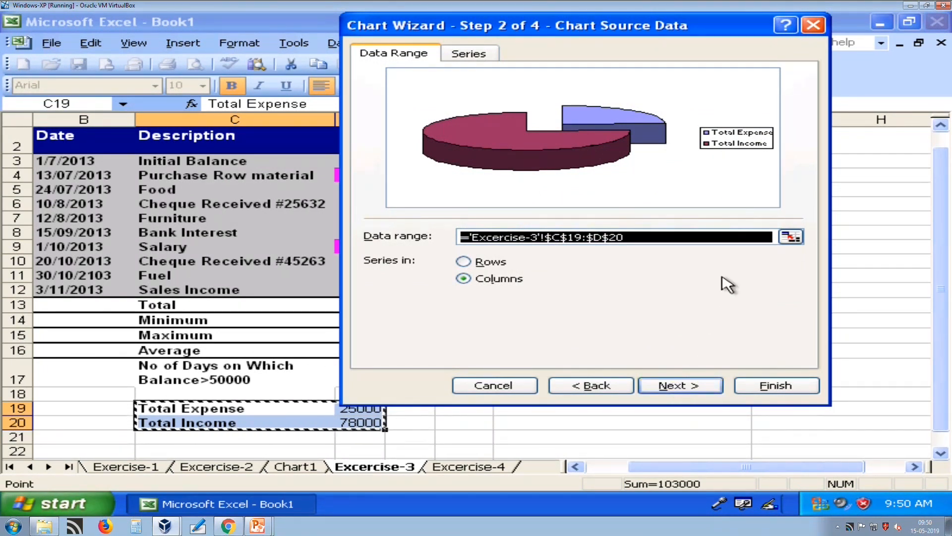
left_click(668, 388)
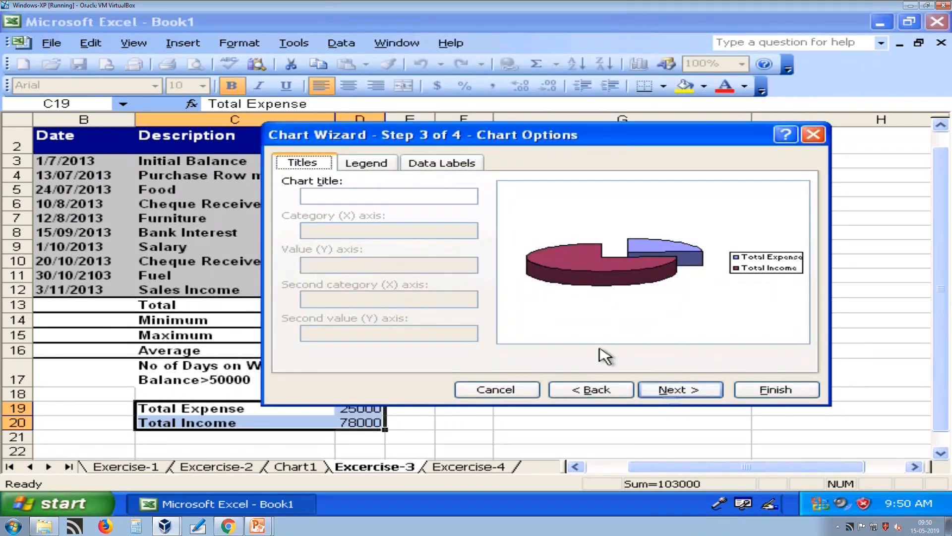
Give the pie chart the title Income and Expense and place its legend at the bottom.
left_click(392, 192)
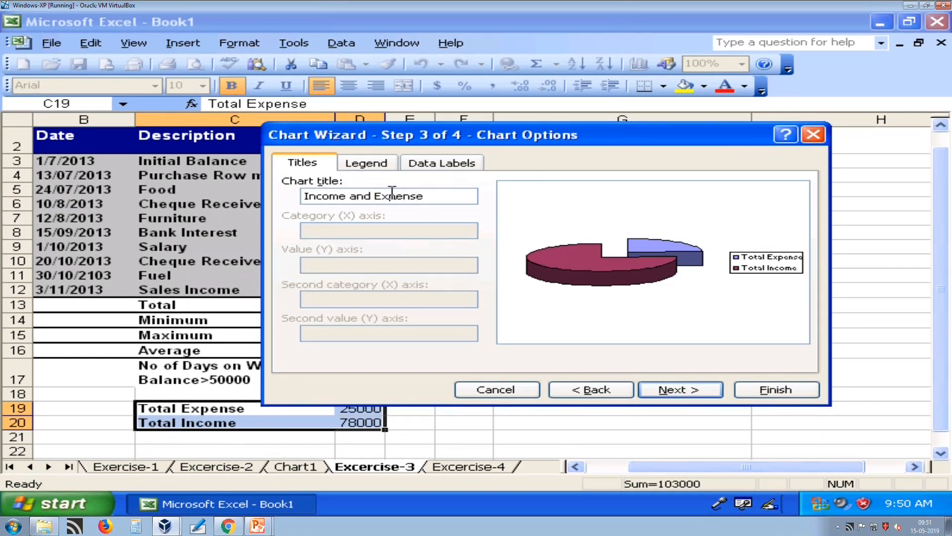
type("Income and Expense")
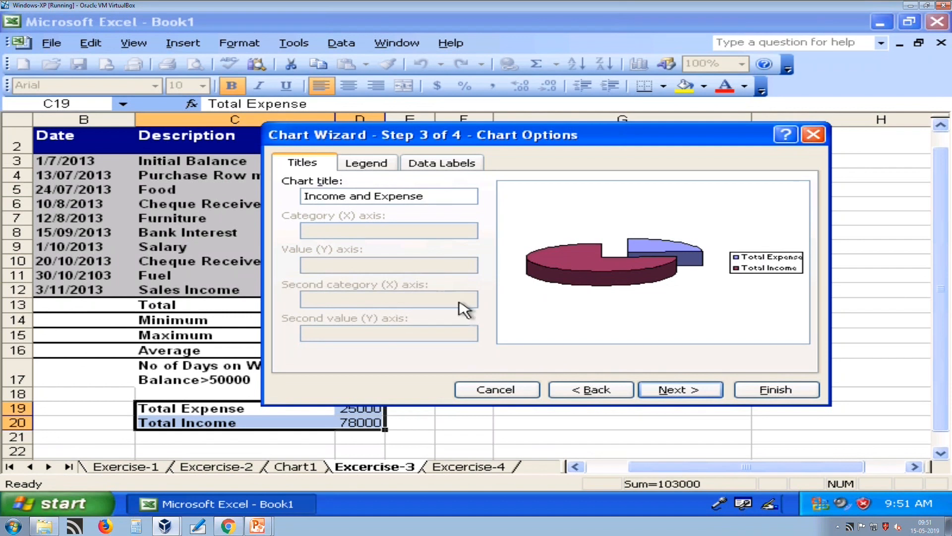
left_click(370, 164)
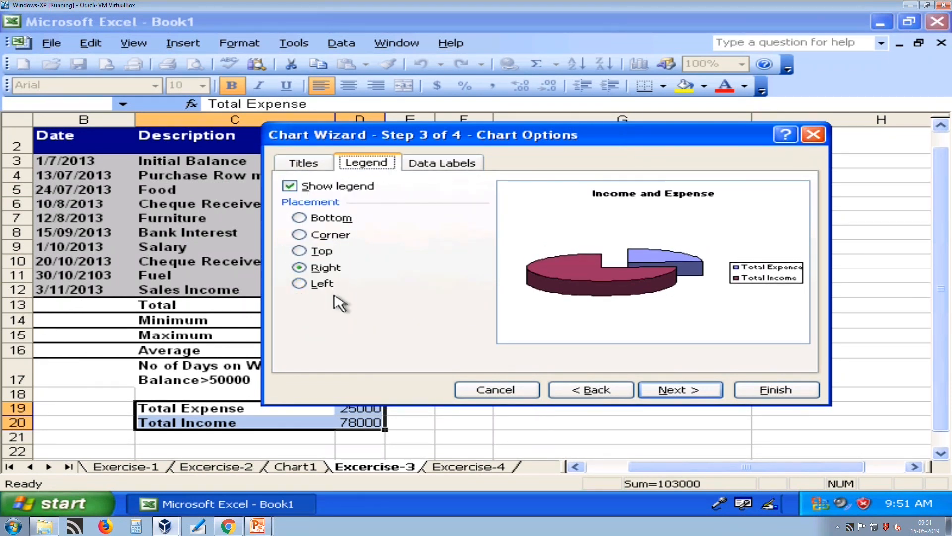
left_click(320, 233)
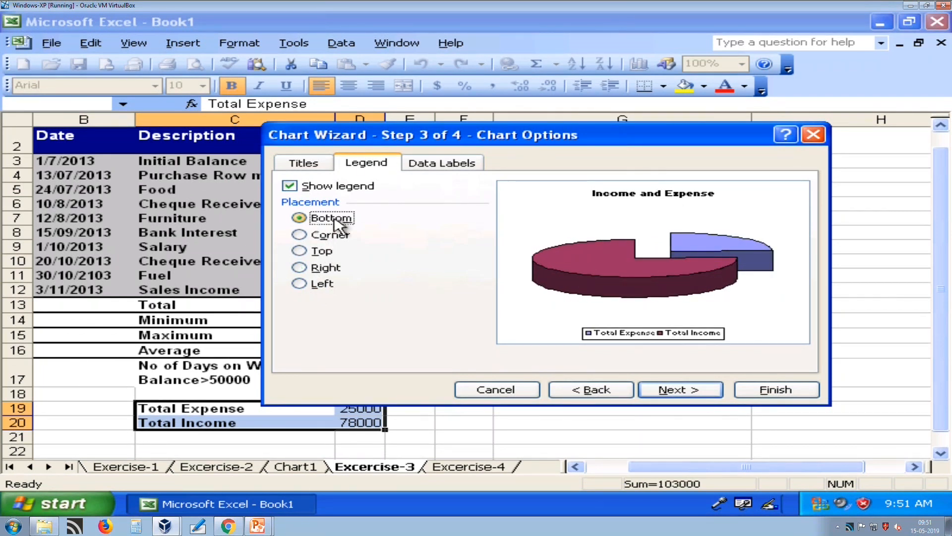
Label the pie slices with percentages and place the chart as an object in Excercise-3, beside the transaction table.
left_click(440, 164)
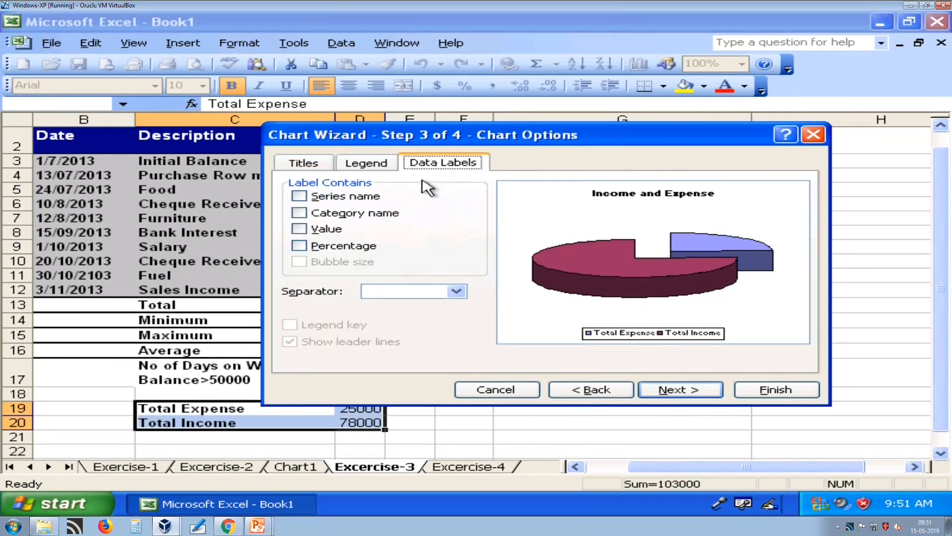
left_click(312, 248)
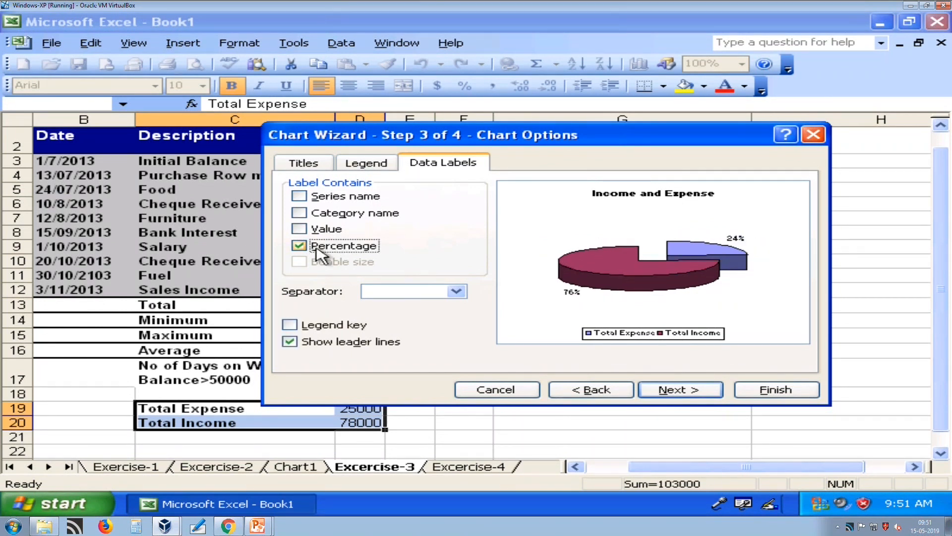
left_click(667, 390)
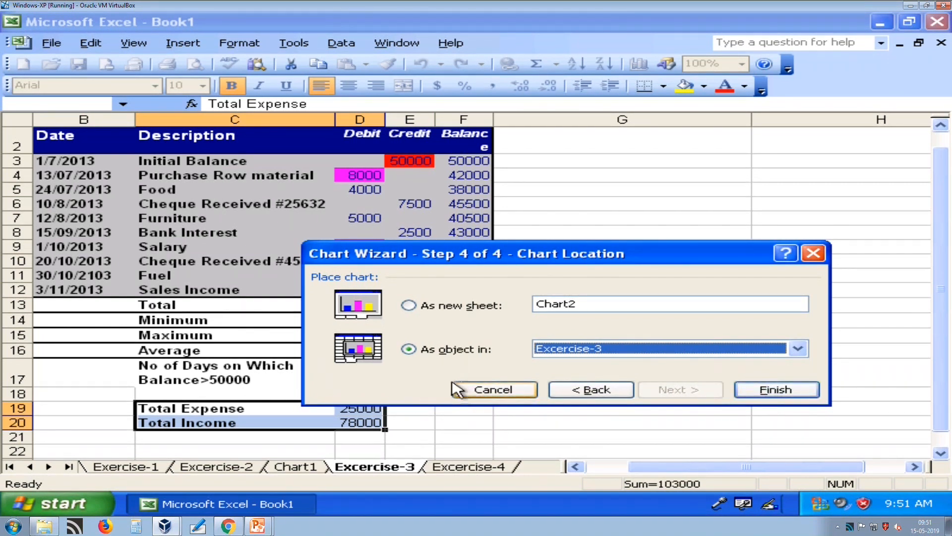
left_click(772, 392)
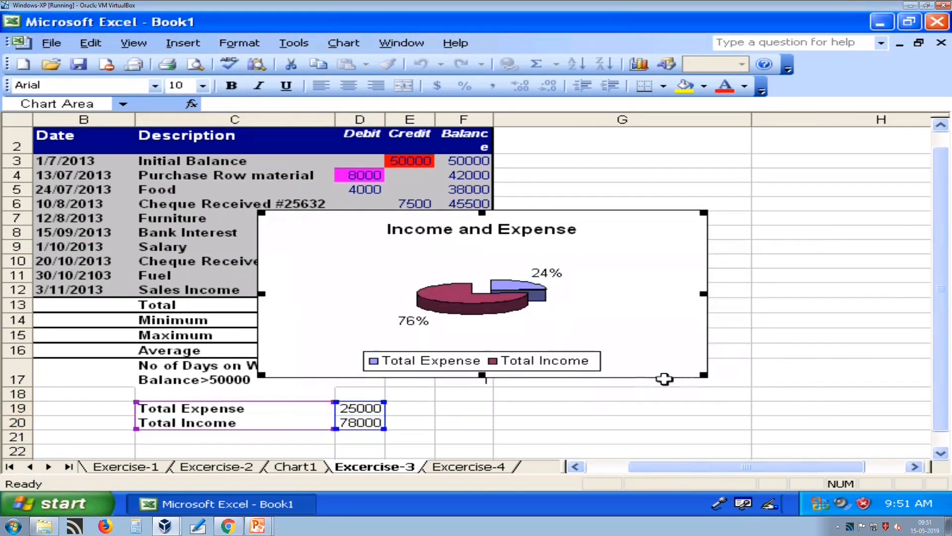
left_click_drag(602, 312, 837, 241)
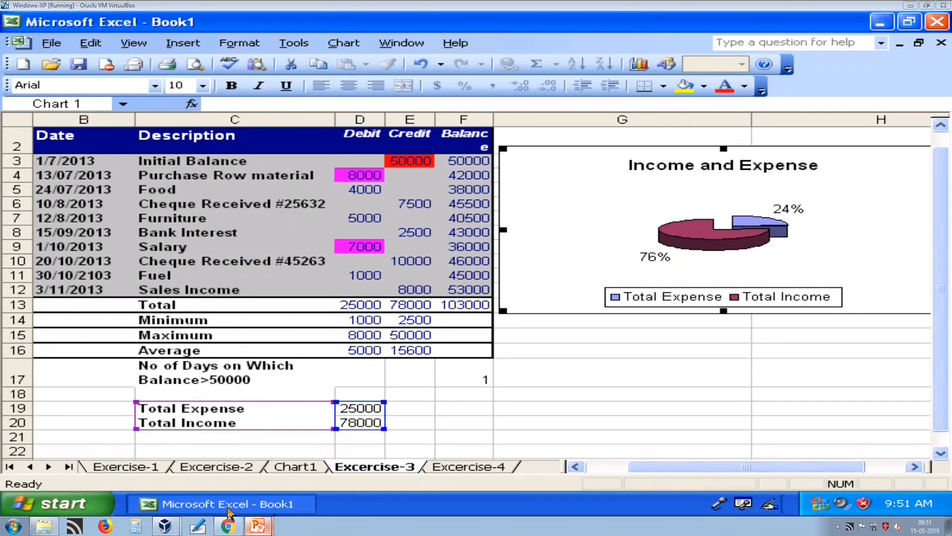
Switch to the PowerPoint slides to review the Exercise-3 task list and advance to the following slide.
left_click(258, 526)
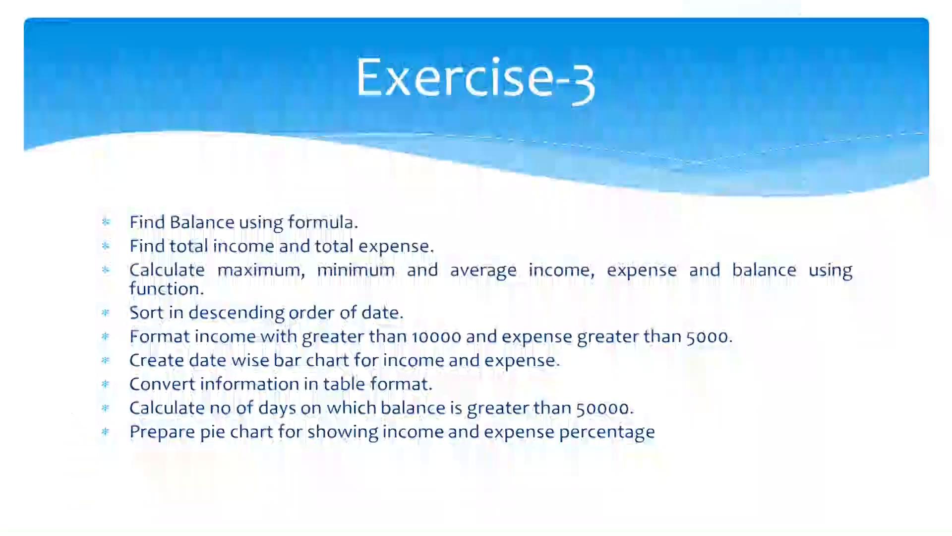
key("Right")
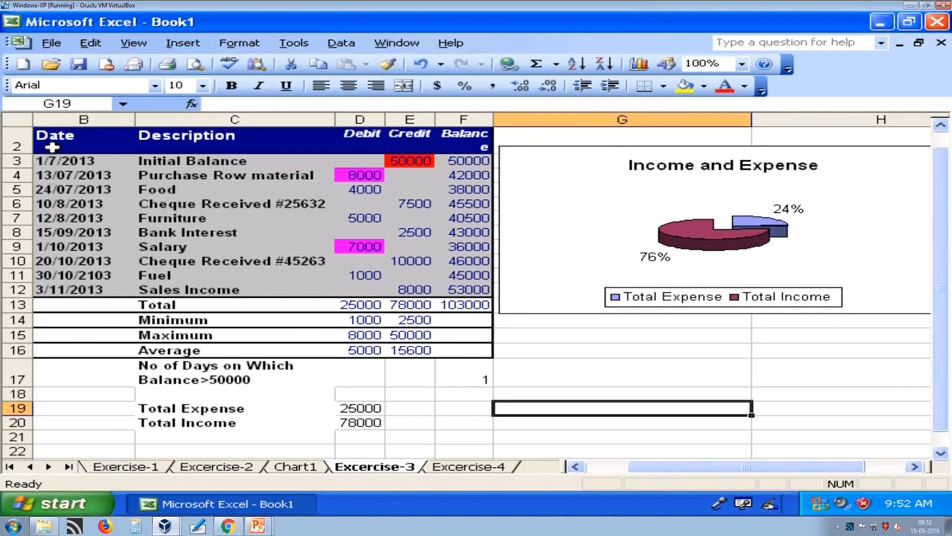
Copy the transaction table B2:F12 from Excercise-3 into a new worksheet starting at A1.
left_click_drag(52, 147, 468, 287)
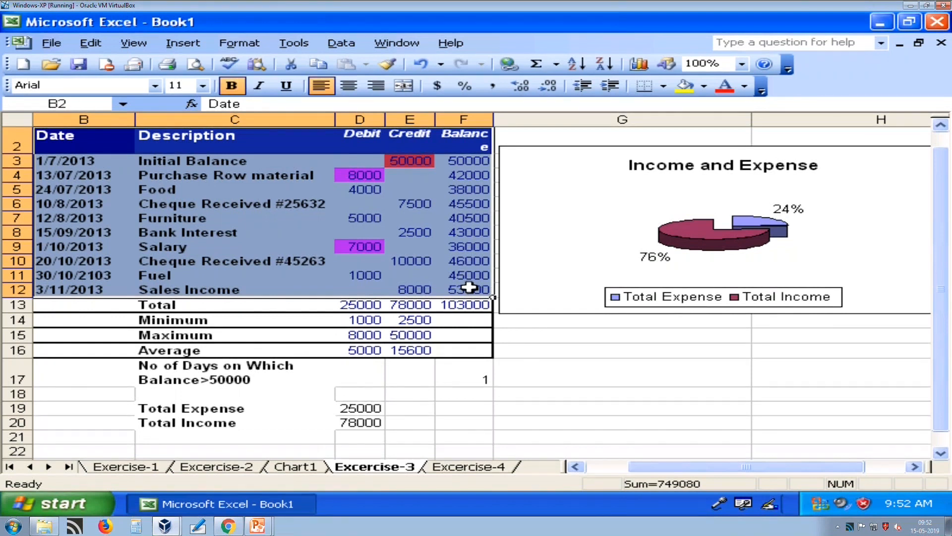
key("ctrl+c")
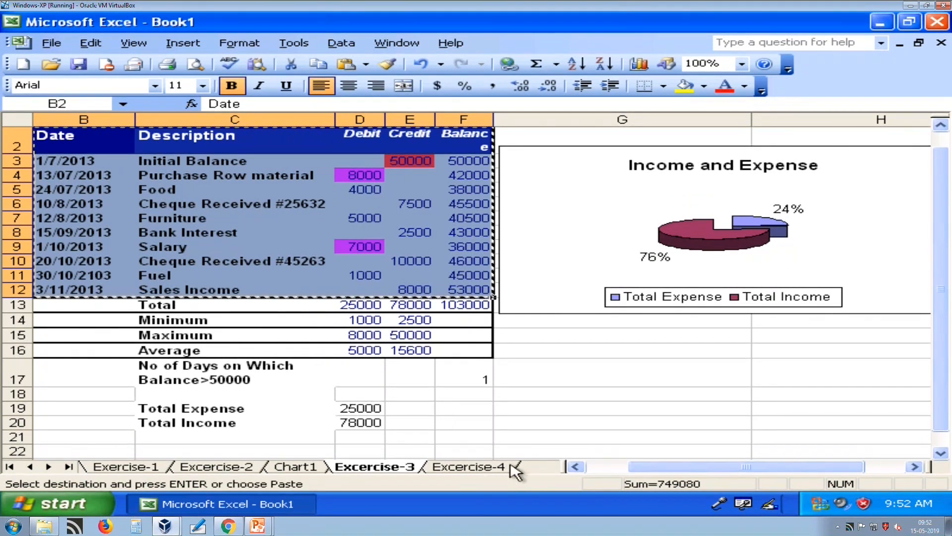
left_click(191, 45)
left_click(222, 120)
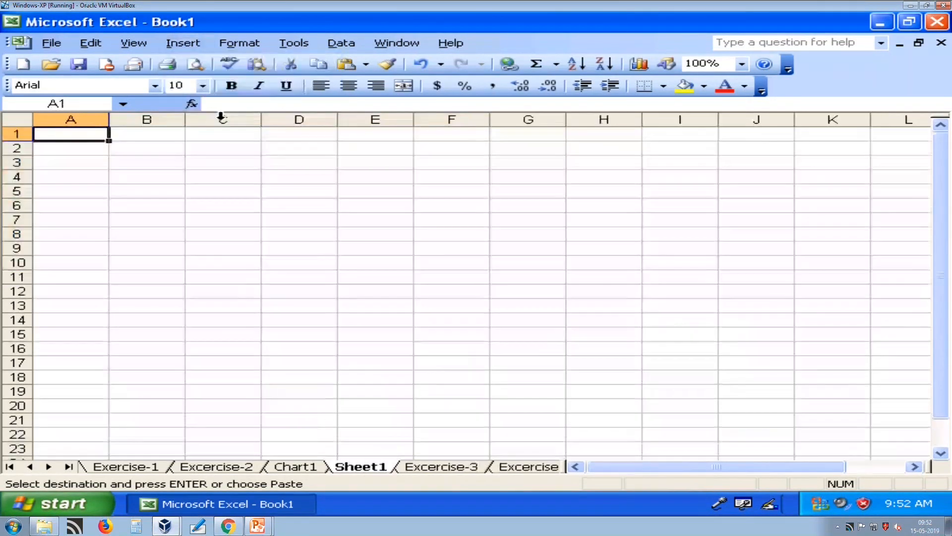
key("ctrl+v")
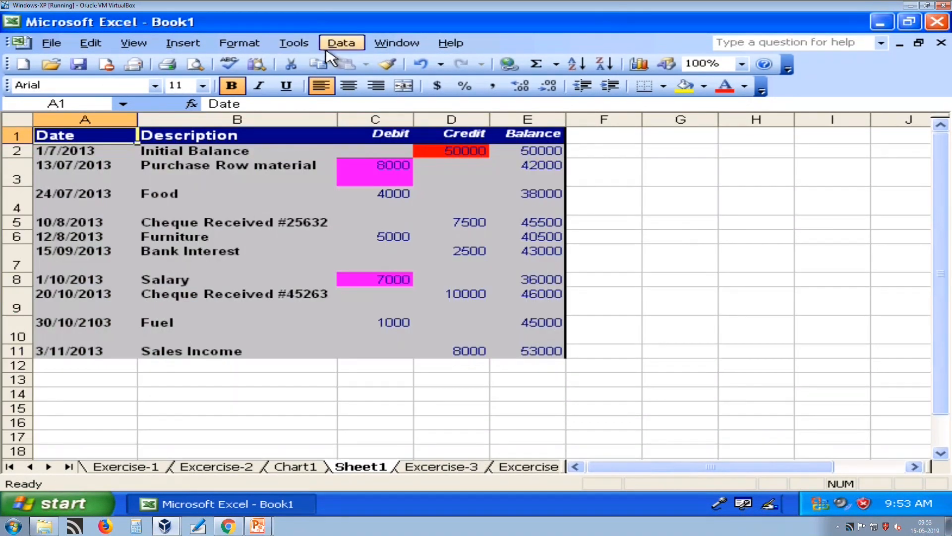
Add Sum subtotals for Debit, Credit and Balance at each change in Date to the copied table.
left_click(337, 45)
left_click(384, 102)
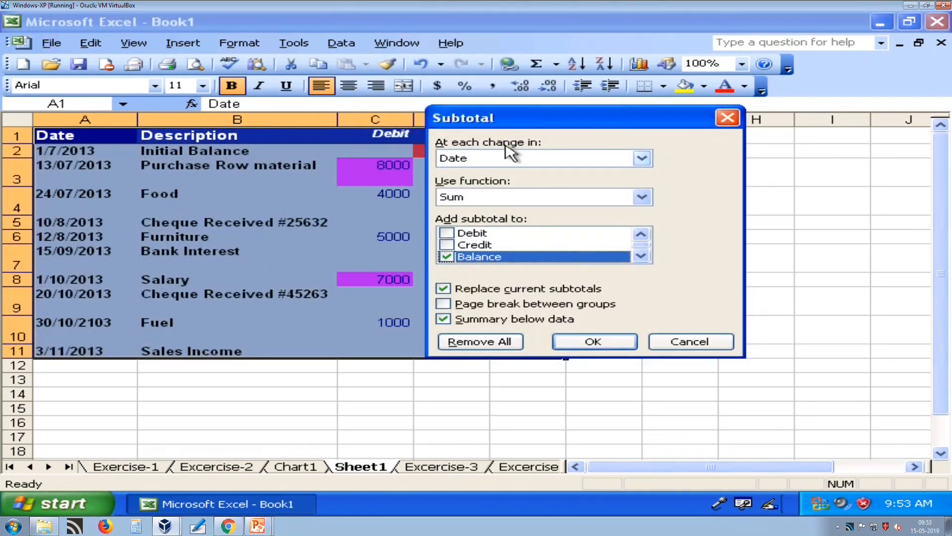
left_click_drag(516, 121, 572, 137)
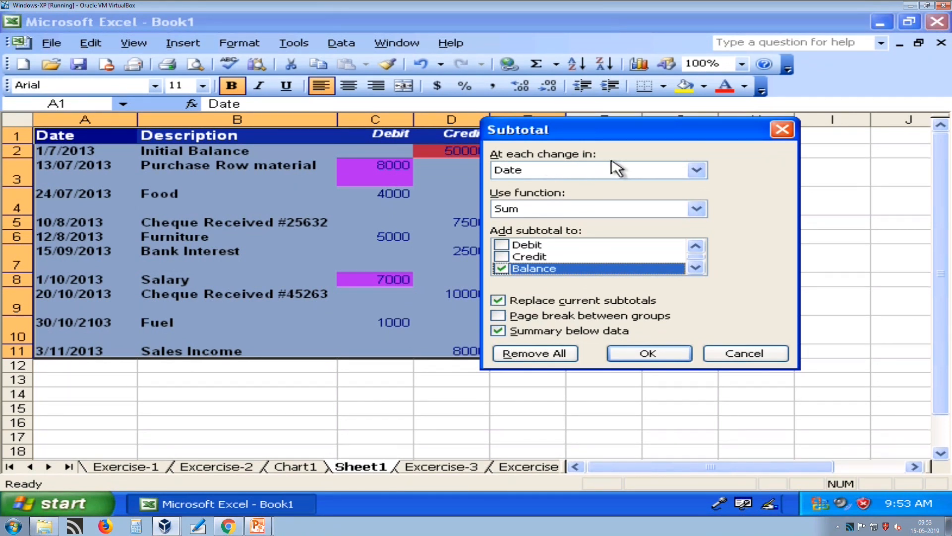
left_click(697, 171)
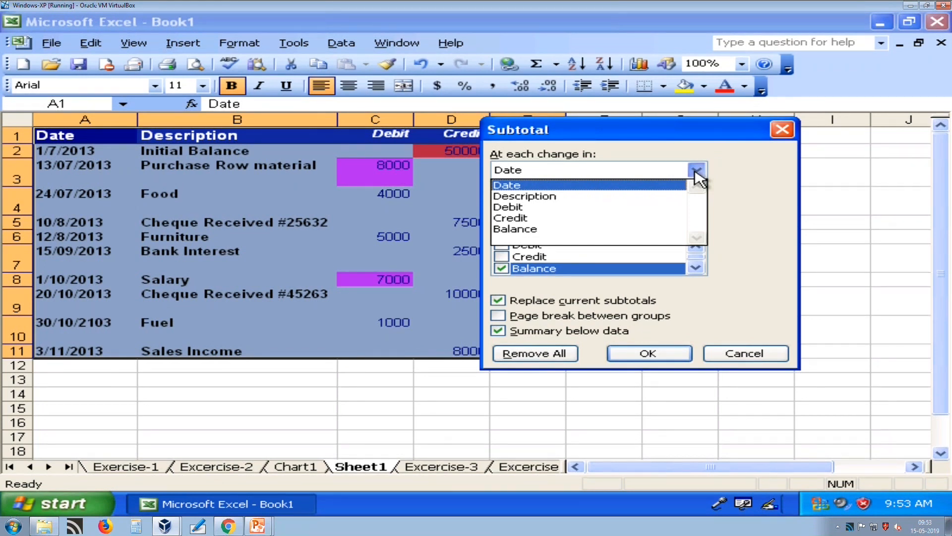
left_click(667, 186)
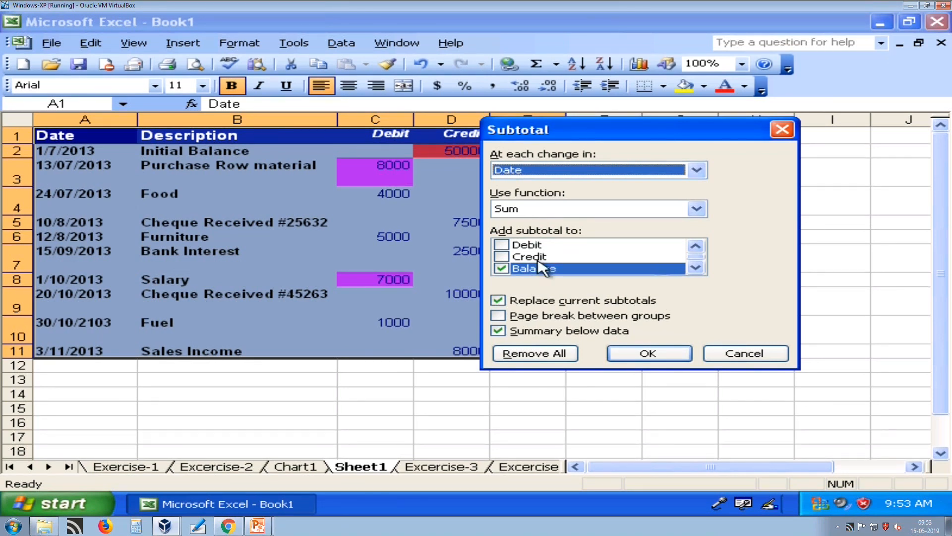
left_click(500, 245)
left_click(501, 257)
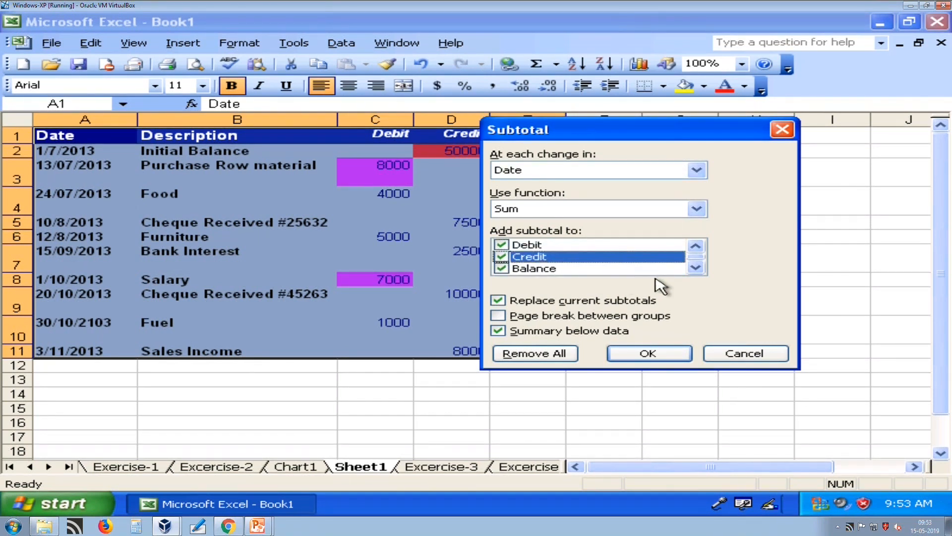
left_click(671, 366)
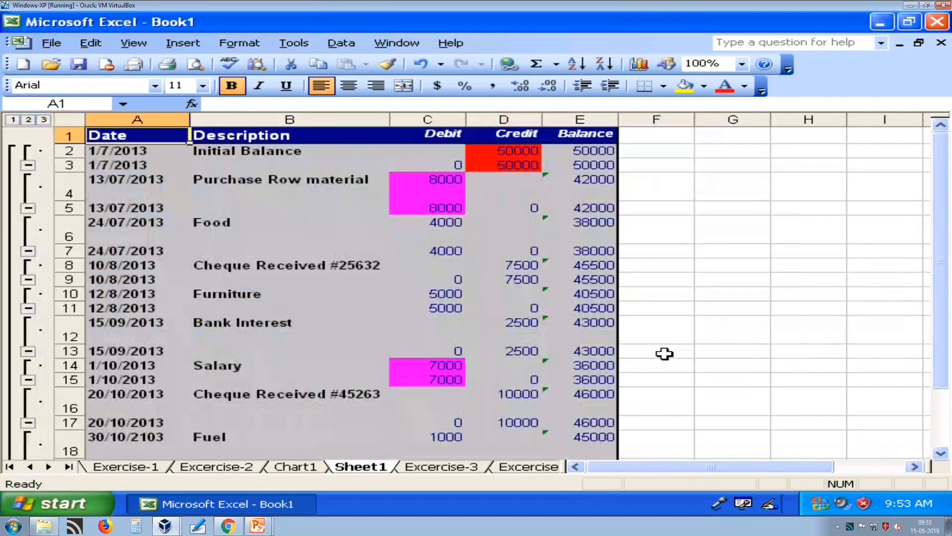
left_click(708, 293)
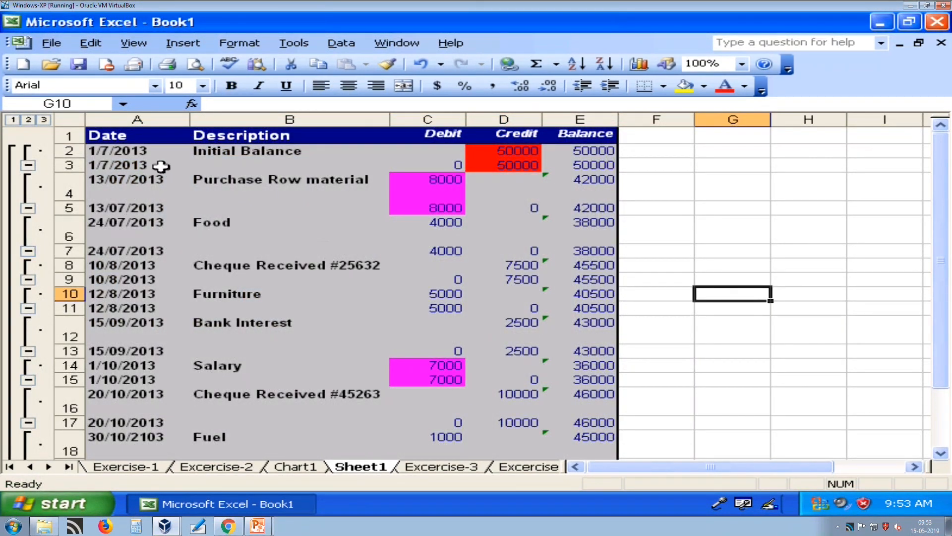
Examine the Debit, Credit and Balance subtotal rows and their formulas for each date in the subtotalled table.
left_click_drag(153, 151, 158, 165)
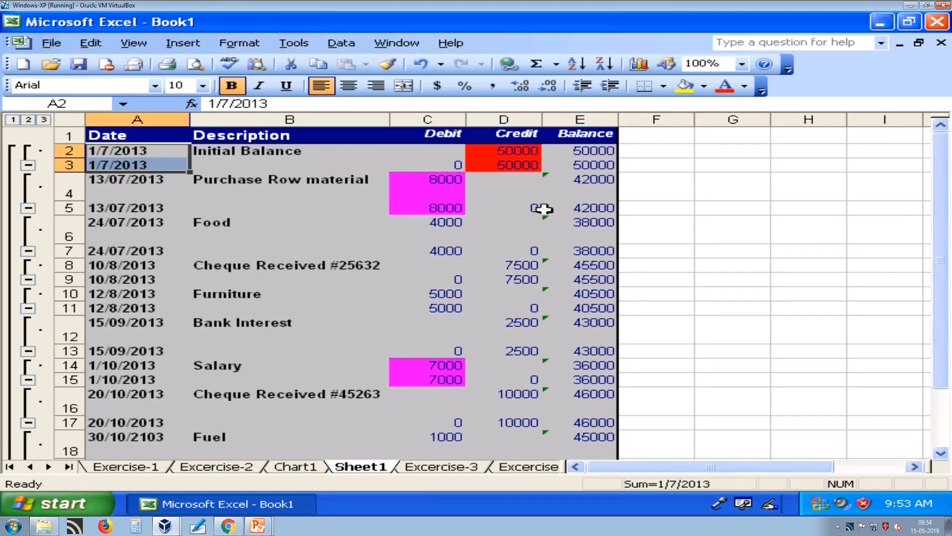
left_click(435, 210)
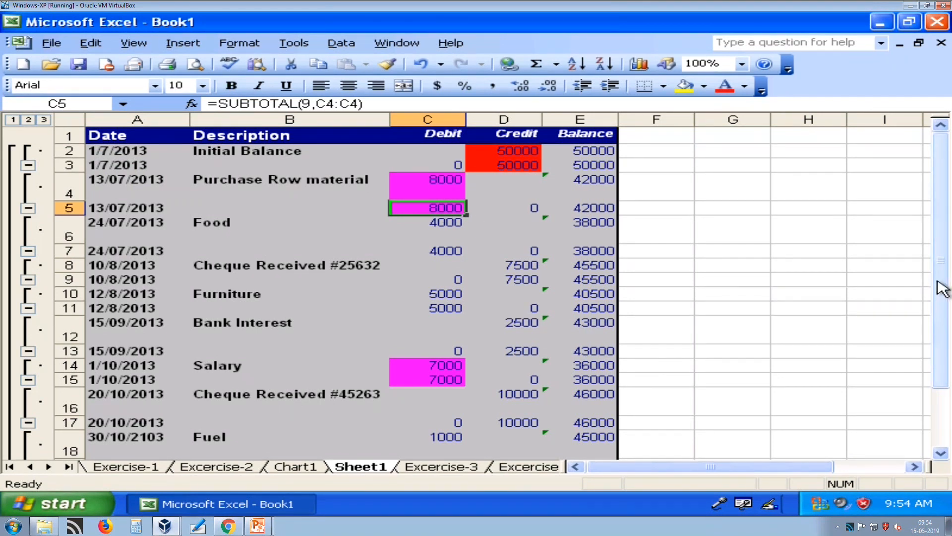
key("Right")
key("Right")
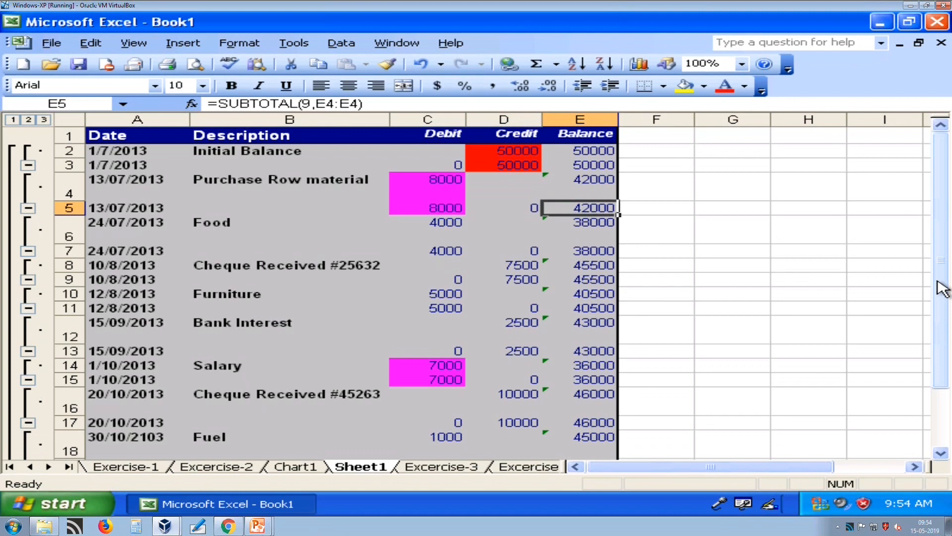
key("Down")
key("Down")
key("Left")
key("Left")
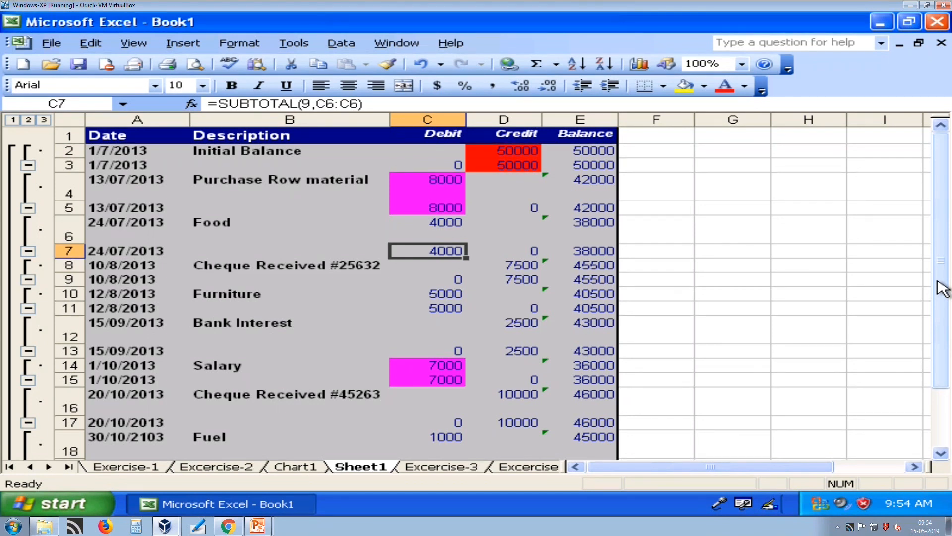
key("Right")
key("Right")
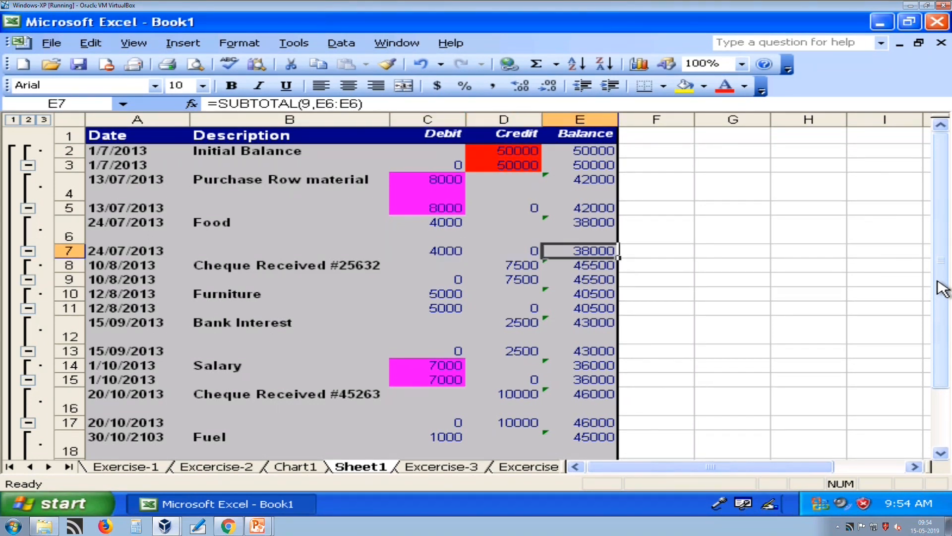
key("Down")
key("Down")
key("Down")
key("Down")
key("Down")
key("Down")
key("Down")
key("Down")
key("Down")
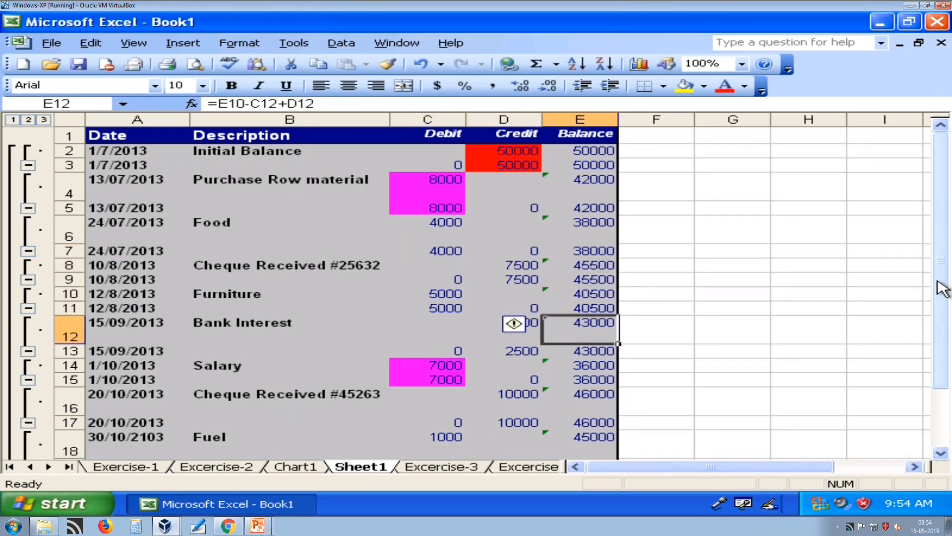
key("Down")
key("Down")
key("Down")
key("Down")
key("Down")
key("Down")
key("Down")
key("Down")
key("Up")
key("Up")
key("Up")
key("Up")
key("Up")
key("Up")
key("Up")
key("Up")
key("Up")
key("Up")
key("Up")
key("Up")
key("Up")
key("Up")
key("Up")
key("Up")
key("Up")
key("Up")
key("Up")
key("Up")
key("Up")
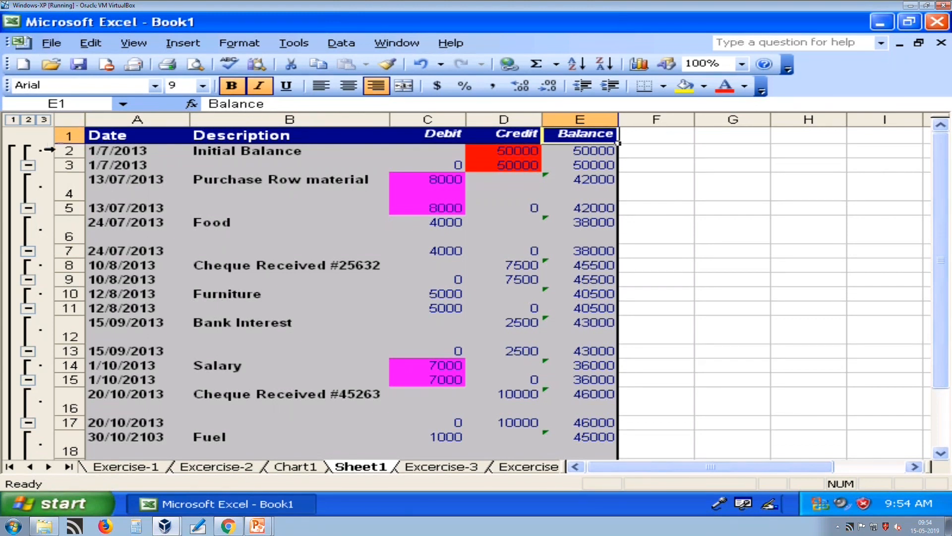
Collapse the detail rows of every date group from 1/7/2013 to 3/11/2013, keeping only the date subtotals and Grand Total.
left_click(29, 167)
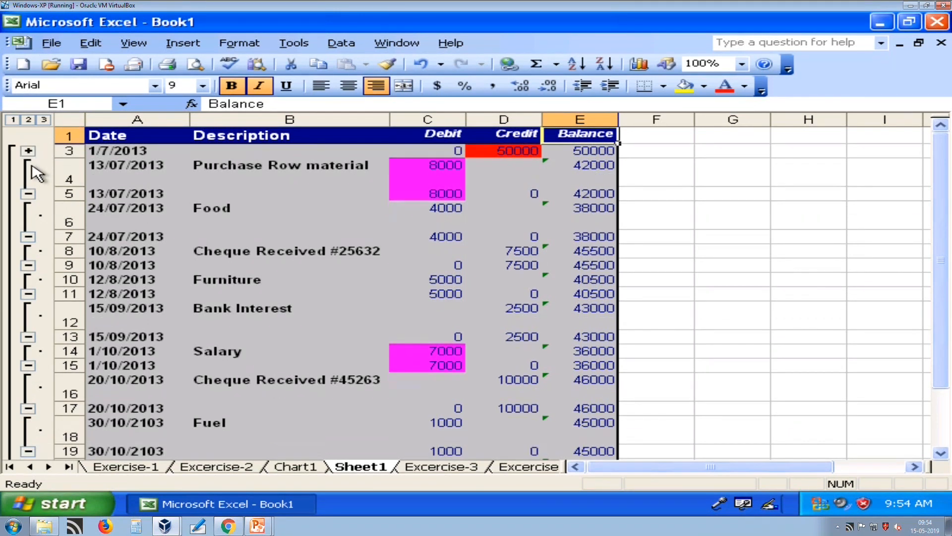
left_click(28, 197)
left_click(27, 206)
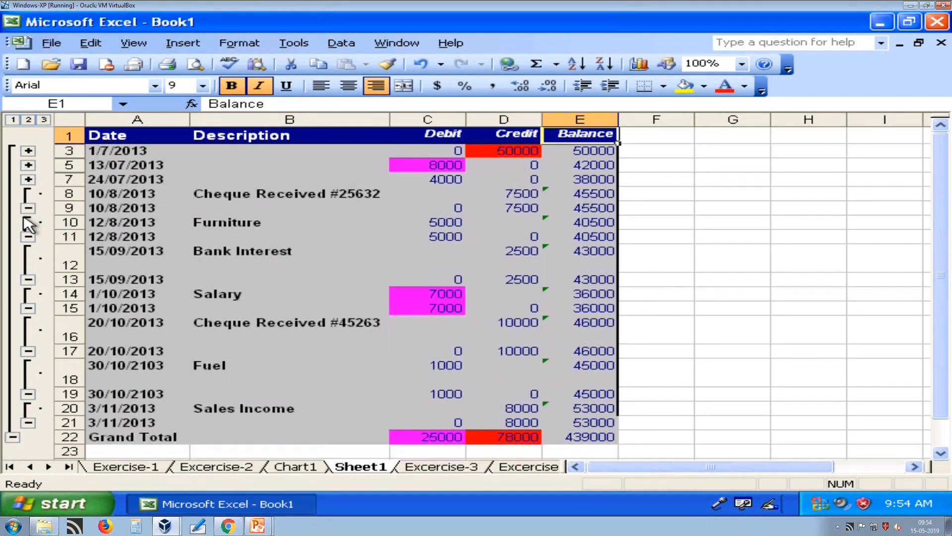
left_click(28, 208)
left_click(28, 223)
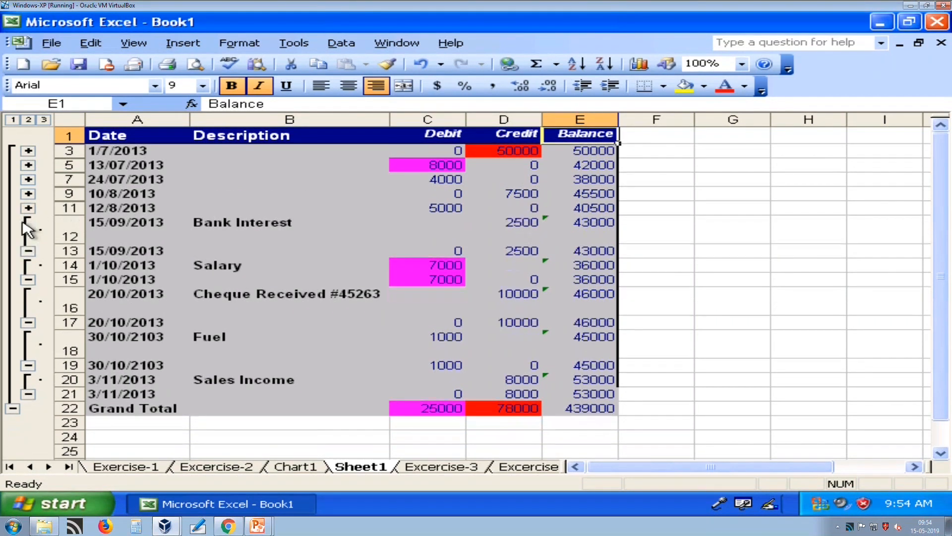
left_click(29, 250)
left_click(28, 251)
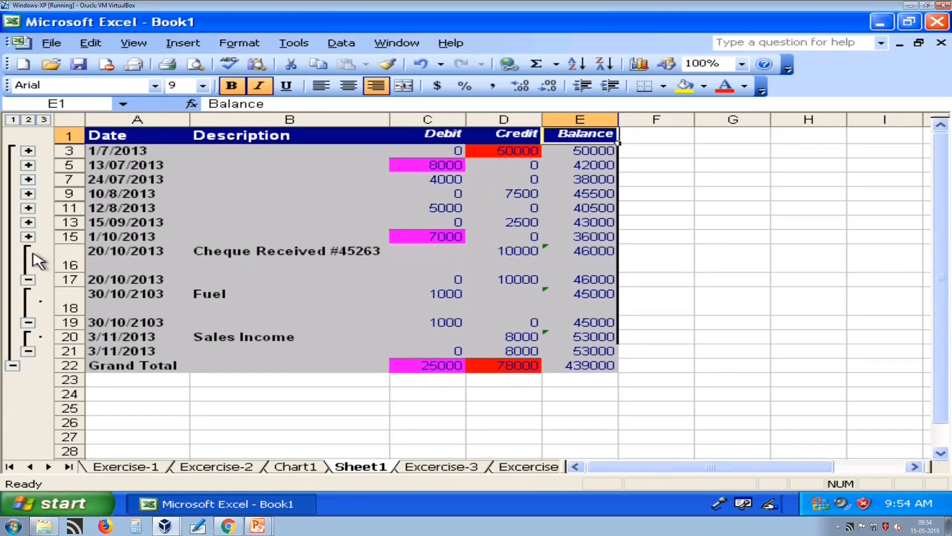
left_click(28, 279)
left_click(28, 294)
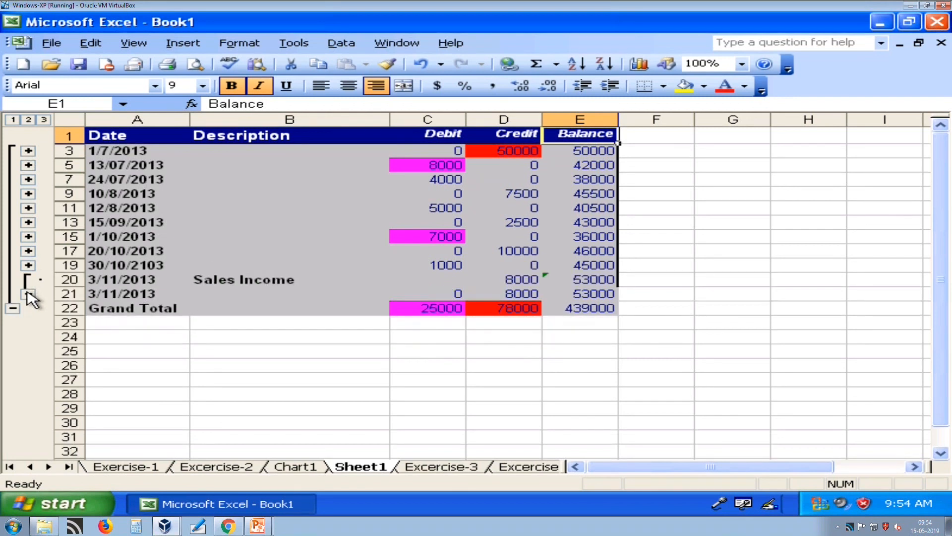
left_click(28, 296)
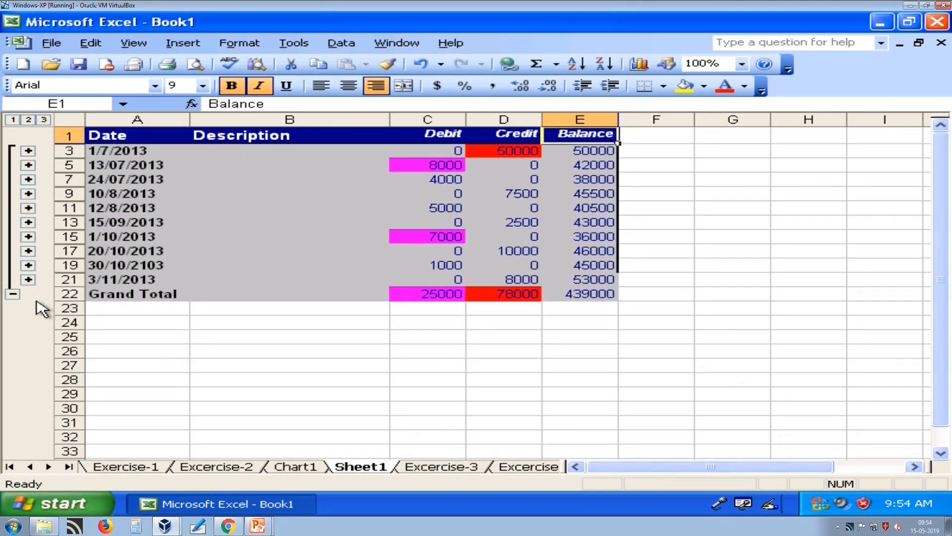